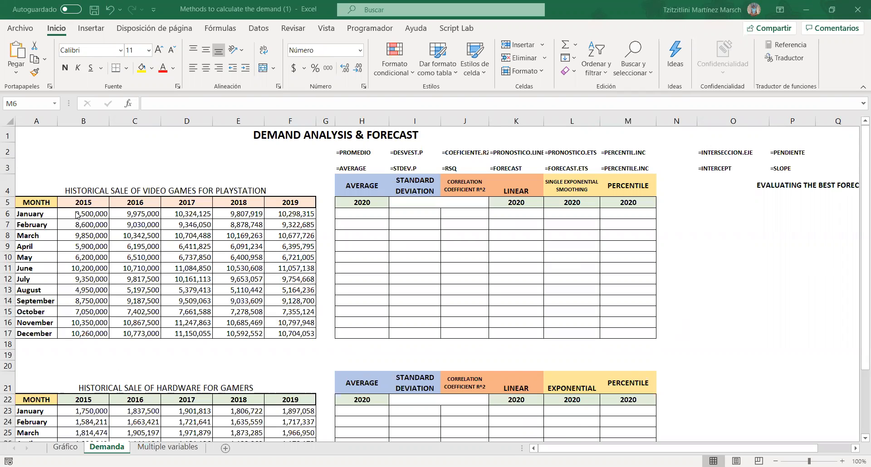
Calculate January's 2020 average for the PlayStation video games table in H6 with =PROMEDIO(B6:F6).
{"action": "left_click_drag", "start_coordinate": [77, 215], "coordinate": [293, 207]}
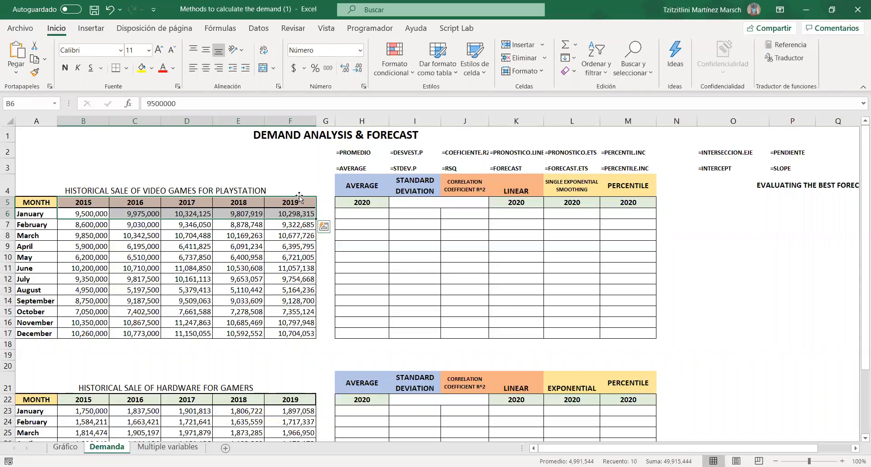
{"action": "left_click", "coordinate": [362, 200]}
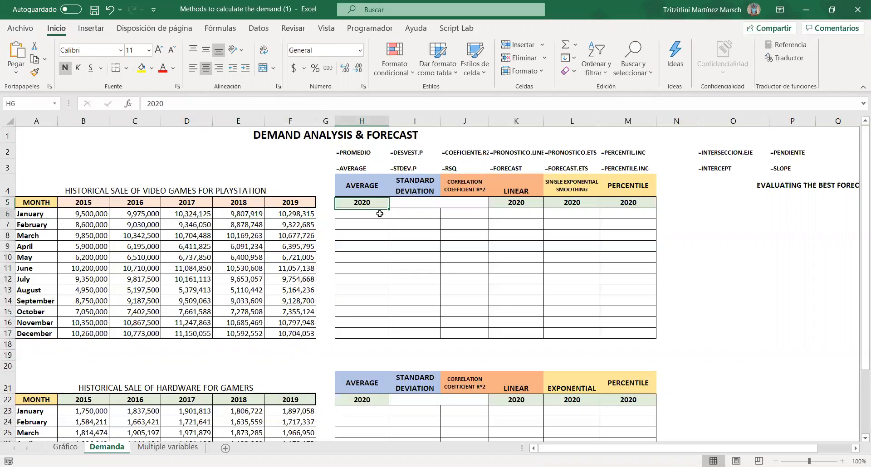
{"action": "left_click", "coordinate": [366, 210]}
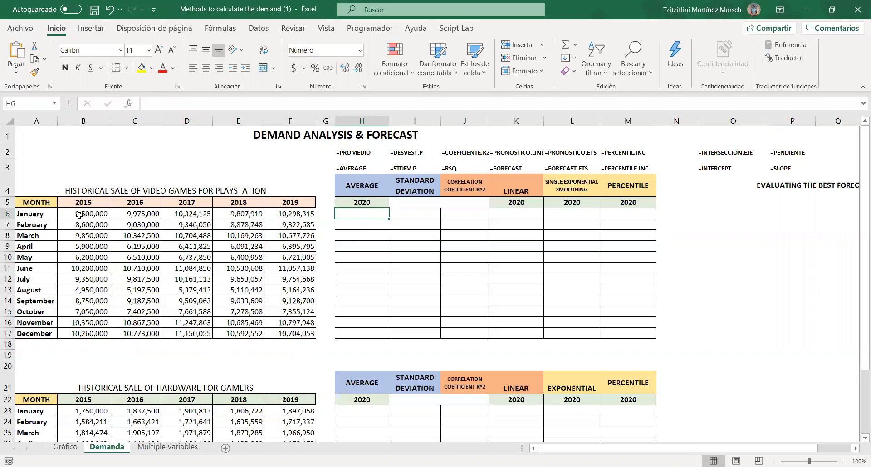
{"action": "type", "text": "="}
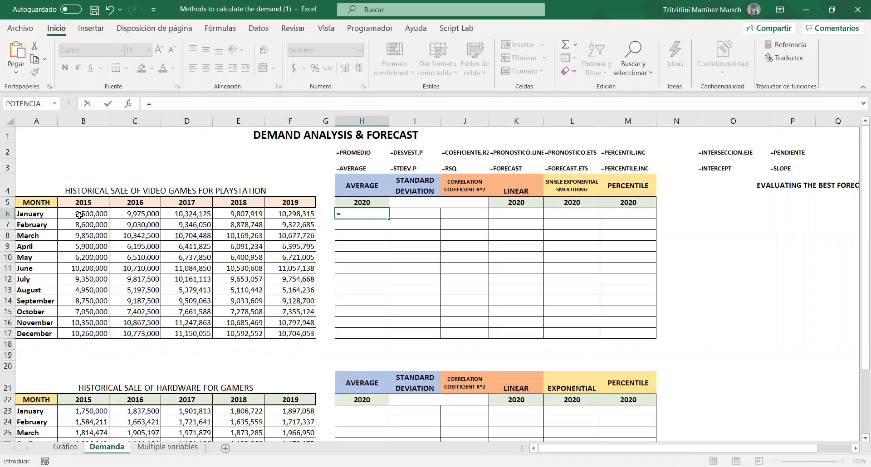
{"action": "type", "text": "promedio"}
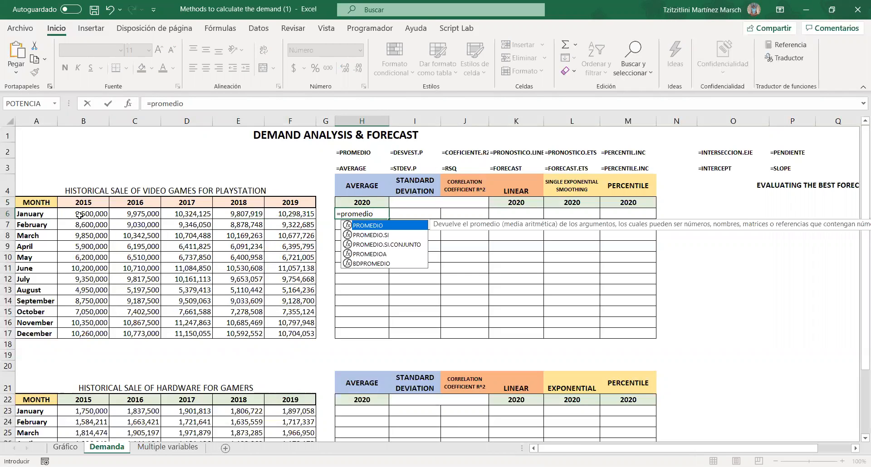
{"action": "type", "text": "("}
{"action": "left_click", "coordinate": [310, 216]}
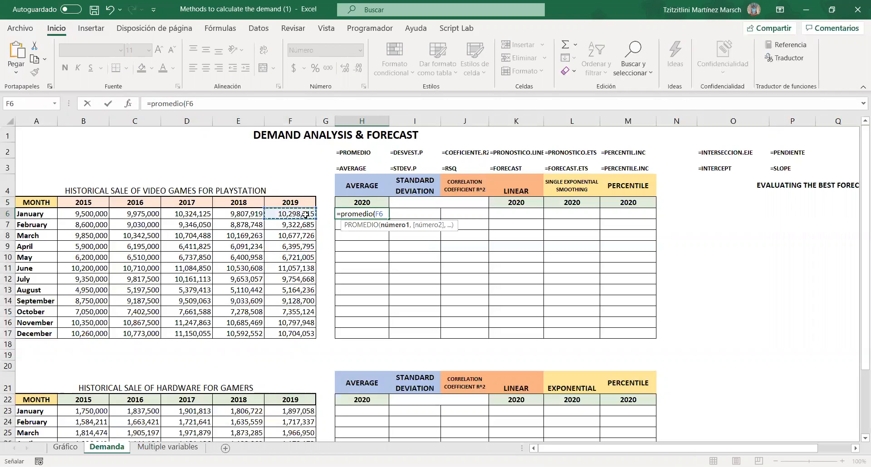
{"action": "left_click_drag", "start_coordinate": [255, 220], "coordinate": [77, 213]}
{"action": "key", "text": "Return"}
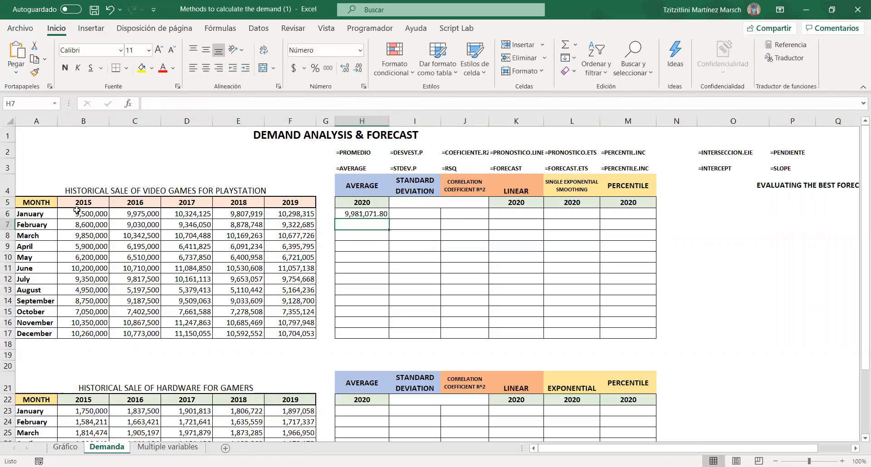
Fill the January average formula in H6 down through December in H17.
{"action": "left_click", "coordinate": [365, 215]}
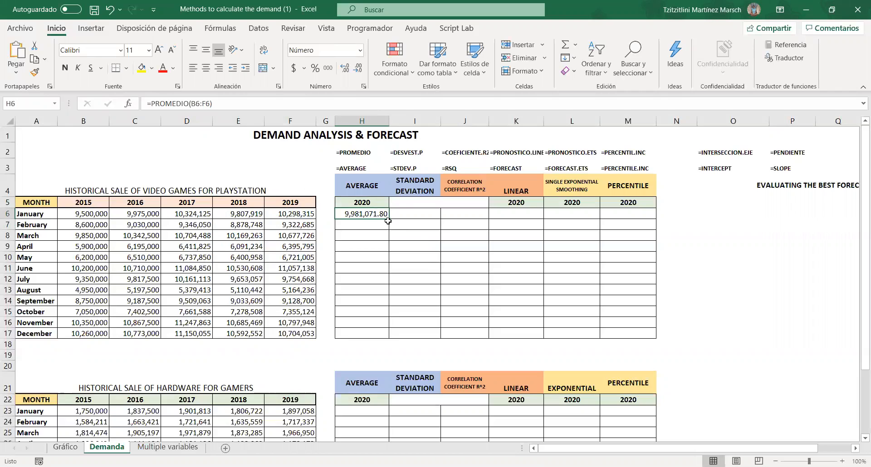
{"action": "double_click", "coordinate": [389, 220]}
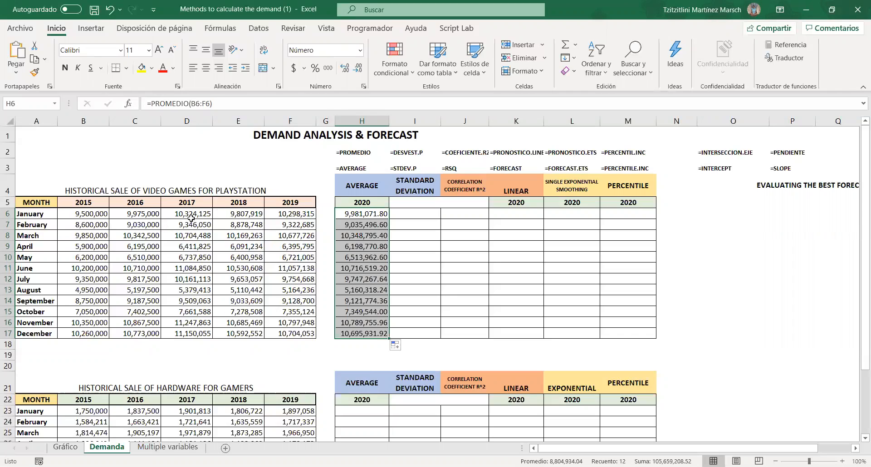
{"action": "left_click", "coordinate": [351, 215]}
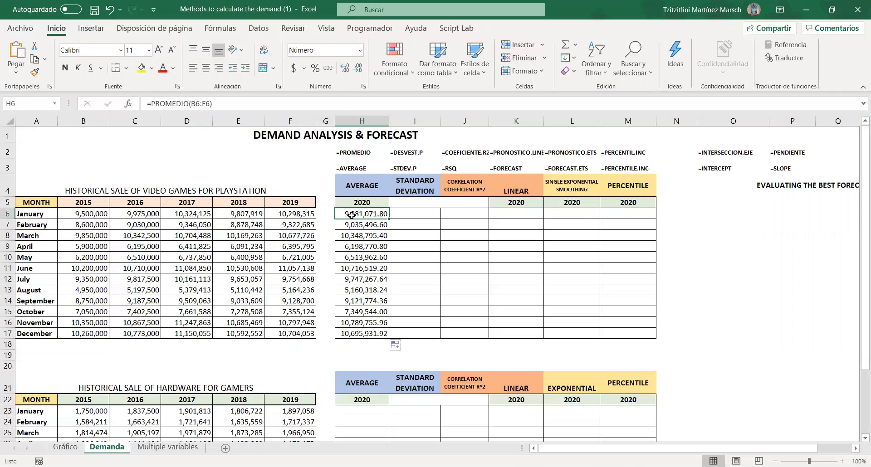
Calculate January's standard deviation in I6 with =DESVEST.P(B6:F6).
{"action": "left_click", "coordinate": [400, 214]}
{"action": "type", "text": "="}
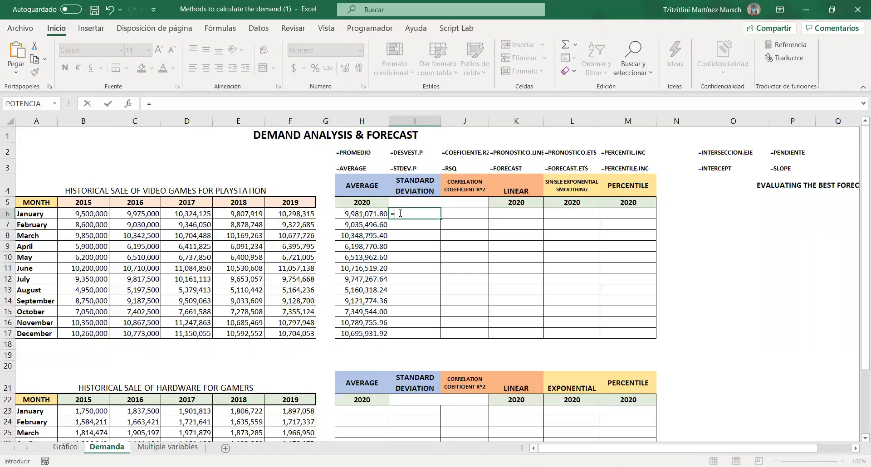
{"action": "type", "text": "desvest."}
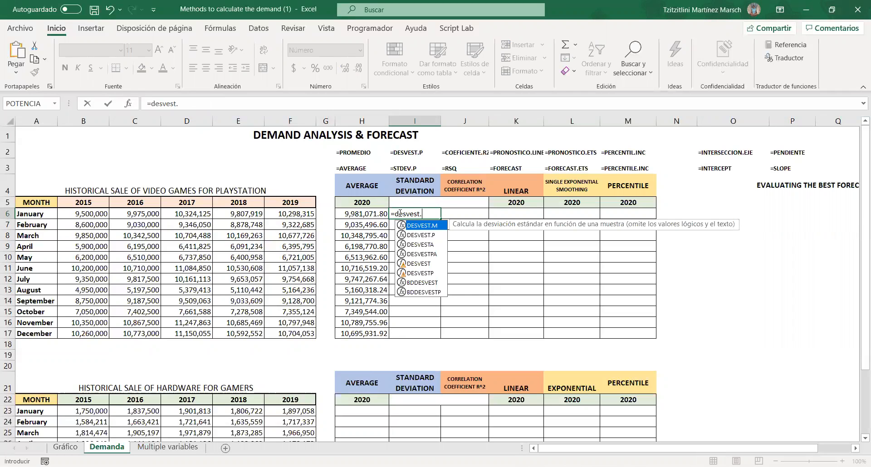
{"action": "type", "text": "p("}
{"action": "left_click_drag", "start_coordinate": [306, 214], "coordinate": [74, 214]}
{"action": "key", "text": "Return"}
Fill the January standard deviation formula in I6 down through December in I17.
{"action": "left_click", "coordinate": [439, 213]}
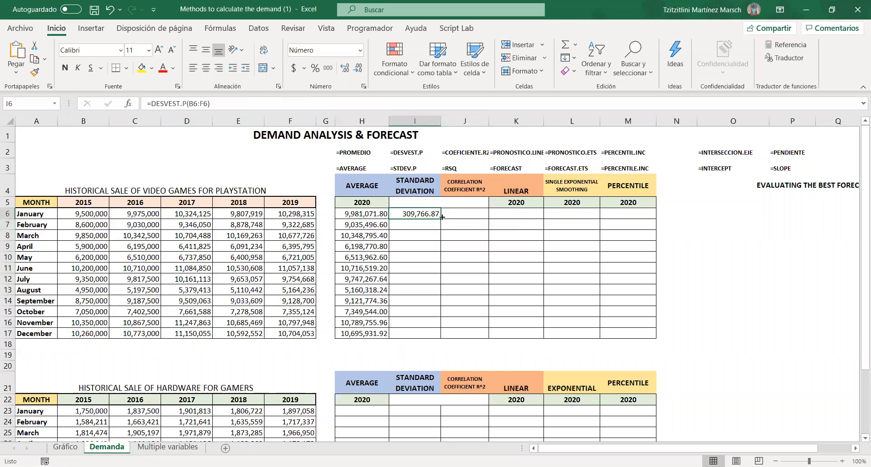
{"action": "double_click", "coordinate": [442, 218]}
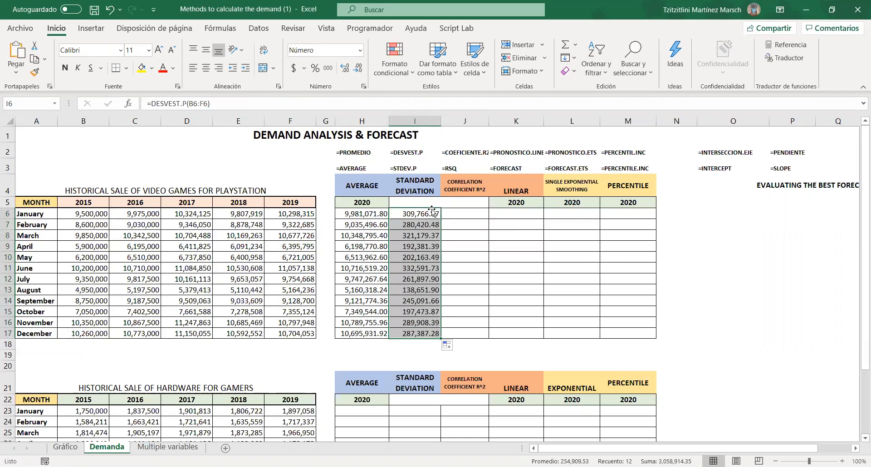
{"action": "left_click", "coordinate": [432, 212]}
Compare the January average with the monthly standard deviations and examine the correlation coefficient and linear headings.
{"action": "left_click", "coordinate": [374, 215]}
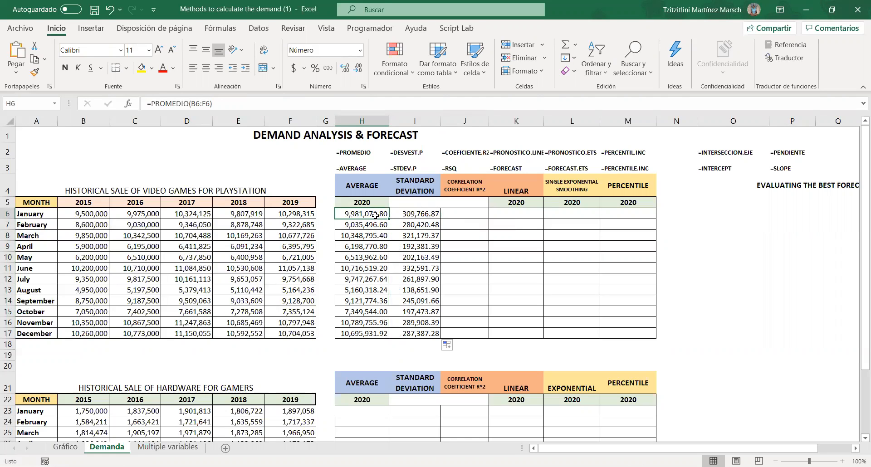
{"action": "left_click", "coordinate": [404, 215]}
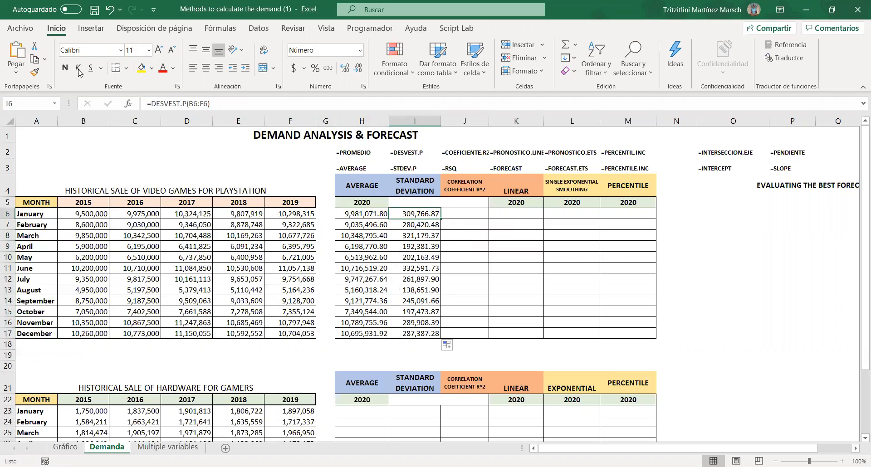
{"action": "left_click", "coordinate": [376, 213]}
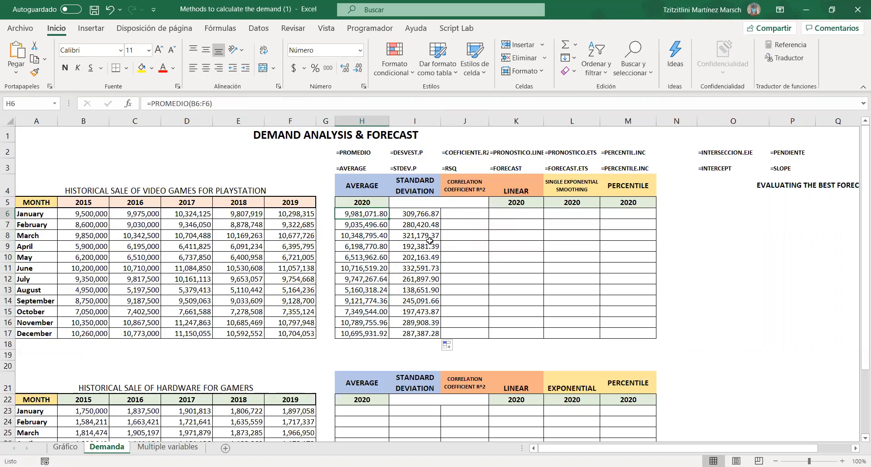
{"action": "left_click_drag", "start_coordinate": [429, 215], "coordinate": [410, 332]}
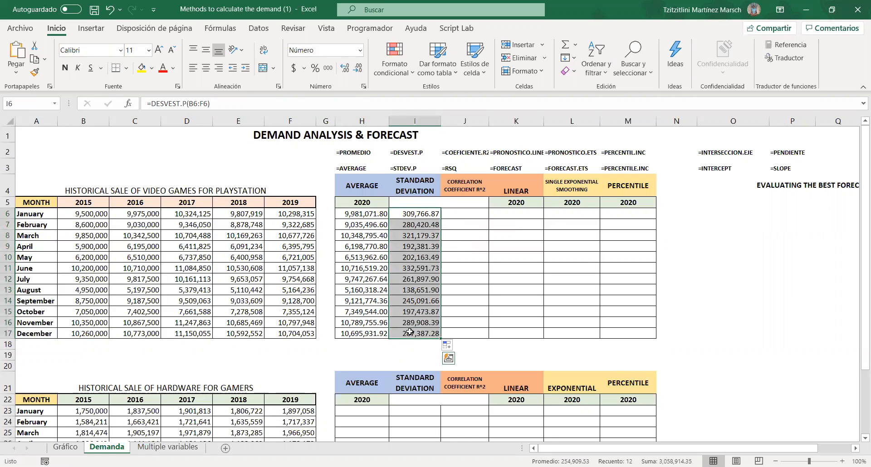
{"action": "left_click", "coordinate": [405, 215]}
{"action": "left_click_drag", "start_coordinate": [414, 285], "coordinate": [413, 335]}
{"action": "left_click", "coordinate": [477, 246]}
{"action": "left_click_drag", "start_coordinate": [473, 178], "coordinate": [515, 189]}
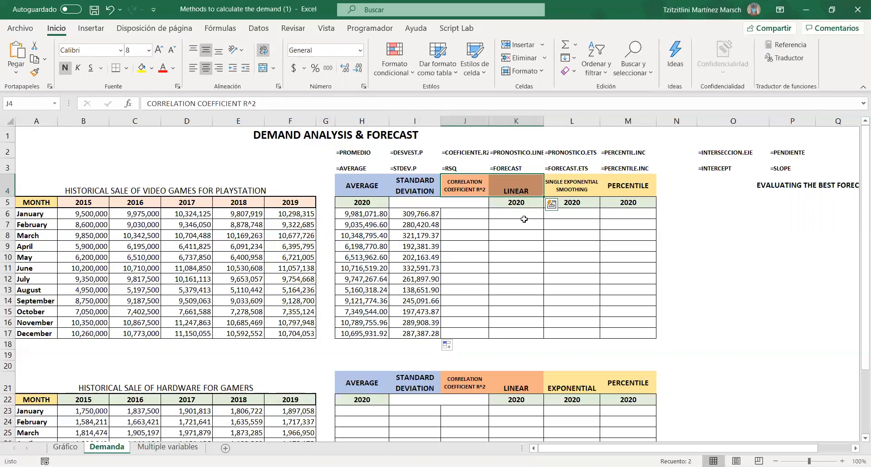
Start a PRONOSTICO.LINEAL formula in K6 with the 2020 heading in K5 as the x argument.
{"action": "left_click", "coordinate": [520, 212]}
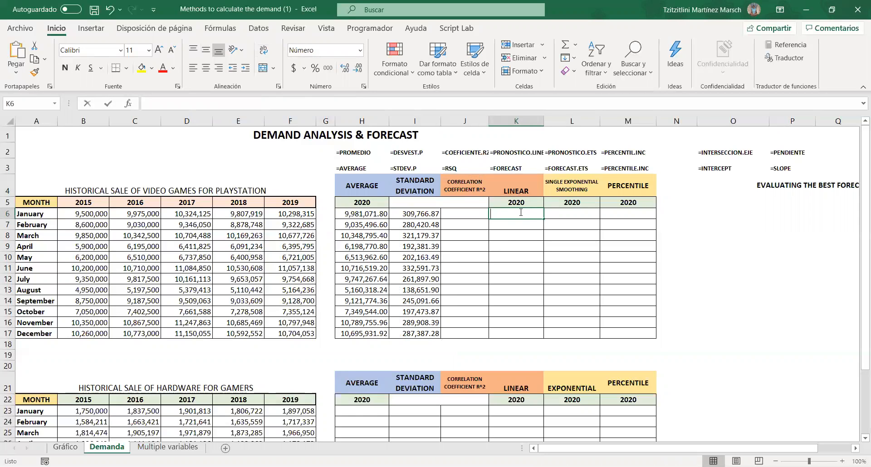
{"action": "type", "text": "="}
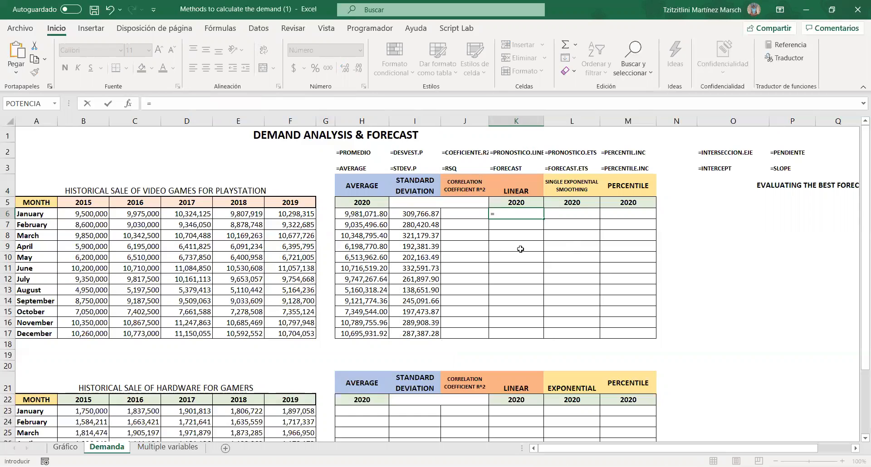
{"action": "type", "text": "pronostic"}
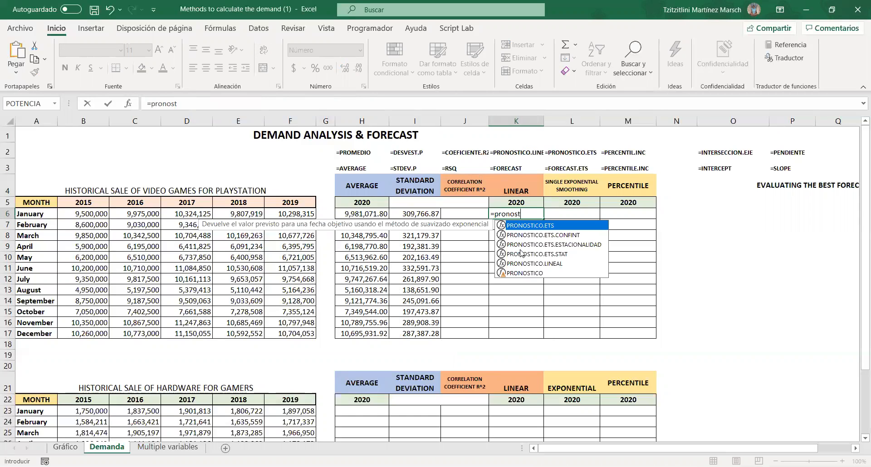
{"action": "left_click", "coordinate": [544, 264]}
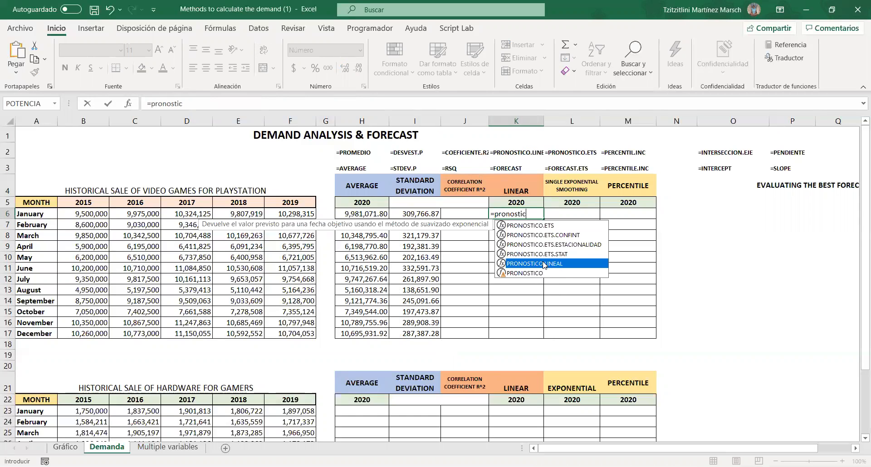
{"action": "double_click", "coordinate": [544, 263]}
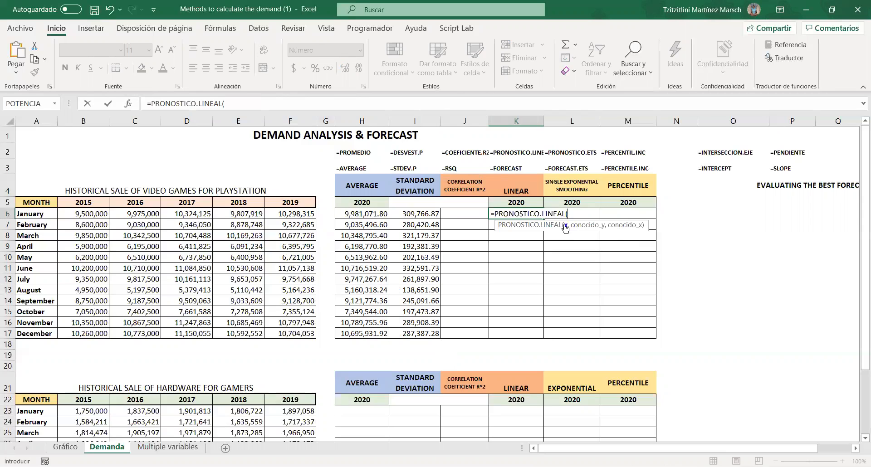
{"action": "left_click", "coordinate": [513, 201]}
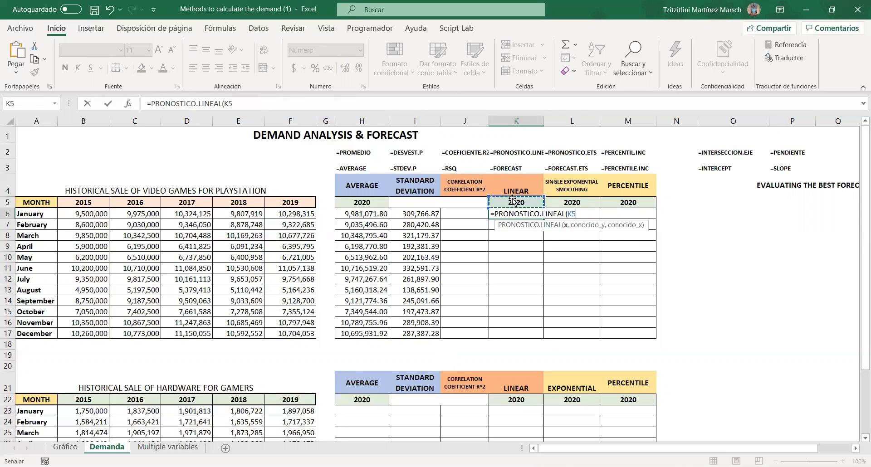
{"action": "type", "text": ","}
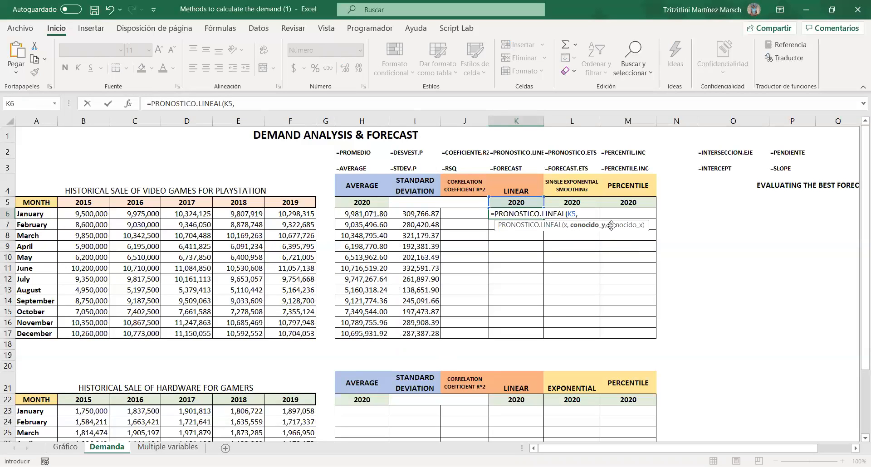
Complete the K6 linear forecast with B6:F6 as the known y values and the absolute range $B$5:$F$5 as the known x values.
{"action": "left_click", "coordinate": [82, 203]}
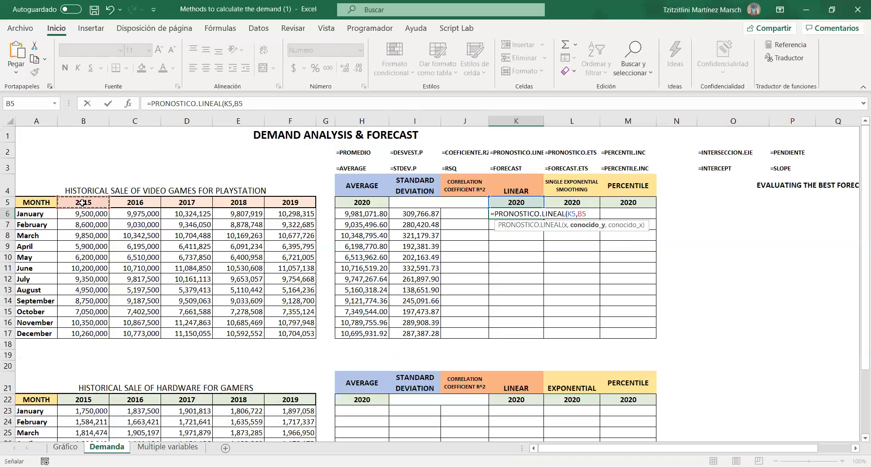
{"action": "left_click", "coordinate": [107, 213]}
{"action": "left_click_drag", "start_coordinate": [108, 213], "coordinate": [280, 213]}
{"action": "type", "text": ","}
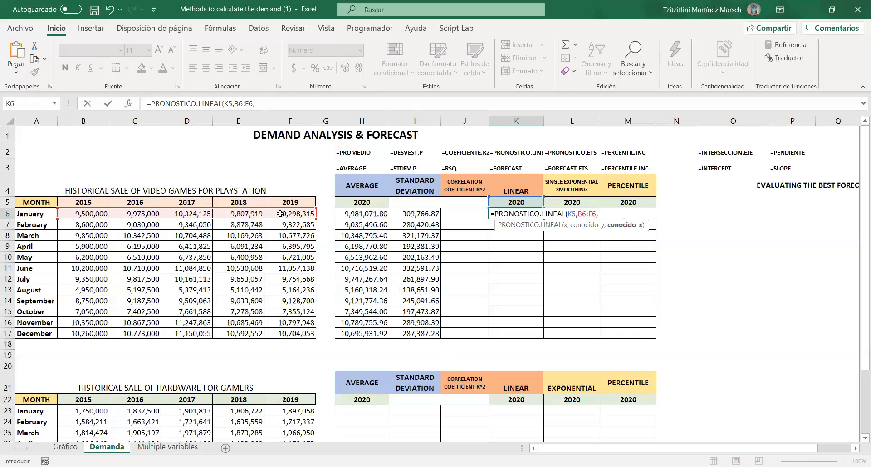
{"action": "left_click", "coordinate": [97, 203]}
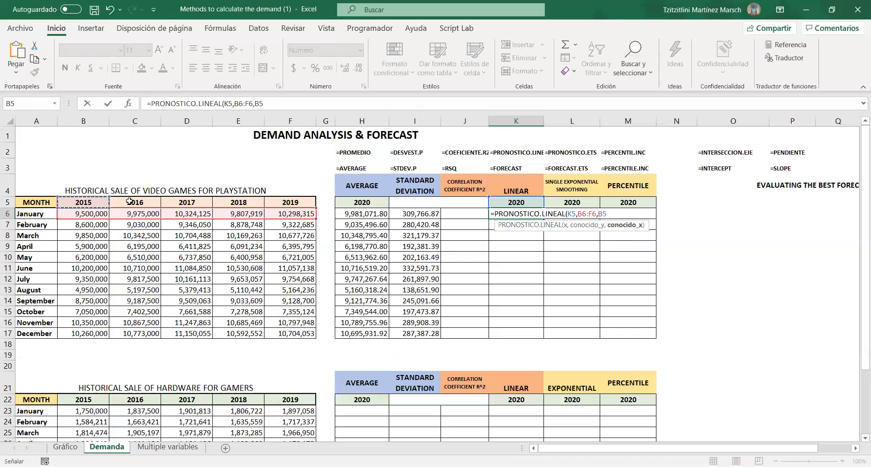
{"action": "left_click_drag", "start_coordinate": [130, 201], "coordinate": [289, 202]}
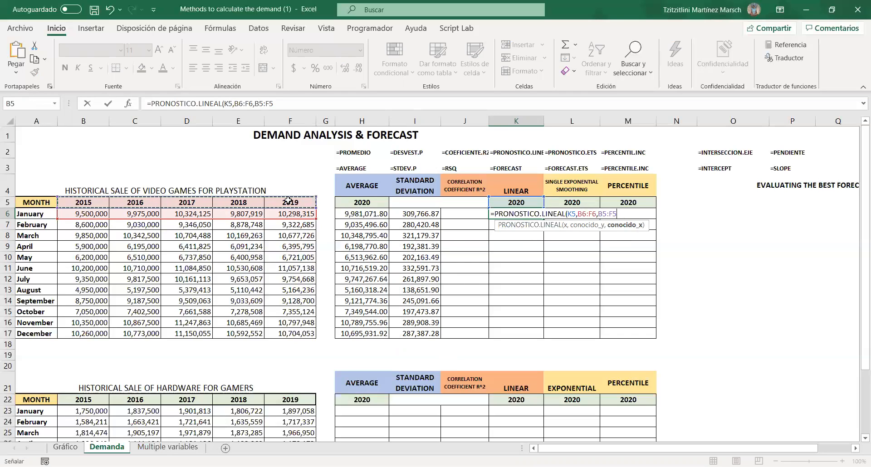
{"action": "key", "text": "F4"}
{"action": "key", "text": "ctrl+Return"}
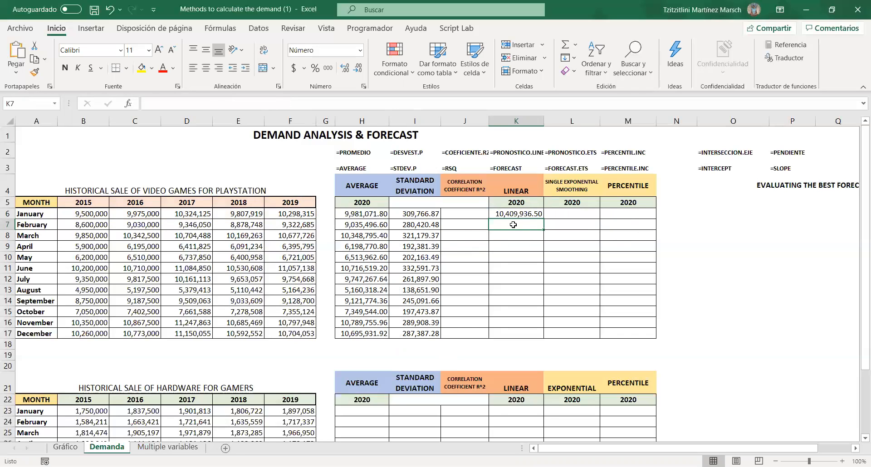
Fill the K6 linear forecast formula down through December in K17 and inspect February's copied formula in K7.
{"action": "double_click", "coordinate": [549, 216]}
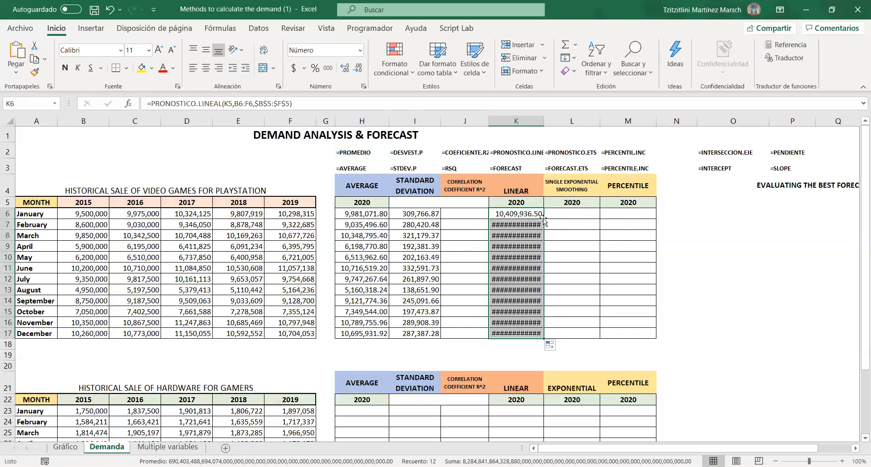
{"action": "double_click", "coordinate": [544, 120]}
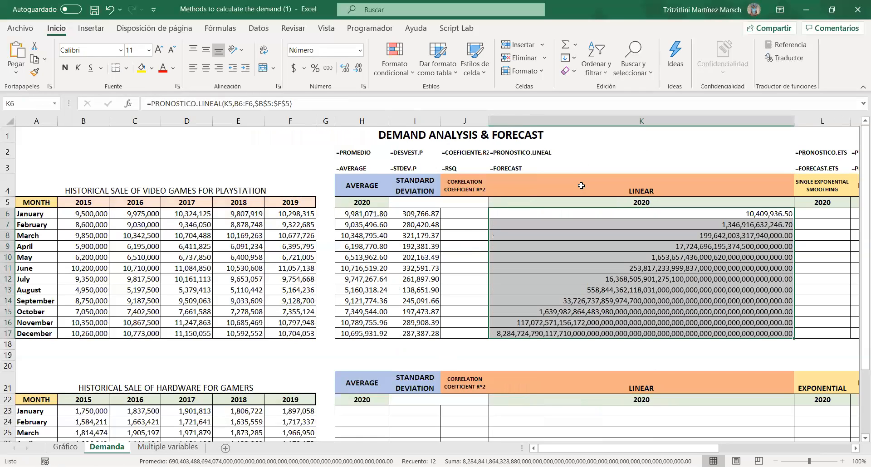
{"action": "key", "text": "ctrl+z"}
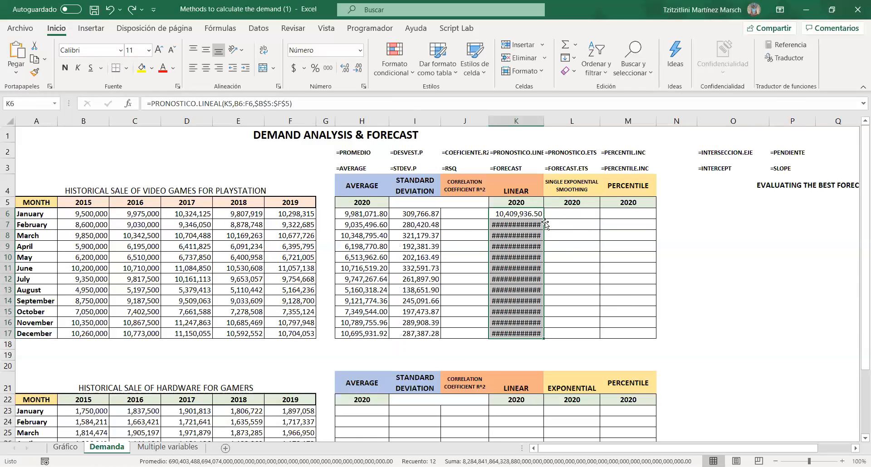
{"action": "left_click", "coordinate": [520, 223]}
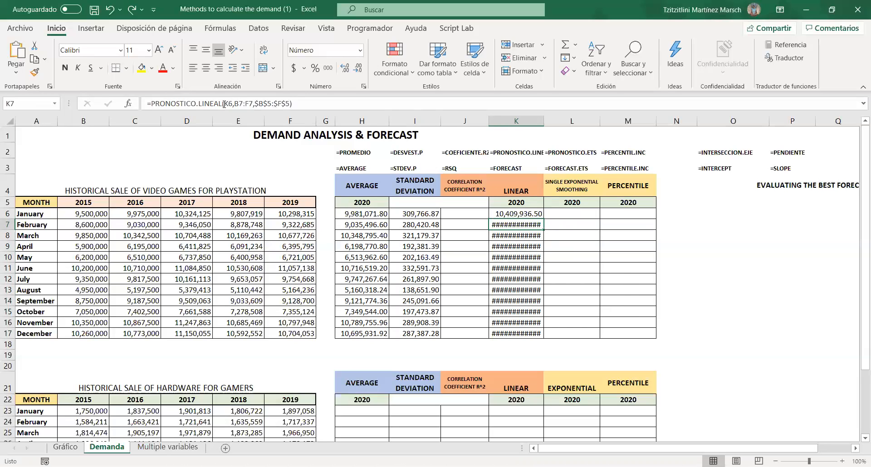
Make the x argument in the K6 linear forecast absolute as $K$5 and refill the formula down through December in K17.
{"action": "left_click", "coordinate": [516, 214]}
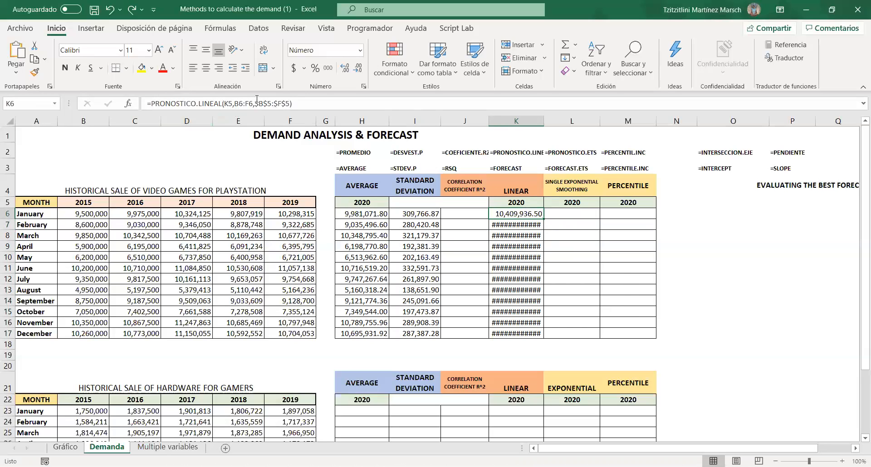
{"action": "left_click", "coordinate": [230, 104]}
{"action": "key", "text": "F4"}
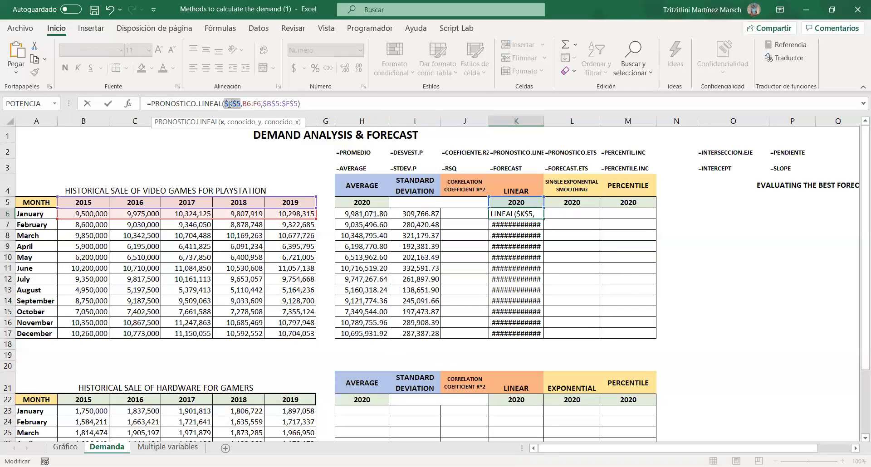
{"action": "key", "text": "Return"}
{"action": "left_click", "coordinate": [519, 210]}
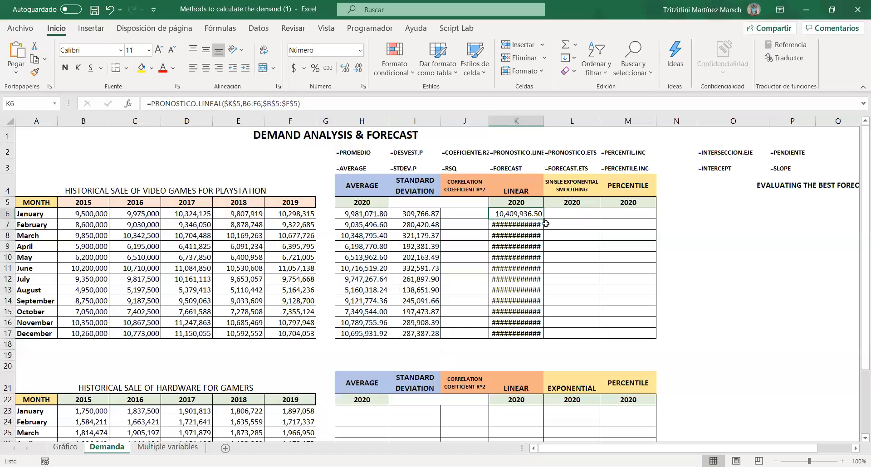
{"action": "double_click", "coordinate": [543, 219]}
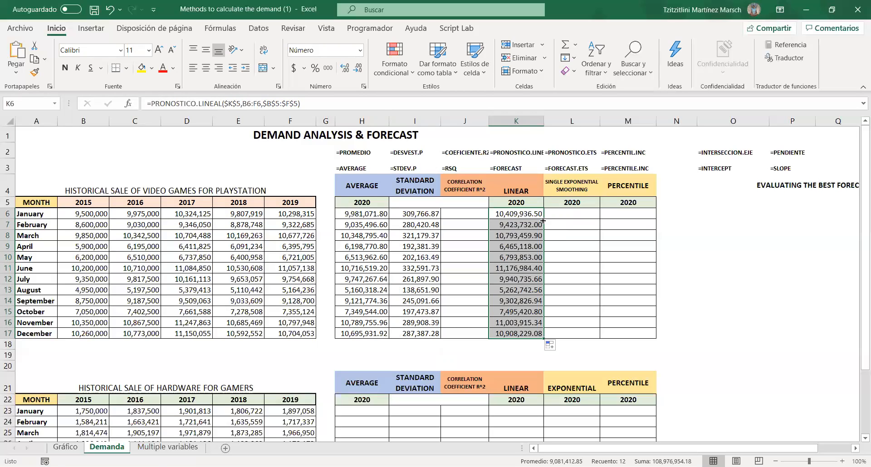
Start a COEFICIENTE.R2 formula in J6 for January's correlation coefficient.
{"action": "left_click", "coordinate": [469, 216]}
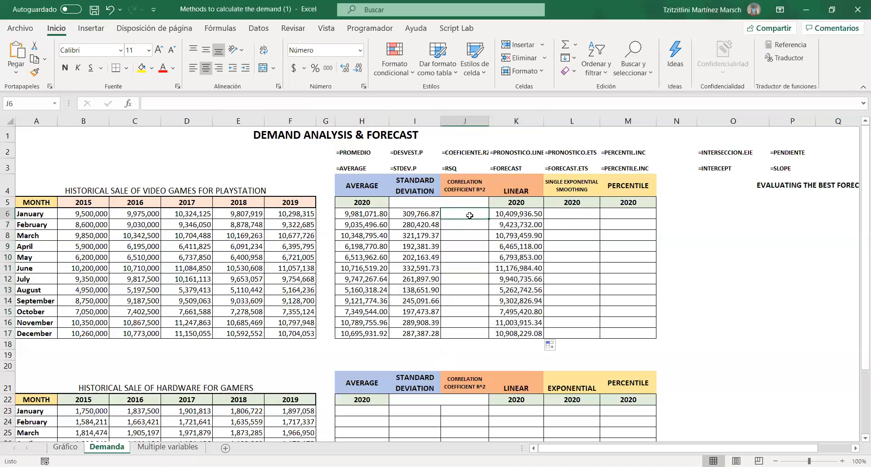
{"action": "type", "text": "="}
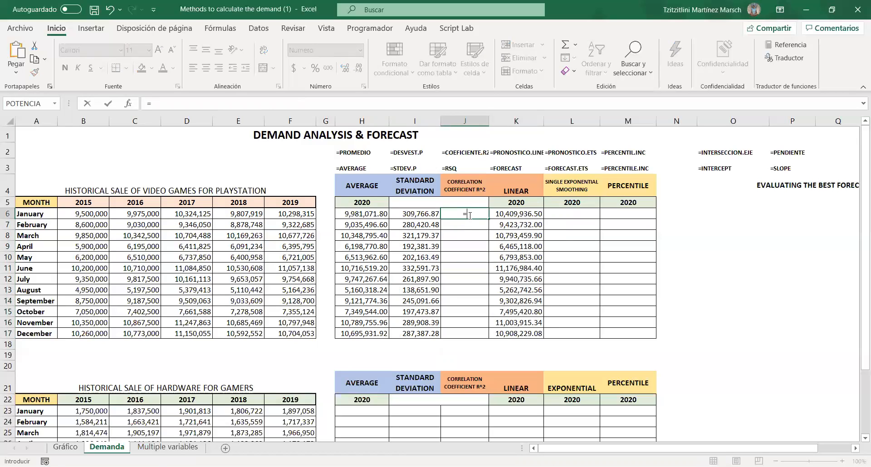
{"action": "type", "text": "cone"}
{"action": "key", "text": "BackSpace"}
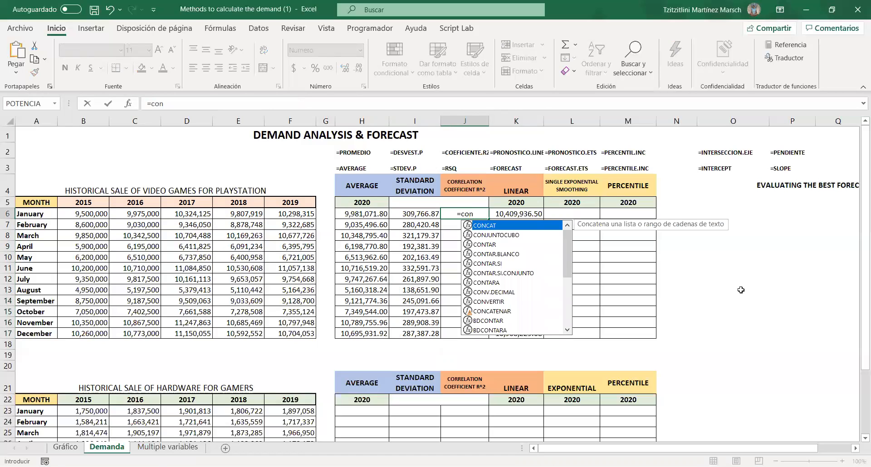
{"action": "key", "text": "BackSpace"}
{"action": "type", "text": "e"}
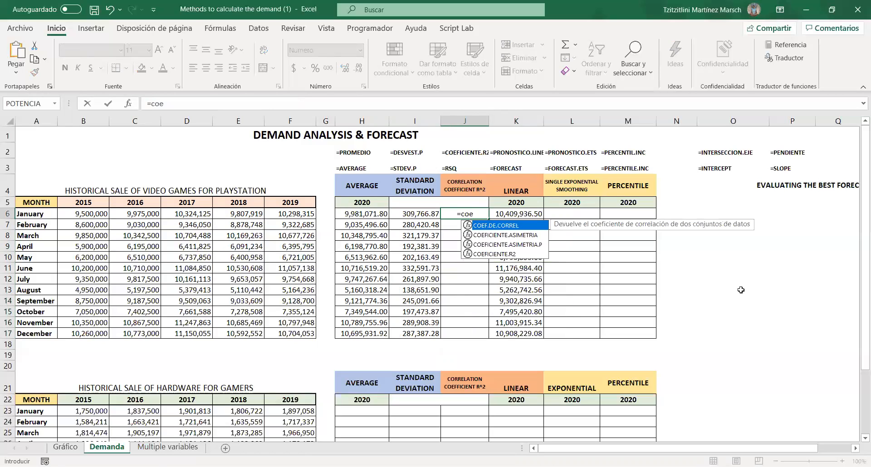
{"action": "double_click", "coordinate": [533, 255]}
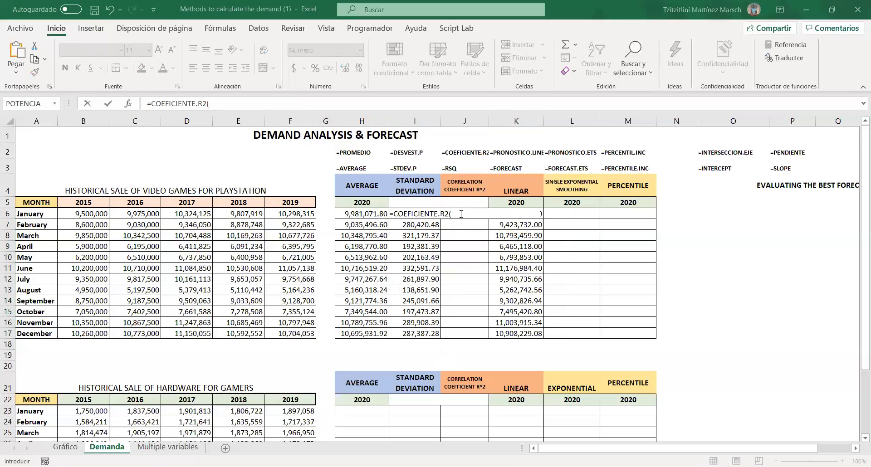
Complete the J6 formula with B6:F6 as known y values and $B$5:$F$5 as known x values, and fill it down through J17.
{"action": "left_click", "coordinate": [73, 215]}
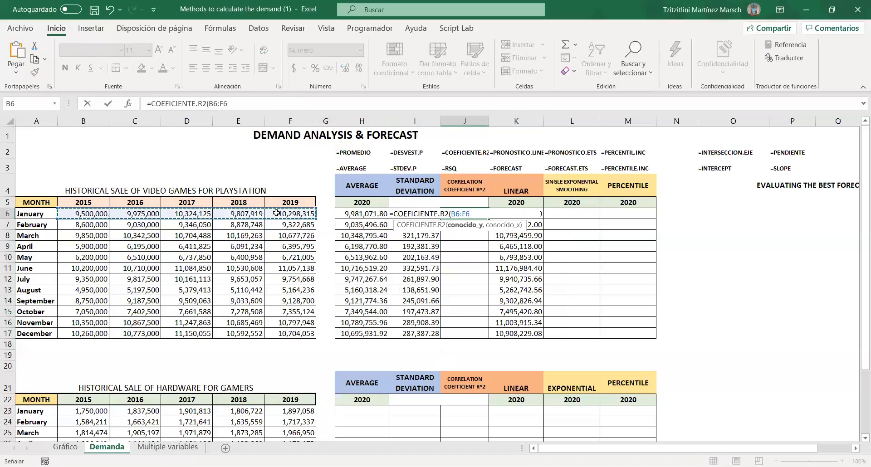
{"action": "type", "text": ","}
{"action": "left_click", "coordinate": [91, 202]}
{"action": "left_click_drag", "start_coordinate": [140, 204], "coordinate": [282, 204]}
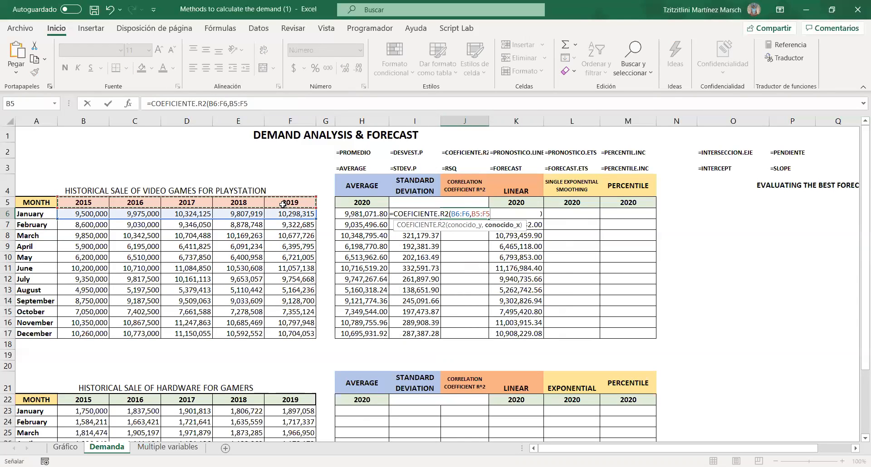
{"action": "key", "text": "F4"}
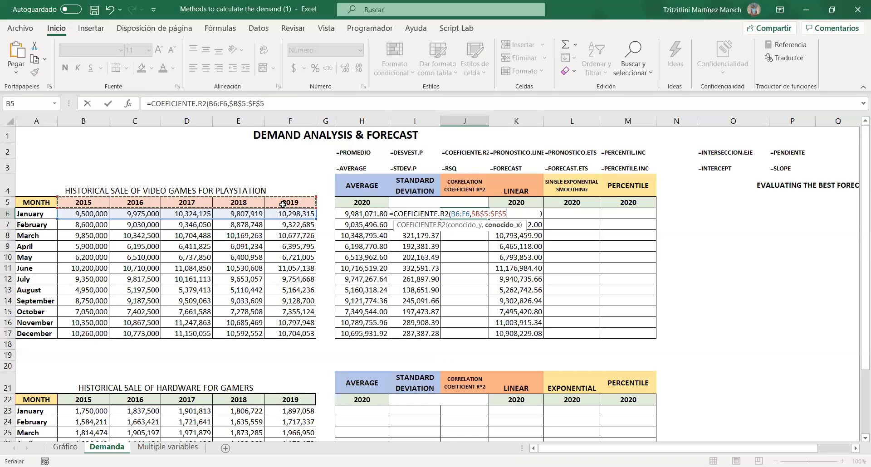
{"action": "key", "text": "Return"}
{"action": "left_click", "coordinate": [464, 214]}
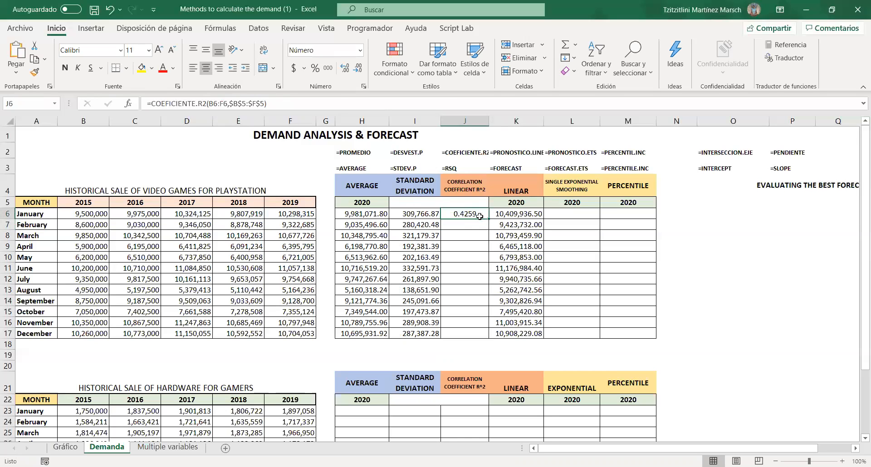
{"action": "left_click_drag", "start_coordinate": [489, 219], "coordinate": [461, 344]}
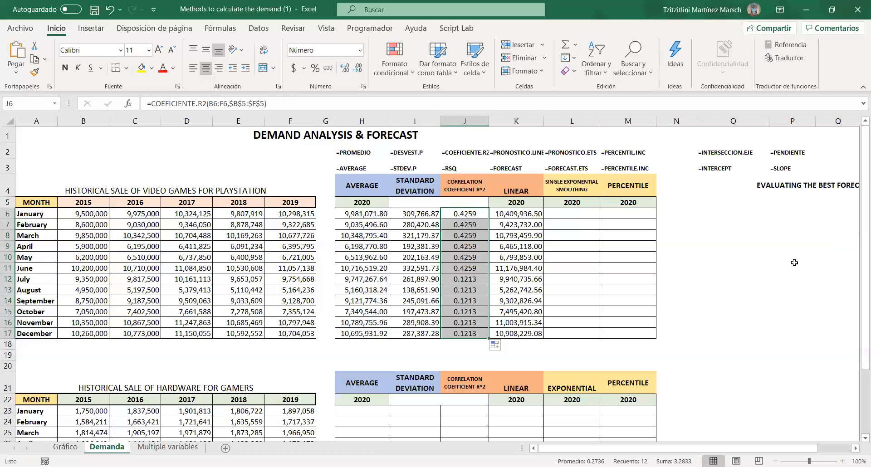
Start a PRONOSTICO.ETS formula in L6 with the absolute reference $L$5 as the target date.
{"action": "left_click", "coordinate": [565, 222]}
{"action": "left_click", "coordinate": [565, 214]}
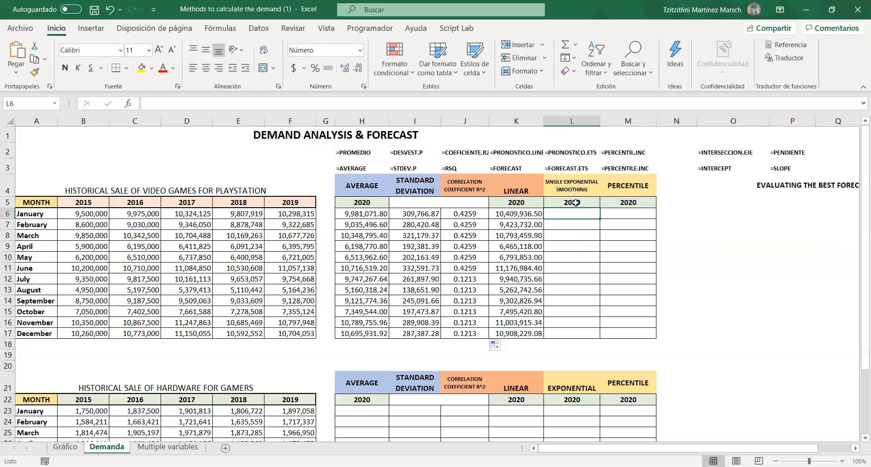
{"action": "type", "text": "="}
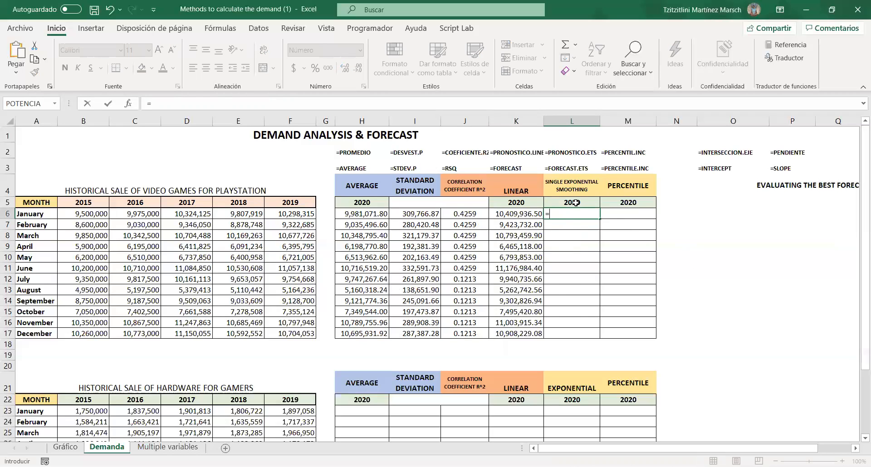
{"action": "type", "text": "prono"}
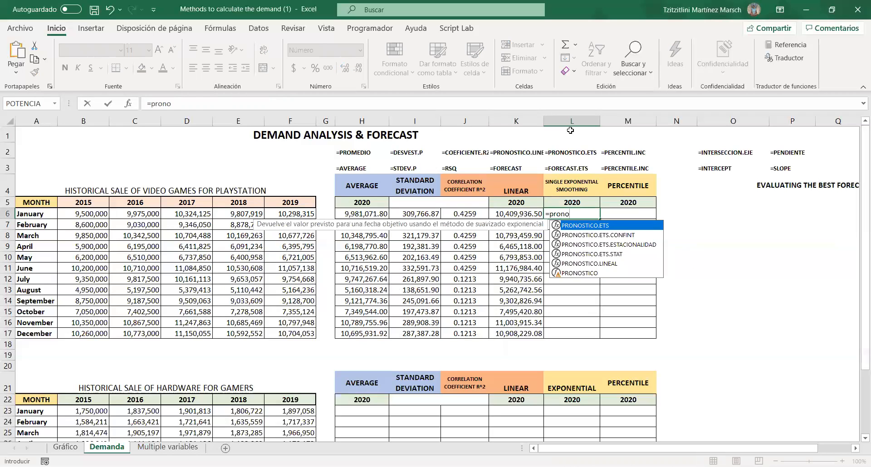
{"action": "double_click", "coordinate": [578, 225]}
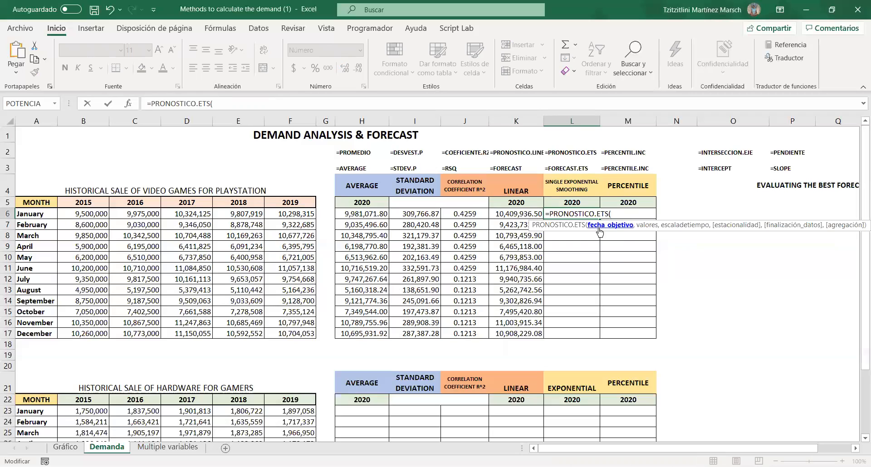
{"action": "left_click", "coordinate": [581, 203]}
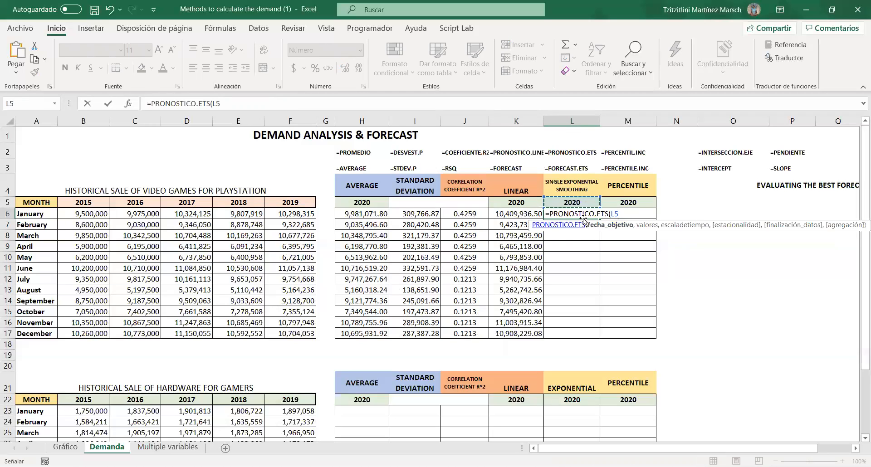
{"action": "key", "text": "F4"}
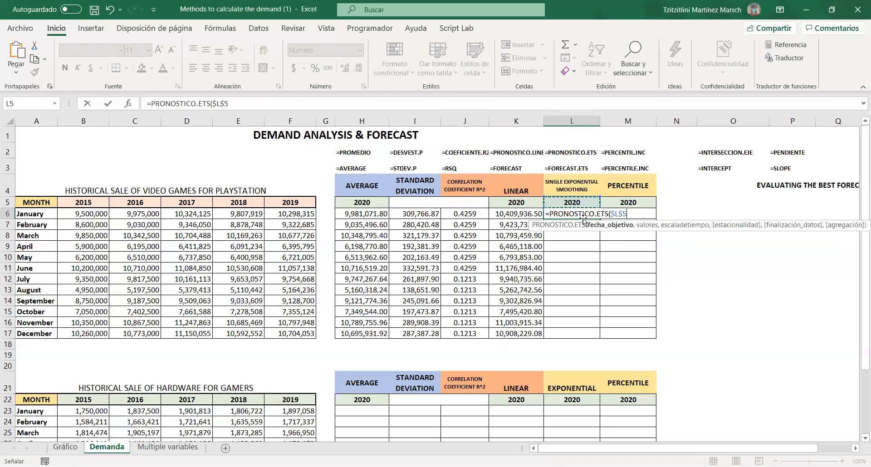
Add B6:F6 as the values and the absolute range $B$5:$F$5 as the timeline in the L6 exponential smoothing formula.
{"action": "type", "text": ","}
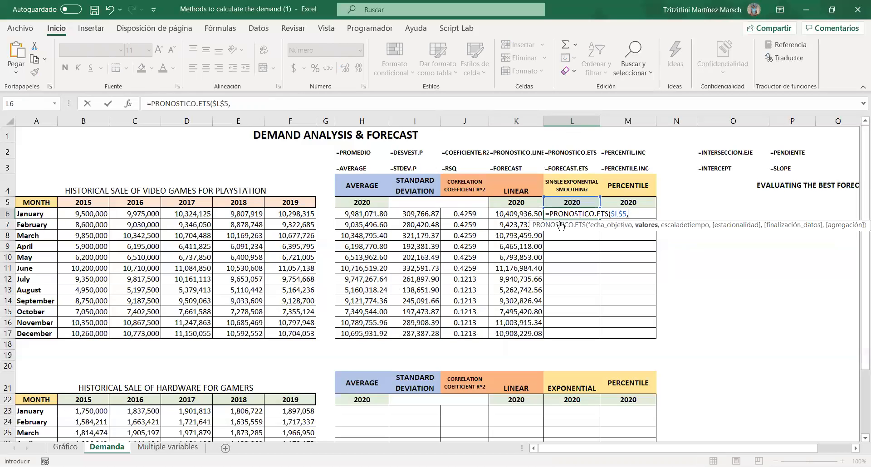
{"action": "left_click", "coordinate": [290, 217]}
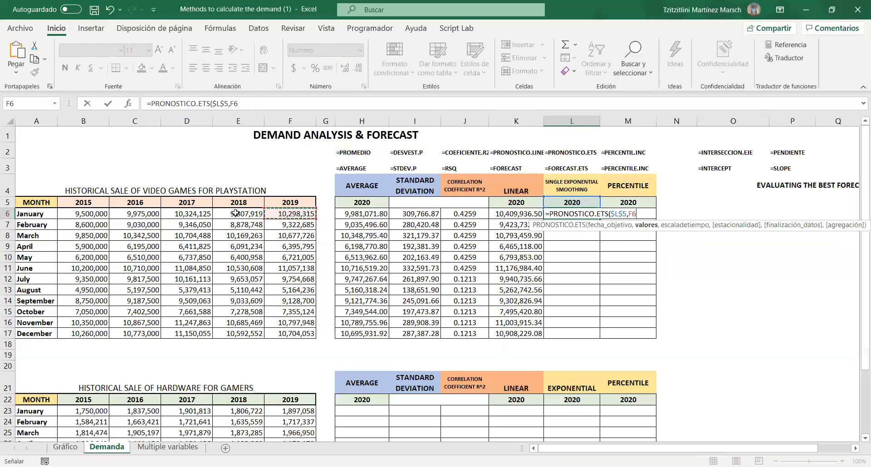
{"action": "left_click_drag", "start_coordinate": [235, 213], "coordinate": [97, 211]}
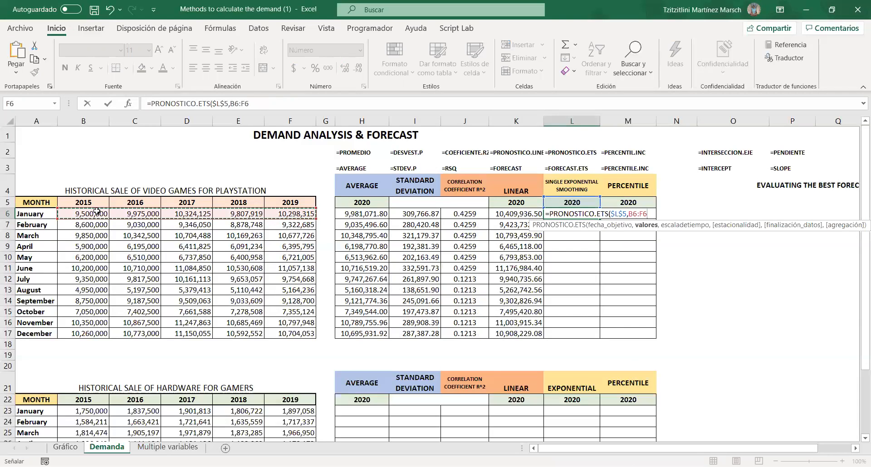
{"action": "type", "text": ","}
{"action": "left_click", "coordinate": [81, 199]}
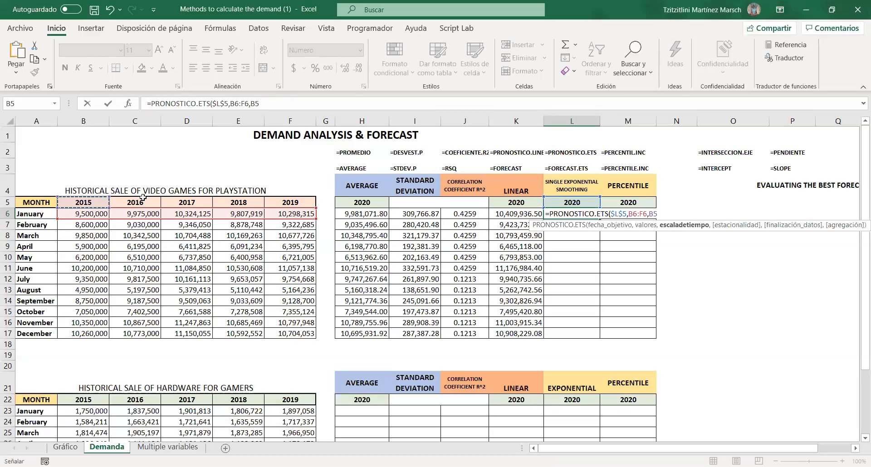
{"action": "left_click_drag", "start_coordinate": [143, 197], "coordinate": [269, 203]}
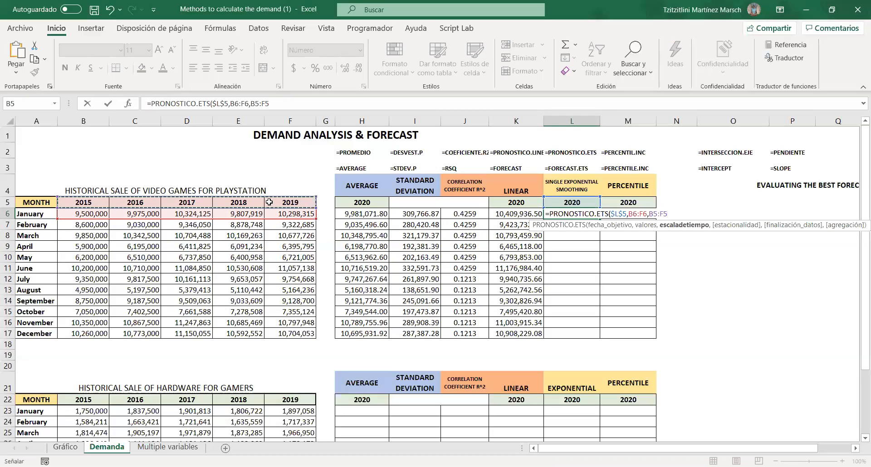
{"action": "key", "text": "F4"}
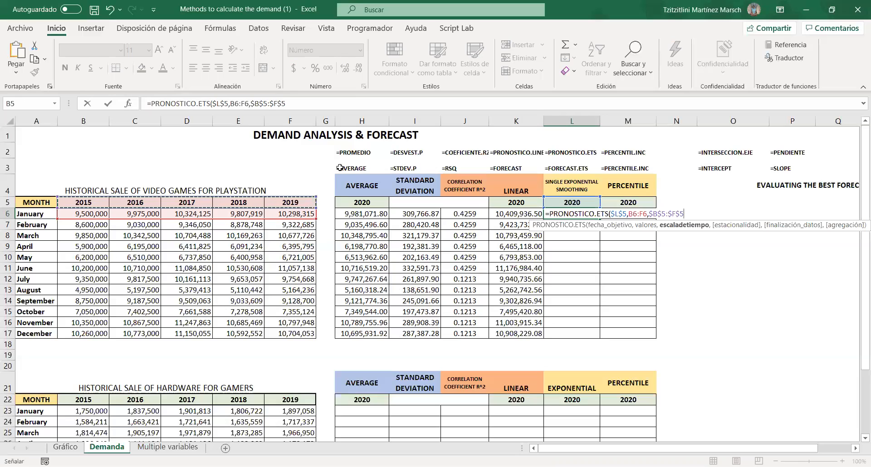
Finish the L6 exponential smoothing formula with a seasonality of 1 and fill it down through December in L17.
{"action": "type", "text": ","}
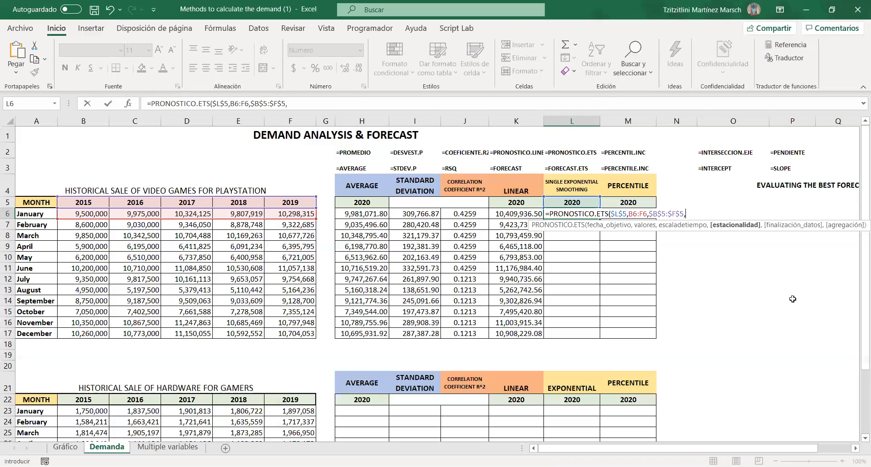
{"action": "left_click", "coordinate": [323, 105]}
{"action": "type", "text": "1"}
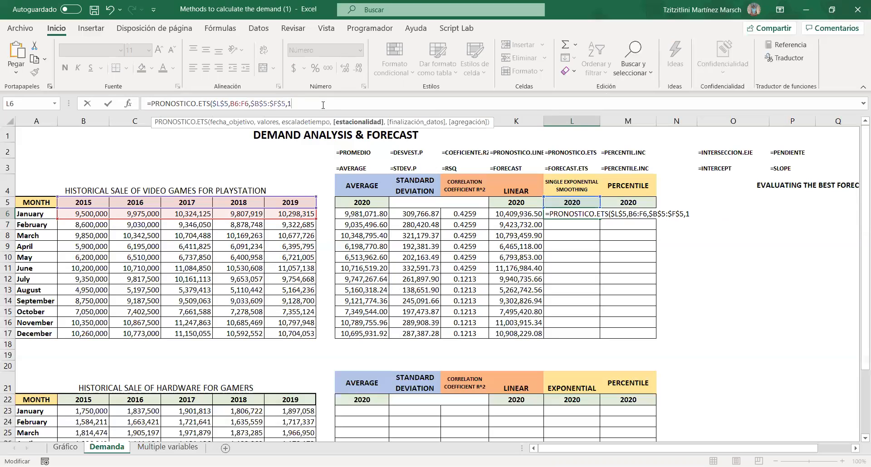
{"action": "key", "text": "Return"}
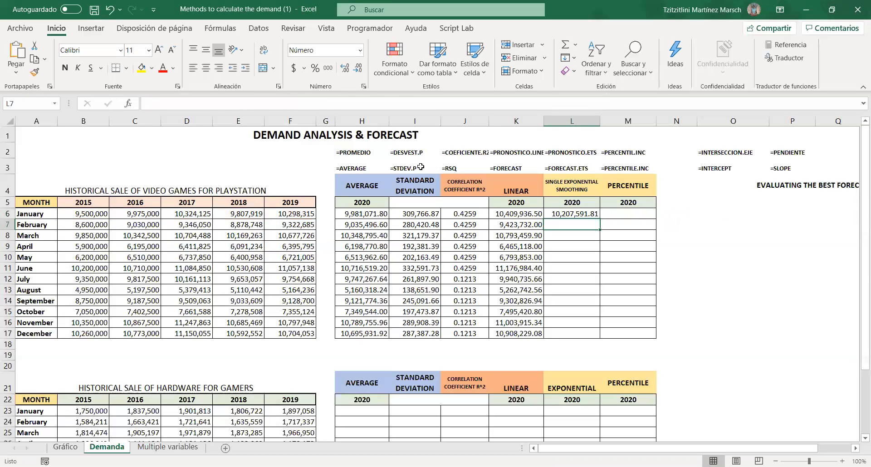
{"action": "left_click", "coordinate": [555, 213]}
{"action": "left_click_drag", "start_coordinate": [600, 219], "coordinate": [583, 341]}
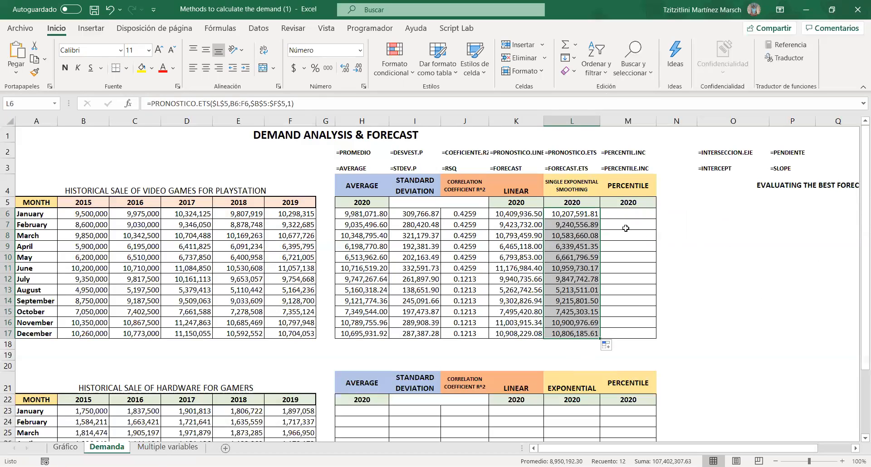
Start a PERCENTIL.INC formula in M6 with the January sales in B6:F6 as the array.
{"action": "left_click", "coordinate": [613, 207]}
{"action": "left_click", "coordinate": [634, 217]}
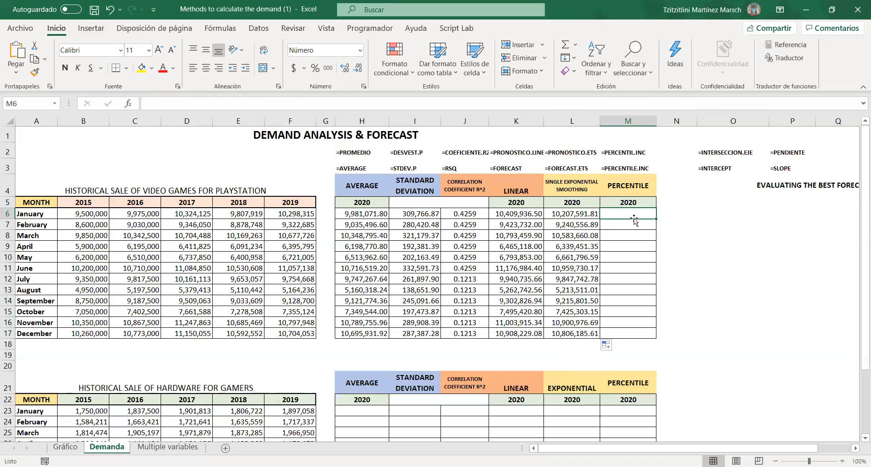
{"action": "type", "text": "="}
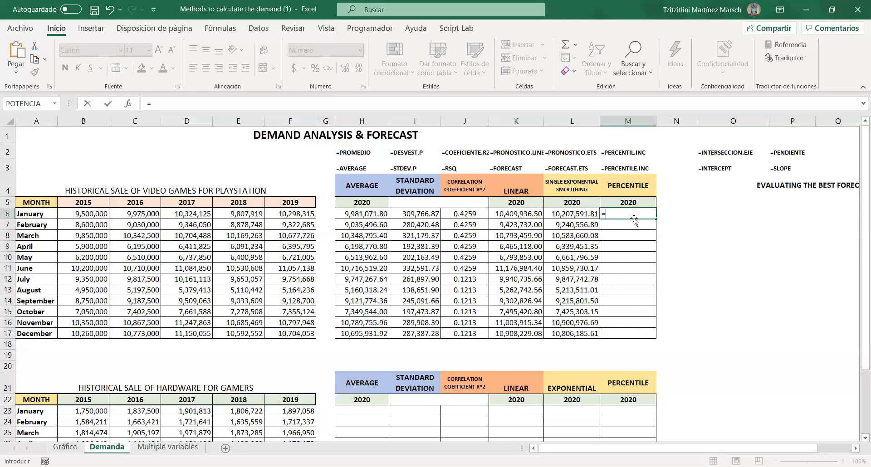
{"action": "type", "text": "per"}
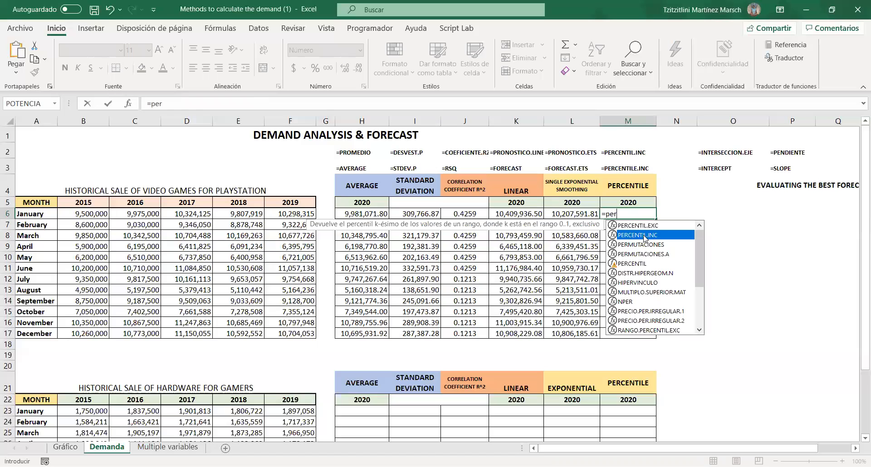
{"action": "double_click", "coordinate": [644, 238]}
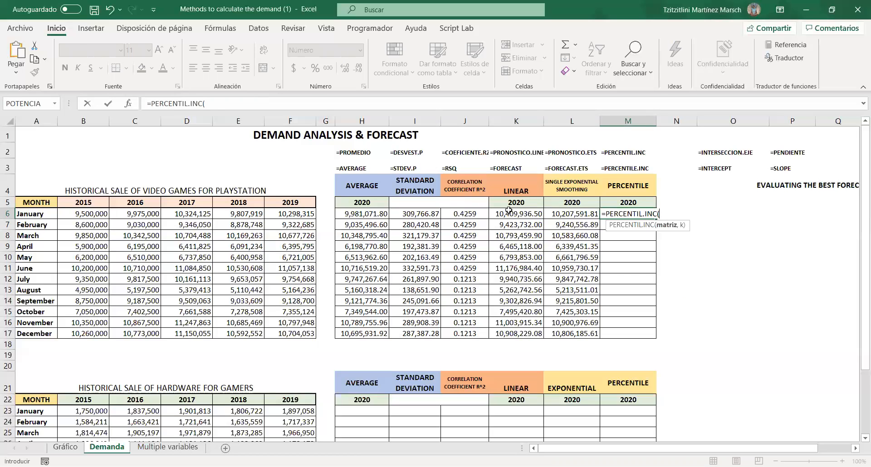
{"action": "left_click", "coordinate": [99, 215]}
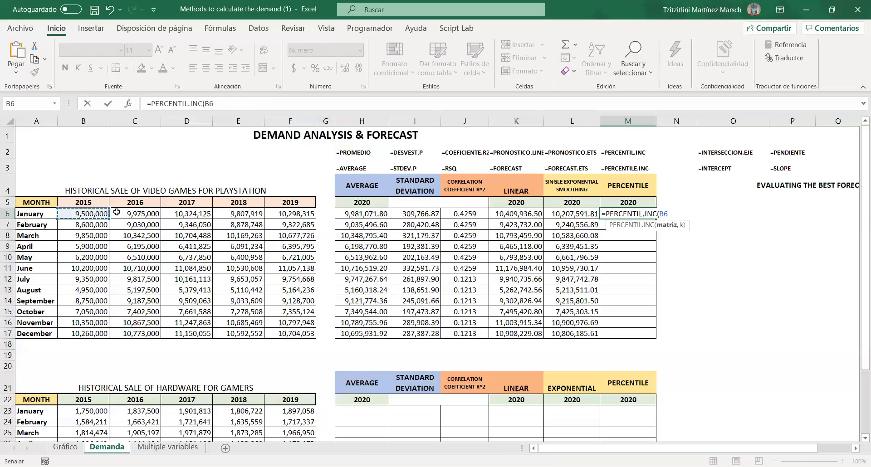
{"action": "left_click_drag", "start_coordinate": [117, 212], "coordinate": [293, 214]}
{"action": "type", "text": ","}
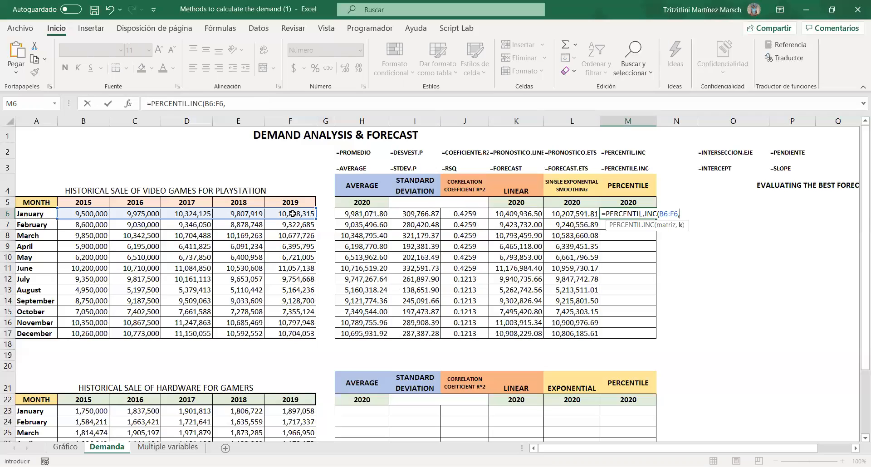
Finish the M6 percentile formula with a k value of .95 and fill it down through December in M17.
{"action": "type", "text": ".95"}
{"action": "key", "text": "Return"}
{"action": "left_click", "coordinate": [638, 216]}
{"action": "left_click_drag", "start_coordinate": [656, 219], "coordinate": [648, 339]}
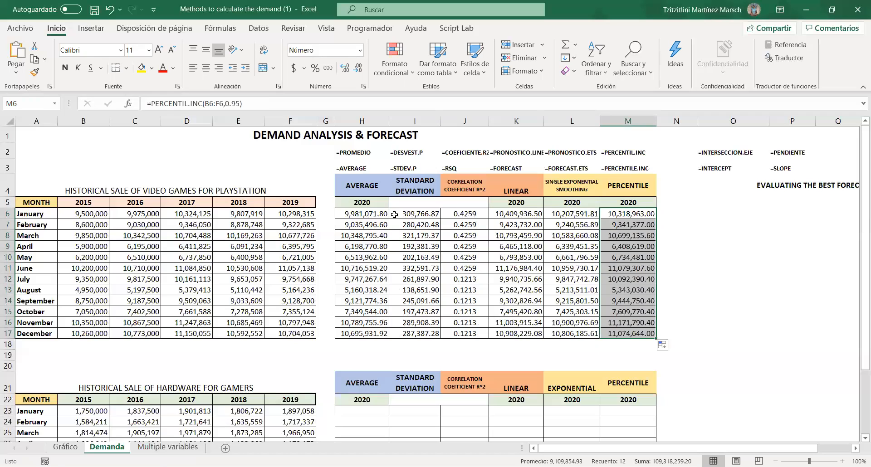
Review the average, standard deviation, R², linear, exponential smoothing and percentile results for the PlayStation video games.
{"action": "left_click_drag", "start_coordinate": [365, 186], "coordinate": [407, 328]}
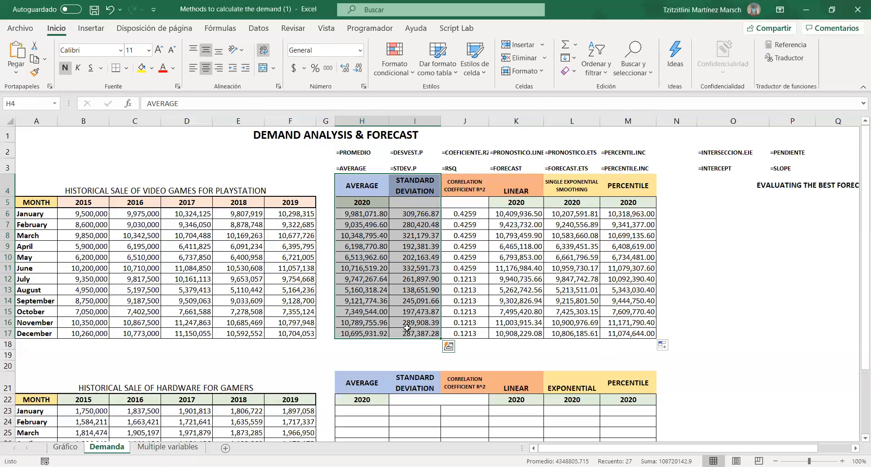
{"action": "left_click_drag", "start_coordinate": [420, 214], "coordinate": [421, 338]}
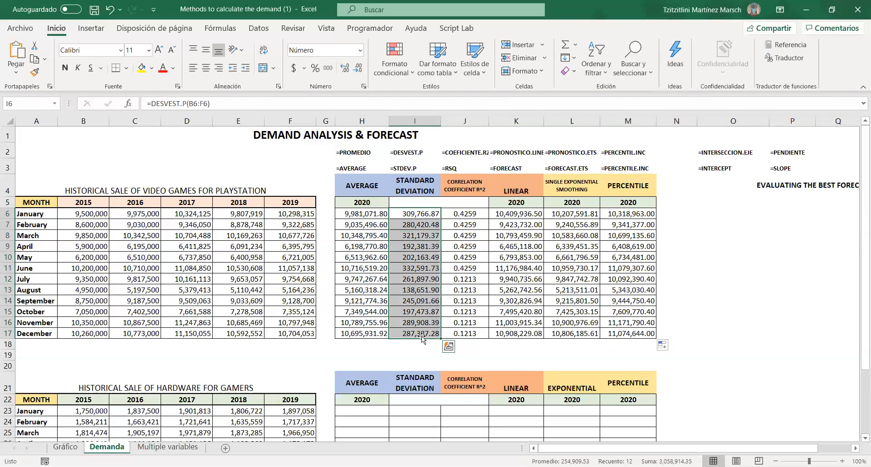
{"action": "left_click_drag", "start_coordinate": [476, 213], "coordinate": [520, 337]}
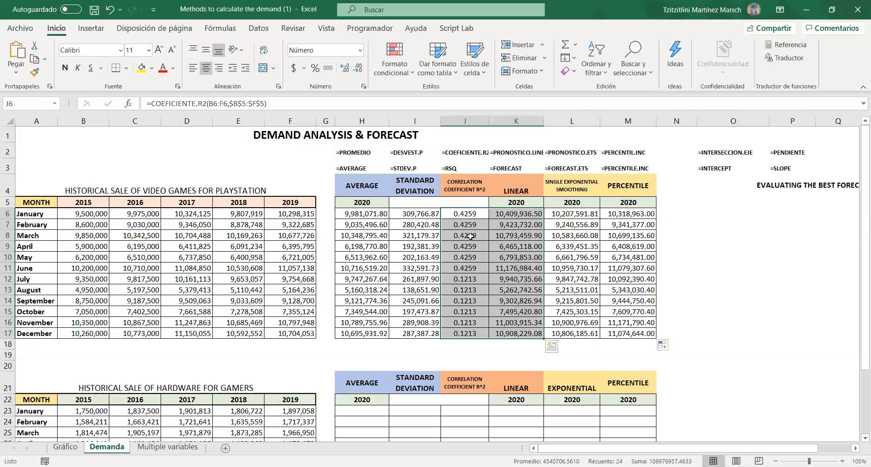
{"action": "left_click", "coordinate": [473, 215]}
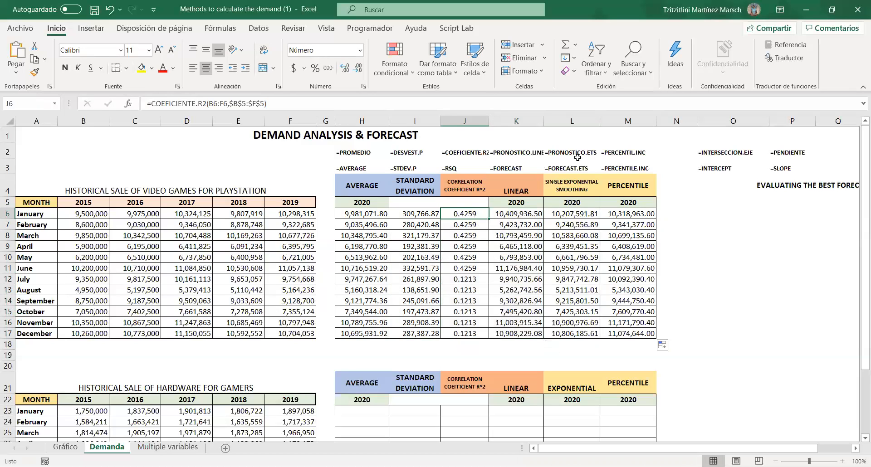
{"action": "left_click_drag", "start_coordinate": [563, 188], "coordinate": [603, 353]}
{"action": "left_click_drag", "start_coordinate": [628, 186], "coordinate": [607, 335]}
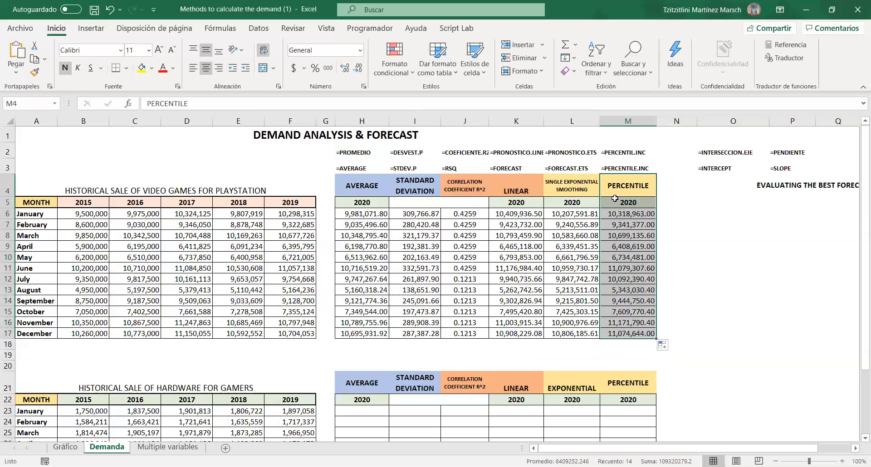
Insert a markers-only scatter chart from B5:F6 and place it under the EVALUATING THE BEST FORECAST heading.
{"action": "left_click", "coordinate": [98, 206]}
{"action": "left_click_drag", "start_coordinate": [98, 207], "coordinate": [297, 217]}
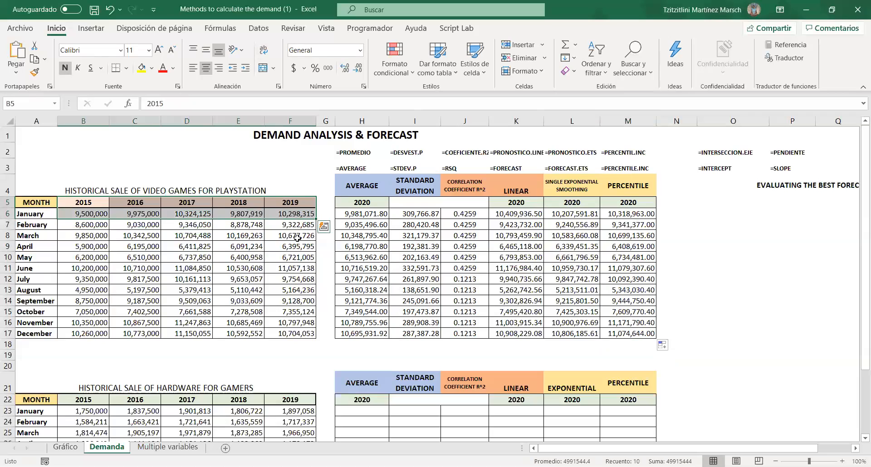
{"action": "left_click", "coordinate": [87, 30]}
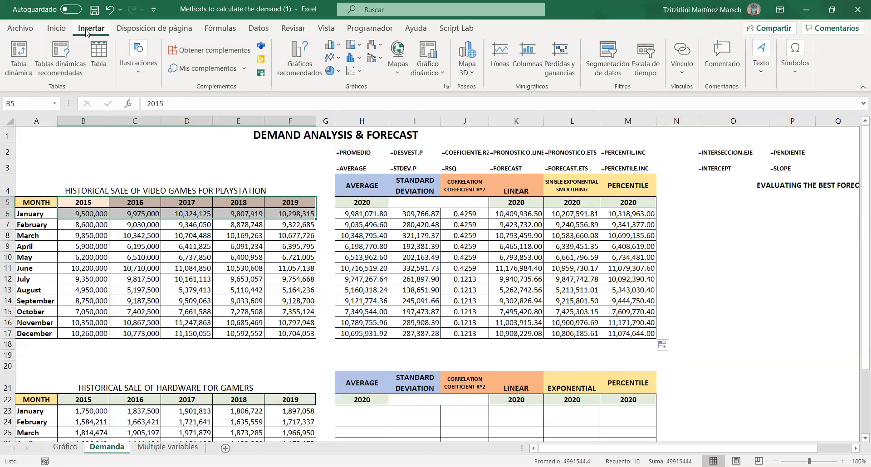
{"action": "left_click", "coordinate": [356, 69]}
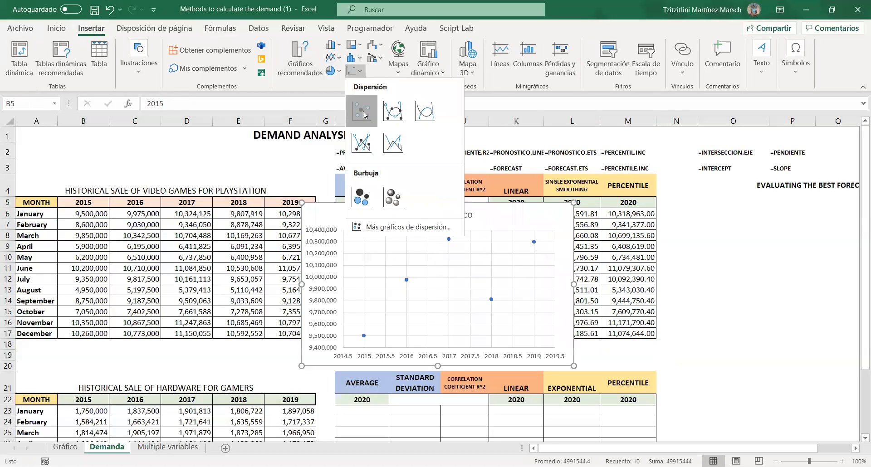
{"action": "left_click", "coordinate": [363, 114]}
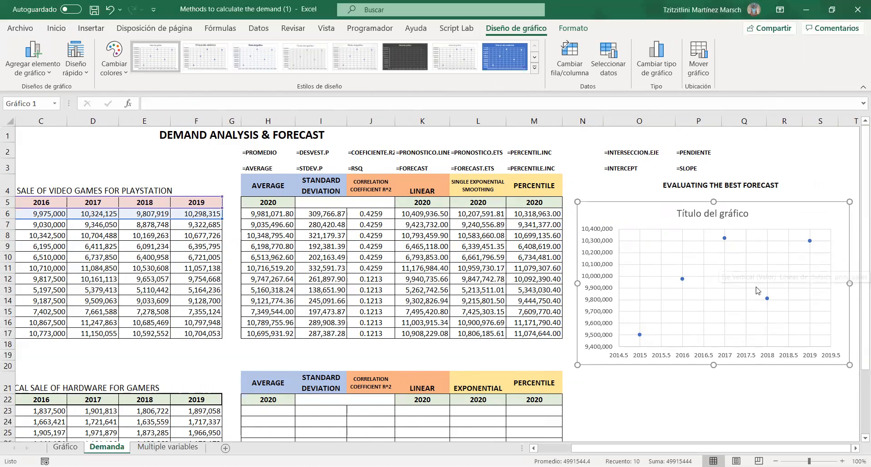
Add a linear trendline to the January sales series in the scatter chart.
{"action": "left_click", "coordinate": [767, 299]}
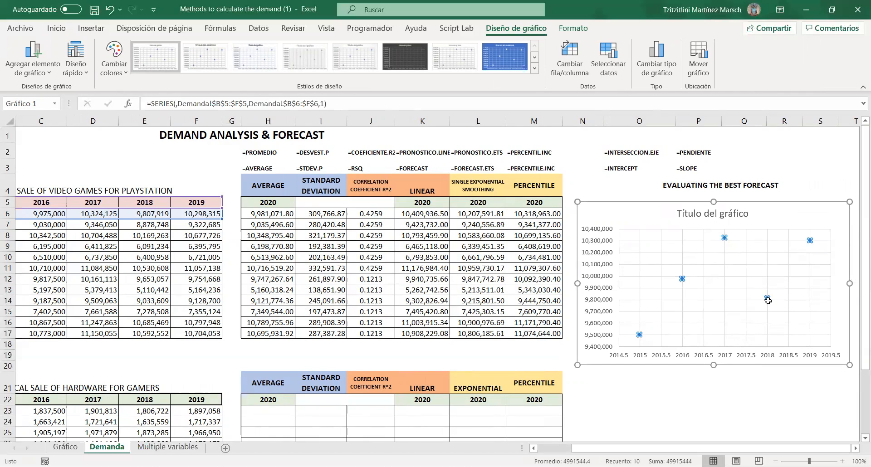
{"action": "left_click", "coordinate": [17, 75]}
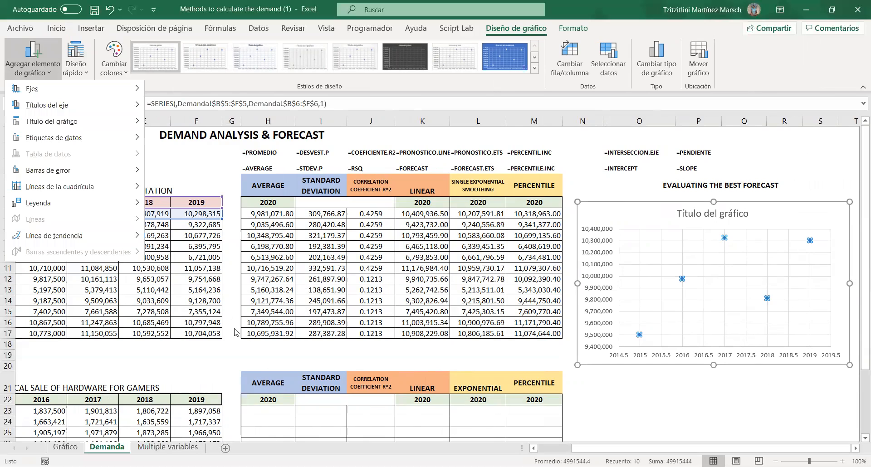
{"action": "left_click", "coordinate": [68, 237]}
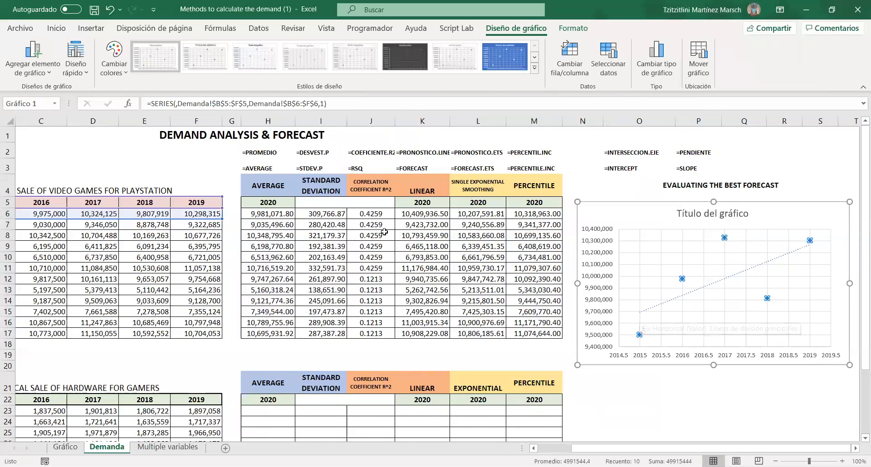
Open the trendline's format options and display its equation on the chart.
{"action": "left_click", "coordinate": [686, 283]}
{"action": "left_click", "coordinate": [682, 279]}
{"action": "left_click", "coordinate": [645, 312]}
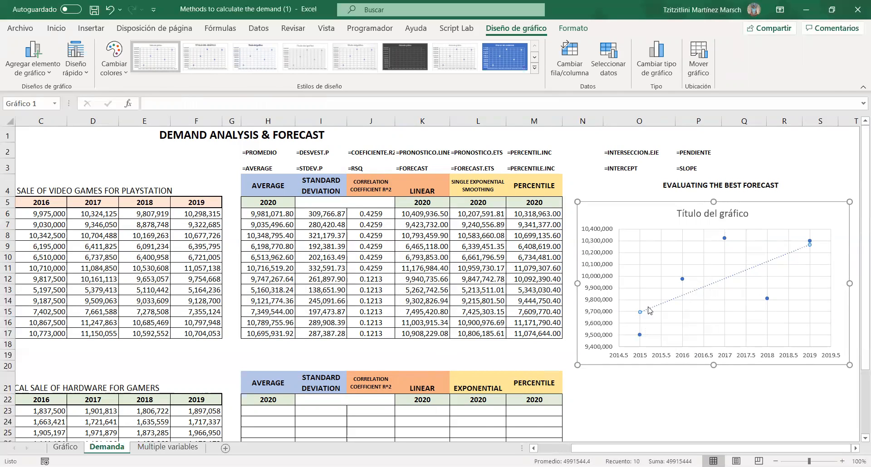
{"action": "key", "text": "shift+F10"}
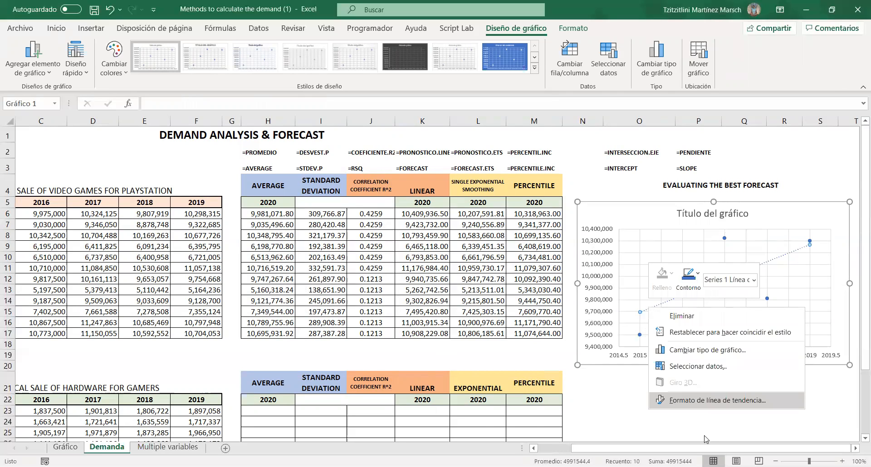
{"action": "key", "text": "Return"}
{"action": "left_click", "coordinate": [663, 448]}
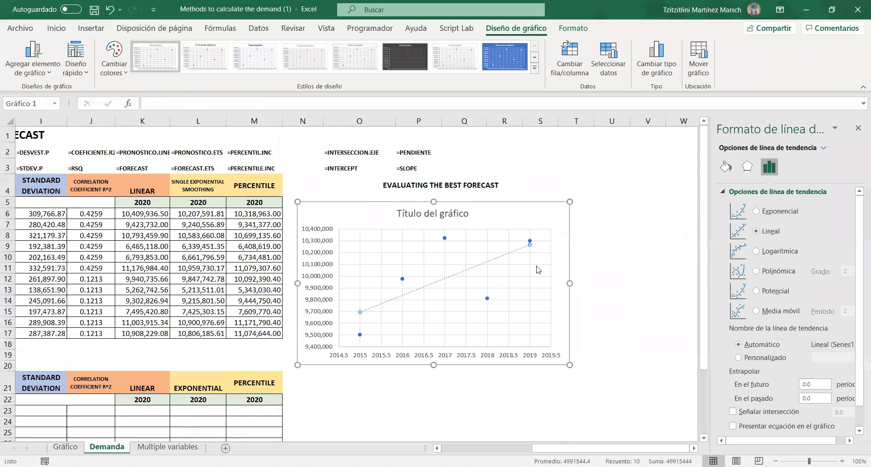
{"action": "scroll", "coordinate": [724, 393], "scroll_direction": "down", "scroll_amount": 1}
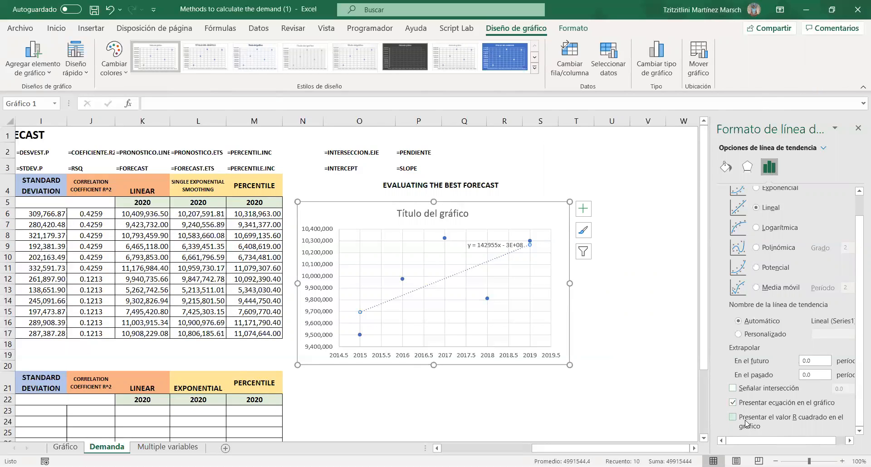
Display the trendline's R² value and move the equation label above the plot area, beside the chart title.
{"action": "left_click", "coordinate": [498, 234]}
{"action": "left_click", "coordinate": [494, 251]}
{"action": "left_click", "coordinate": [494, 251]}
{"action": "left_click_drag", "start_coordinate": [501, 234], "coordinate": [516, 207]}
{"action": "left_click", "coordinate": [468, 214]}
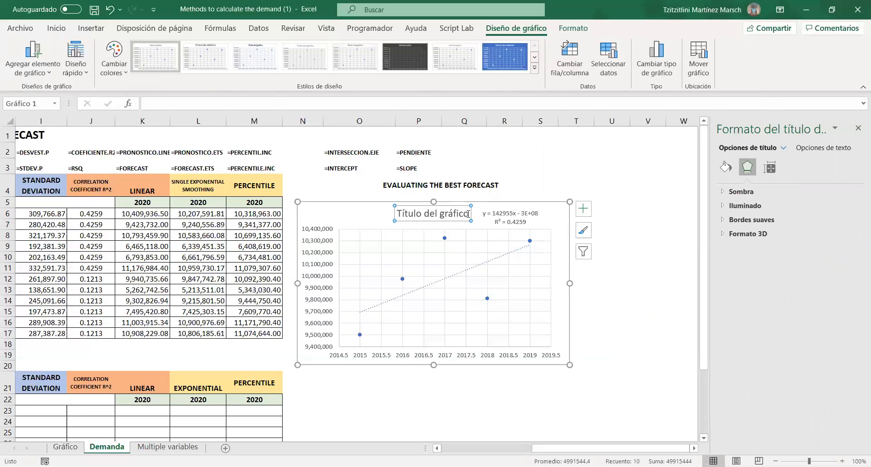
{"action": "key", "text": "Delete"}
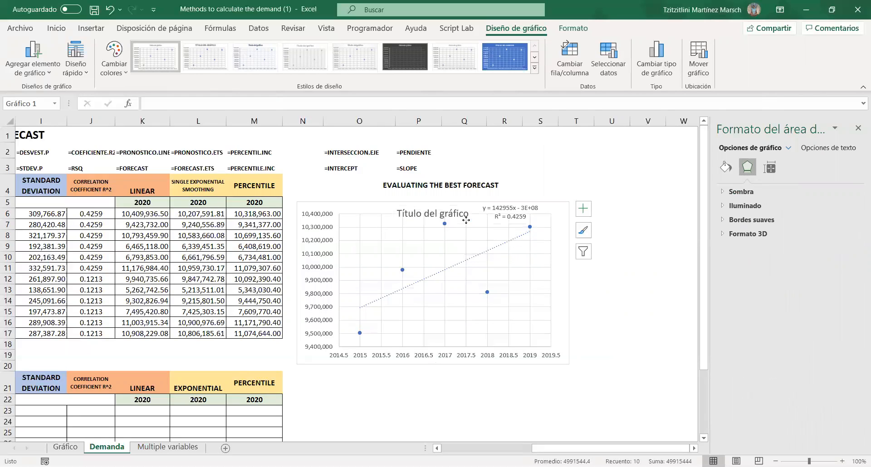
{"action": "key", "text": "ctrl+z"}
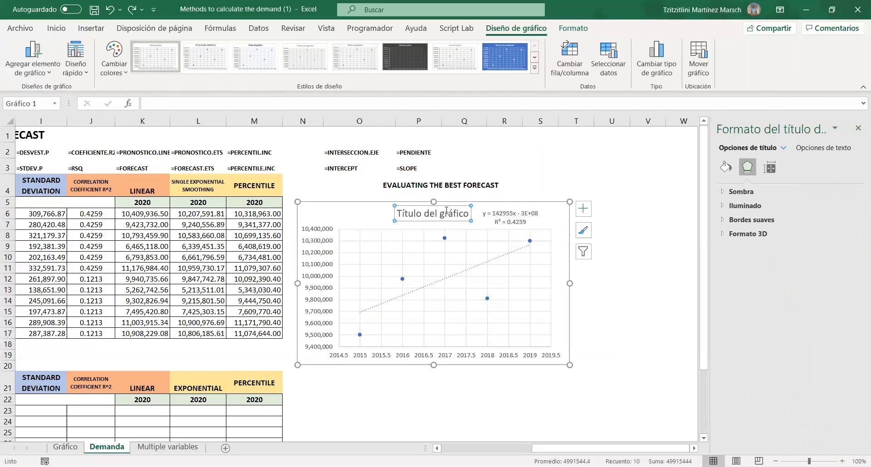
Clear all the placeholder text from the chart title.
{"action": "key", "text": "BackSpace"}
{"action": "key", "text": "BackSpace"}
{"action": "key", "text": "BackSpace"}
{"action": "key", "text": "BackSpace"}
{"action": "key", "text": "BackSpace"}
{"action": "key", "text": "BackSpace"}
{"action": "key", "text": "BackSpace"}
{"action": "key", "text": "BackSpace"}
{"action": "key", "text": "BackSpace"}
{"action": "key", "text": "BackSpace"}
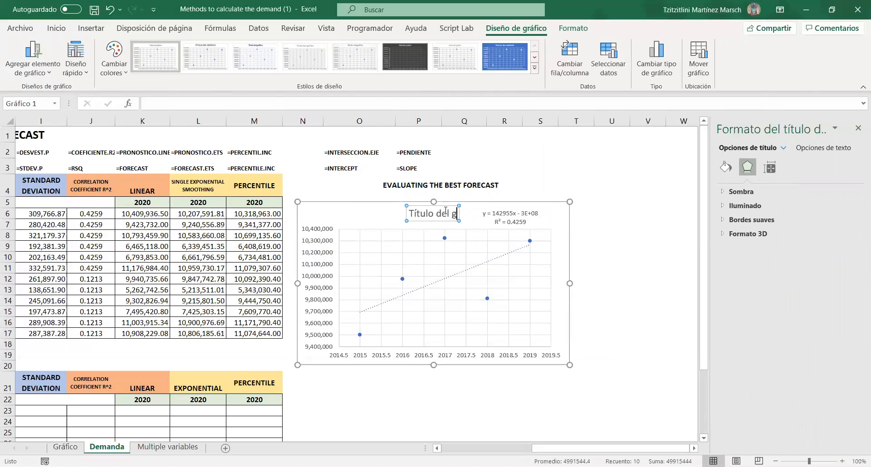
{"action": "key", "text": "BackSpace"}
{"action": "key", "text": "BackSpace"}
{"action": "key", "text": "BackSpace"}
{"action": "key", "text": "BackSpace"}
{"action": "key", "text": "BackSpace"}
{"action": "key", "text": "BackSpace"}
{"action": "key", "text": "BackSpace"}
{"action": "key", "text": "BackSpace"}
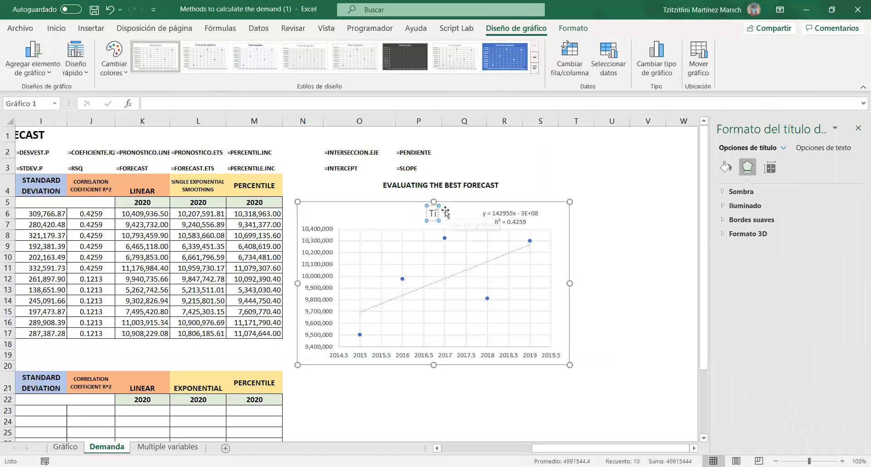
{"action": "left_click", "coordinate": [544, 227]}
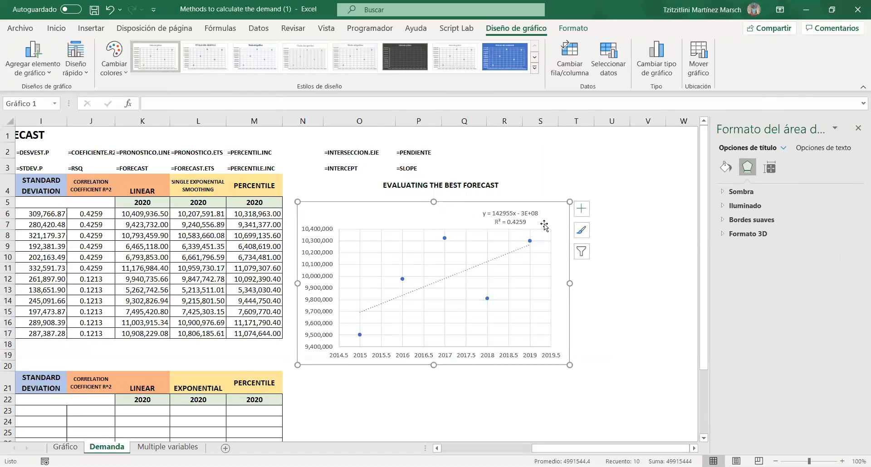
Examine the trendline equation and R² value in the chart label, leaving the label selected.
{"action": "left_click", "coordinate": [510, 220]}
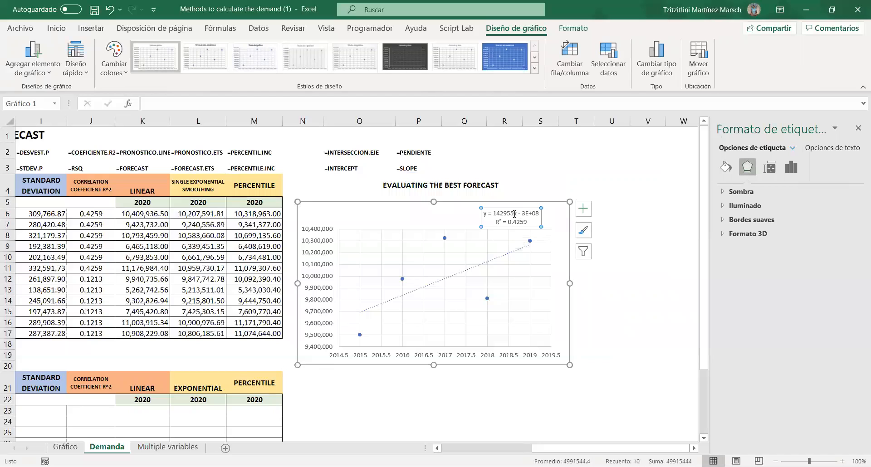
{"action": "left_click_drag", "start_coordinate": [495, 212], "coordinate": [543, 212]}
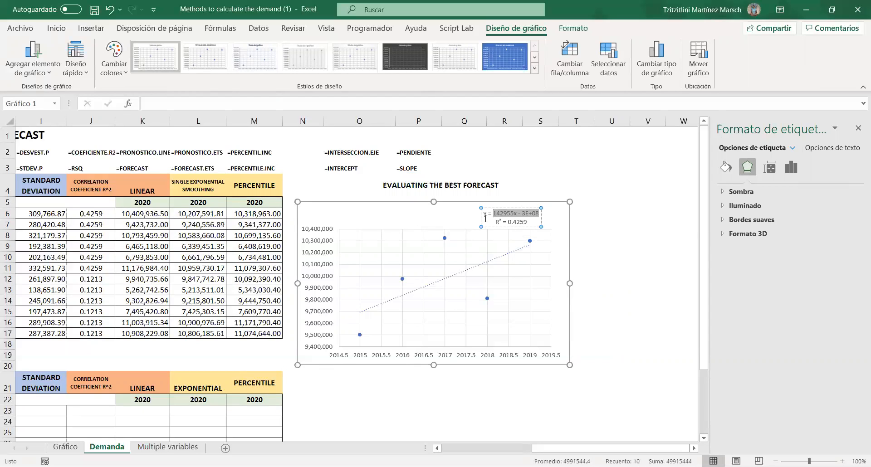
{"action": "left_click", "coordinate": [507, 214]}
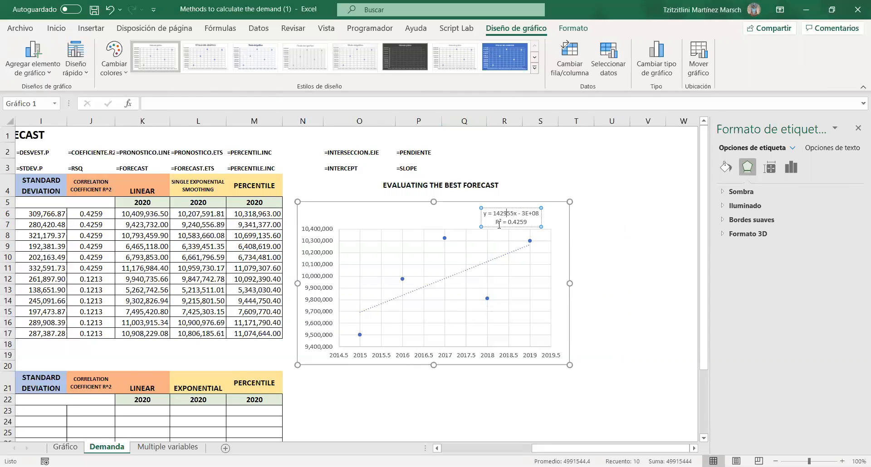
{"action": "left_click", "coordinate": [437, 425]}
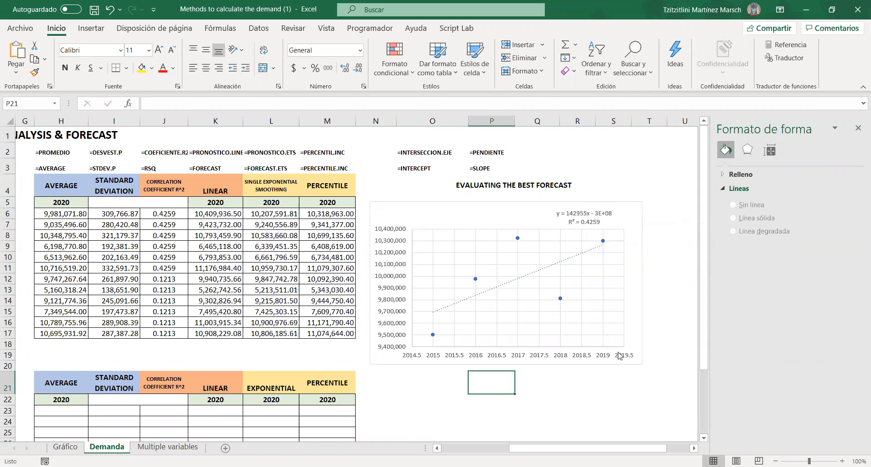
{"action": "left_click", "coordinate": [610, 380]}
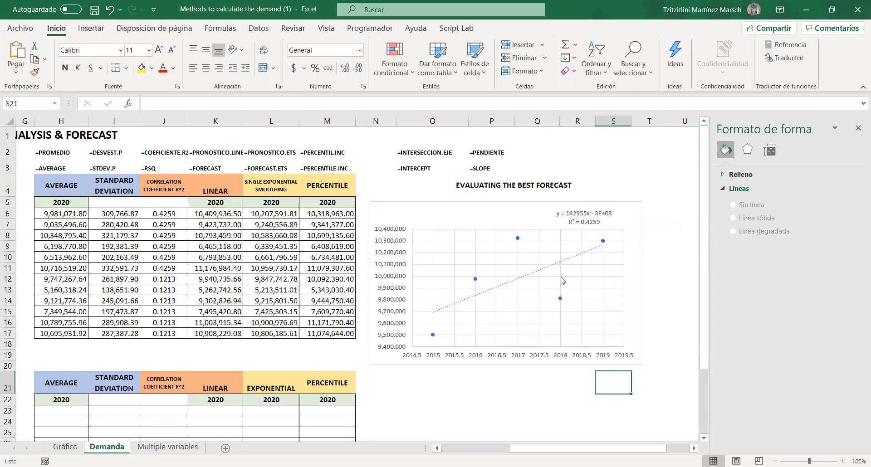
{"action": "left_click", "coordinate": [566, 212]}
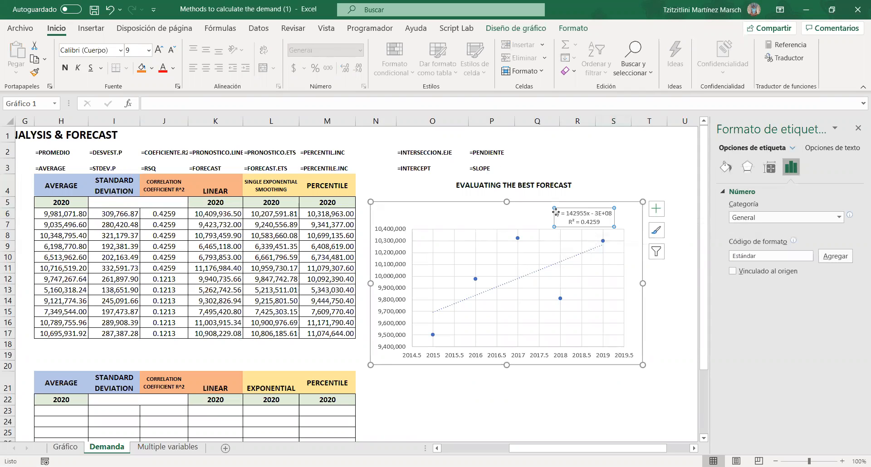
Copy the right-hand side of the trendline equation, "= 142955x - 3E+08", from the chart label.
{"action": "left_click_drag", "start_coordinate": [566, 213], "coordinate": [610, 215]}
{"action": "key", "text": "ctrl+c"}
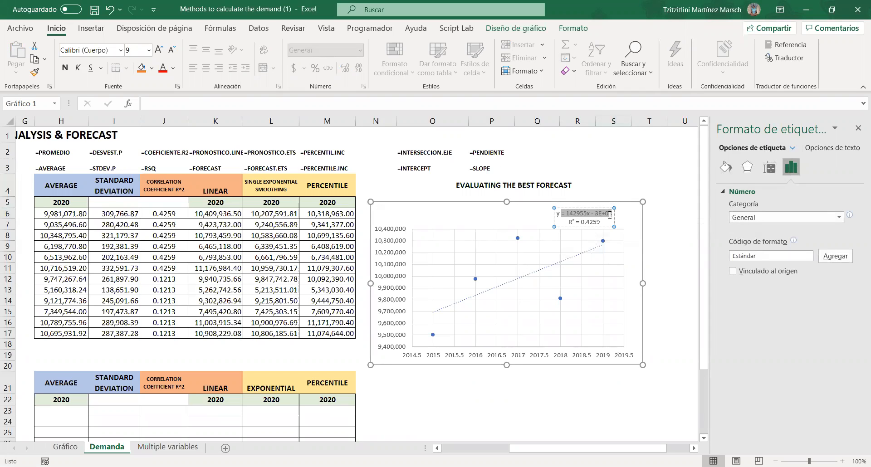
{"action": "left_click", "coordinate": [392, 381]}
{"action": "left_click", "coordinate": [406, 397]}
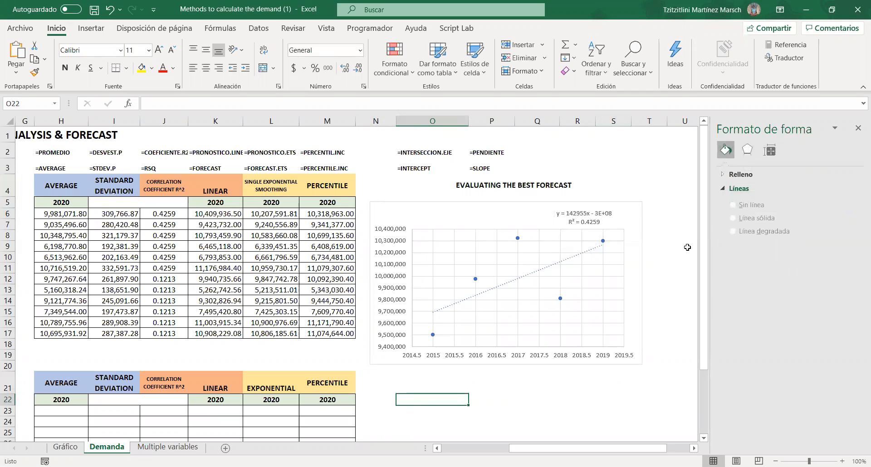
Enter the copied trendline equation in T5 as a formula, replacing x with a multiplication by the 2020 heading in K5.
{"action": "left_click", "coordinate": [665, 207]}
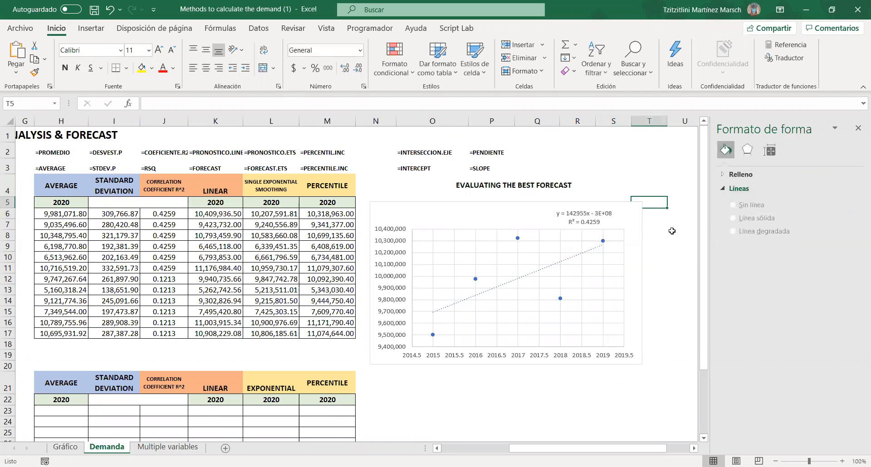
{"action": "type", "text": "="}
{"action": "key", "text": "ctrl+v"}
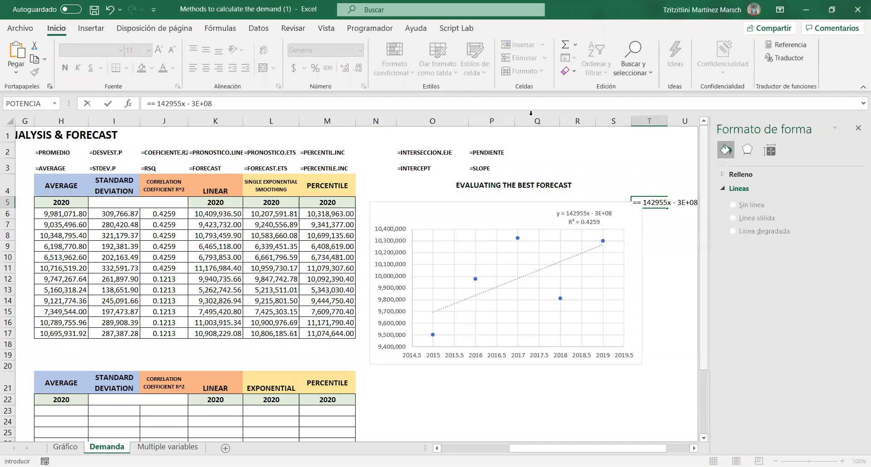
{"action": "key", "text": "BackSpace"}
{"action": "key", "text": "BackSpace"}
{"action": "type", "text": "*"}
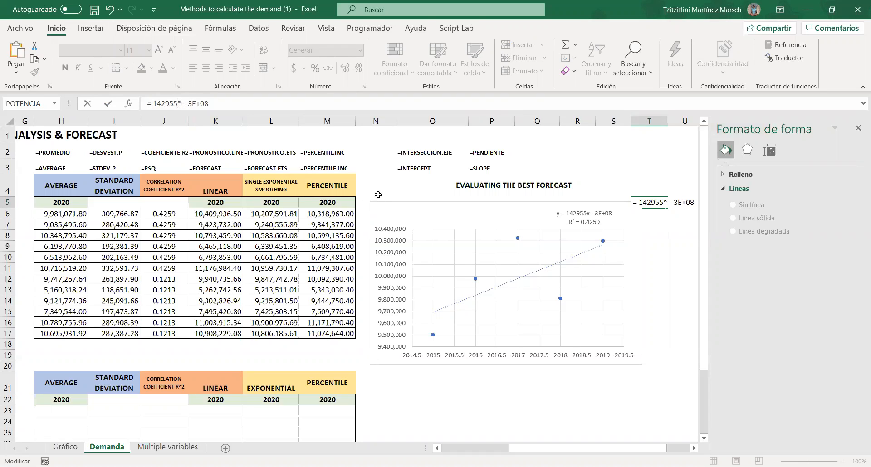
{"action": "left_click", "coordinate": [215, 204]}
{"action": "key", "text": "Return"}
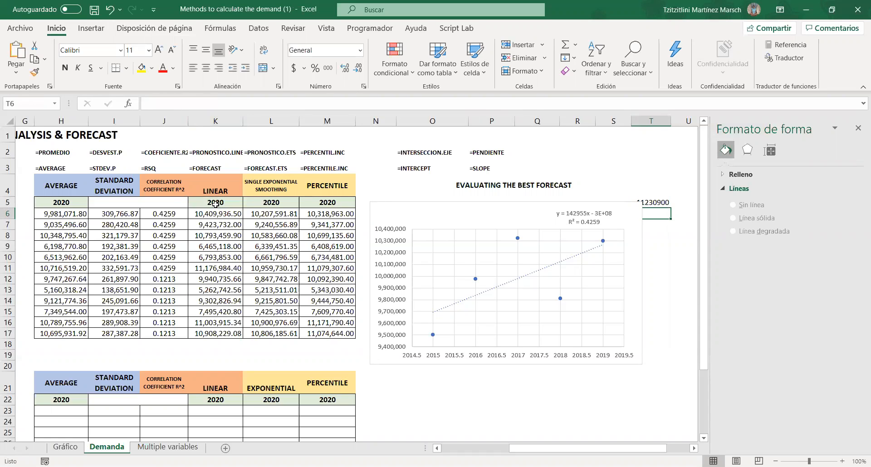
Move the scatter chart down so it starts at row 7, and clear the trial formula from T5.
{"action": "left_click_drag", "start_coordinate": [429, 212], "coordinate": [424, 230]}
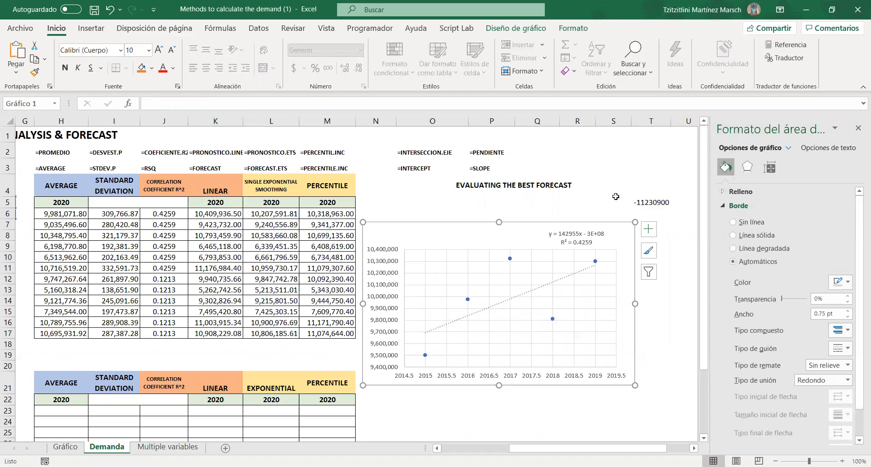
{"action": "left_click", "coordinate": [654, 204]}
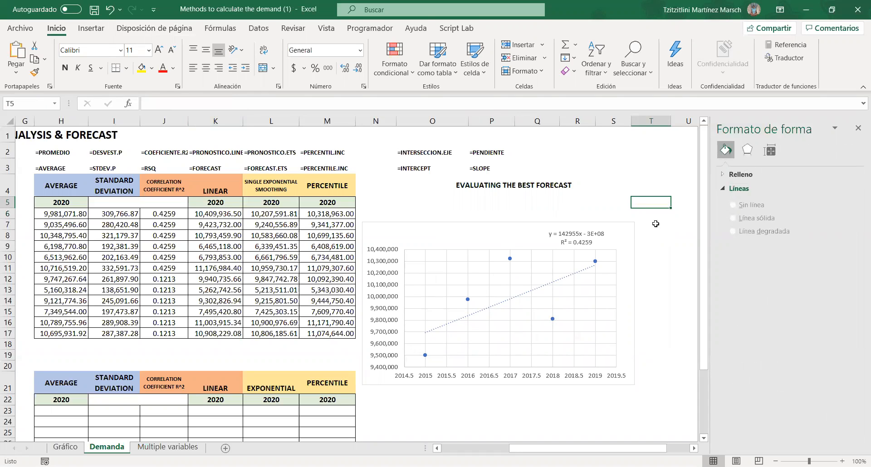
Format the trendline equation label as Número with 2 decimal places and a thousands separator.
{"action": "left_click", "coordinate": [467, 299]}
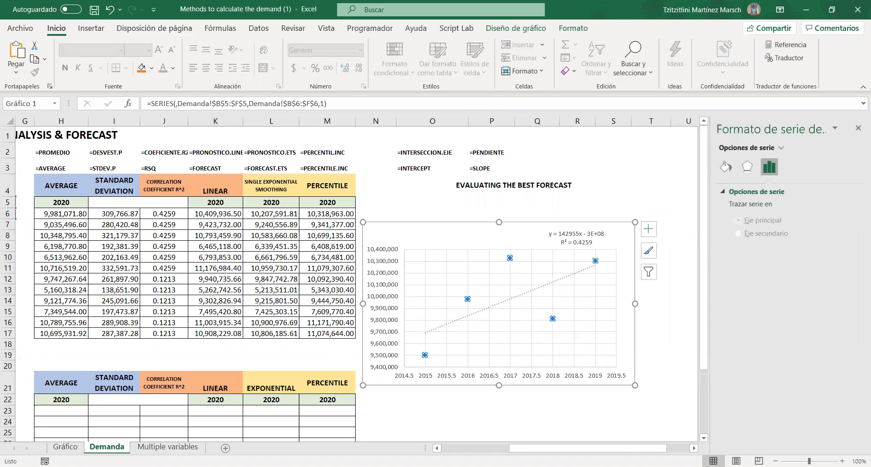
{"action": "mouse_move", "coordinate": [630, 450]}
{"action": "left_mouse_down"}
{"action": "mouse_move", "coordinate": [567, 448]}
{"action": "mouse_move", "coordinate": [640, 449]}
{"action": "left_mouse_up"}
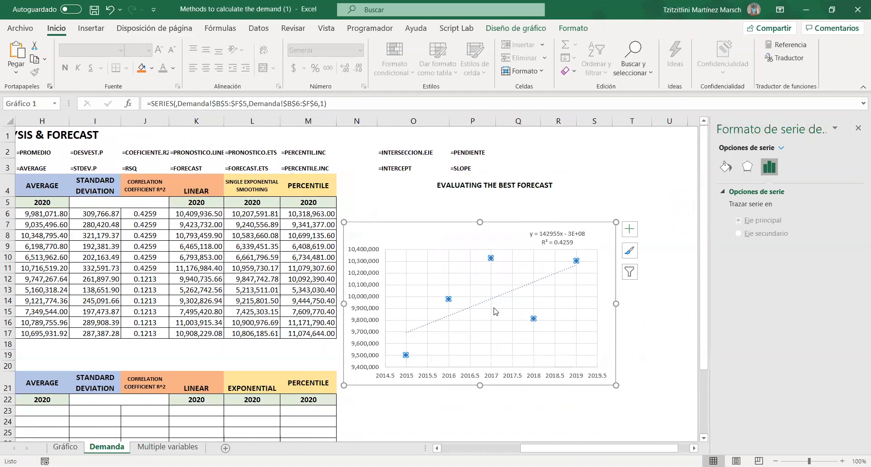
{"action": "left_click", "coordinate": [491, 303]}
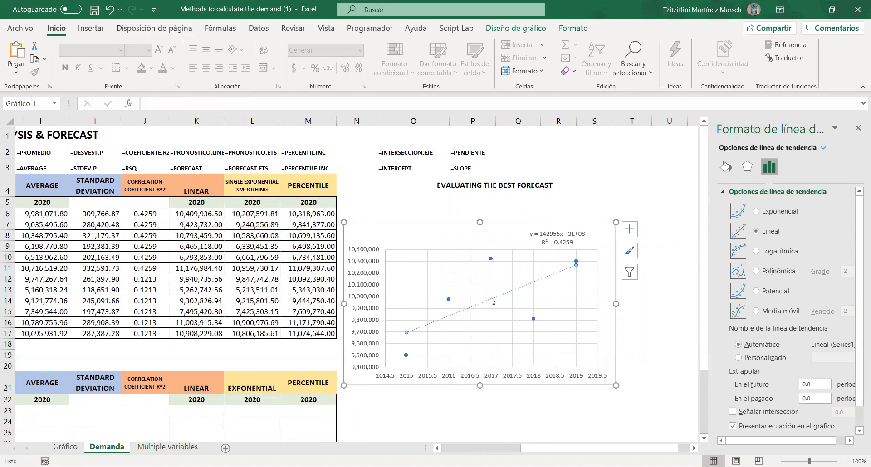
{"action": "right_click", "coordinate": [492, 302]}
{"action": "left_click", "coordinate": [829, 431]}
{"action": "left_click", "coordinate": [555, 235]}
{"action": "left_click", "coordinate": [576, 235]}
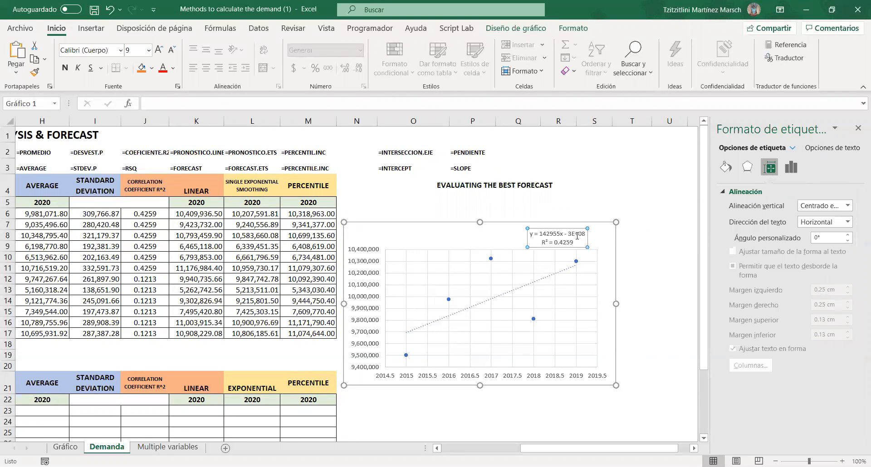
{"action": "left_click", "coordinate": [791, 167]}
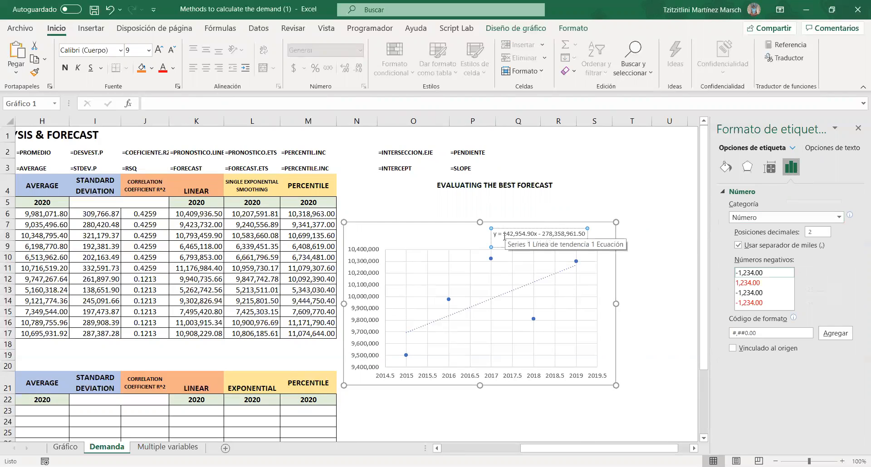
Copy "142,954.90x - 278,358,961.50" from the trendline label into cell R5 as the start of a formula.
{"action": "left_click_drag", "start_coordinate": [504, 234], "coordinate": [587, 231]}
{"action": "key", "text": "ctrl+c"}
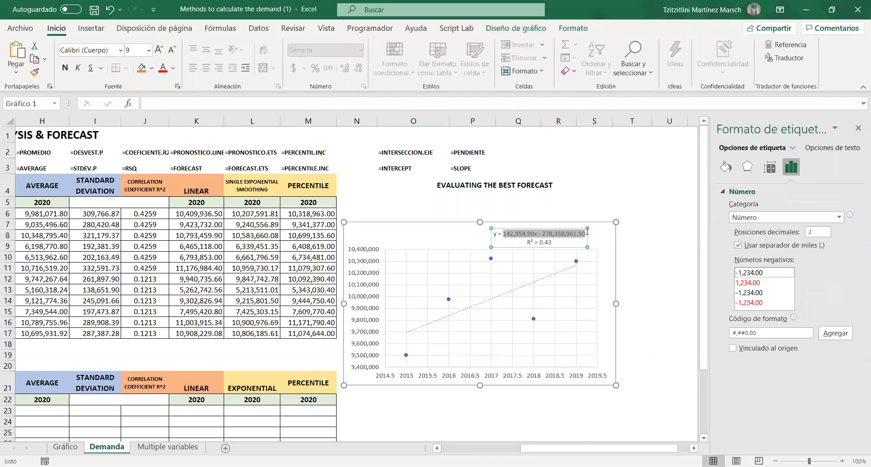
{"action": "left_click", "coordinate": [557, 202]}
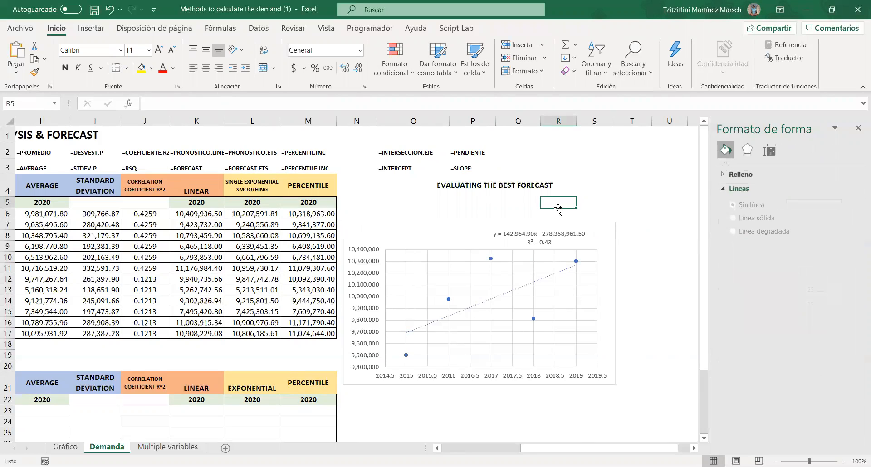
{"action": "type", "text": "="}
{"action": "key", "text": "ctrl+v"}
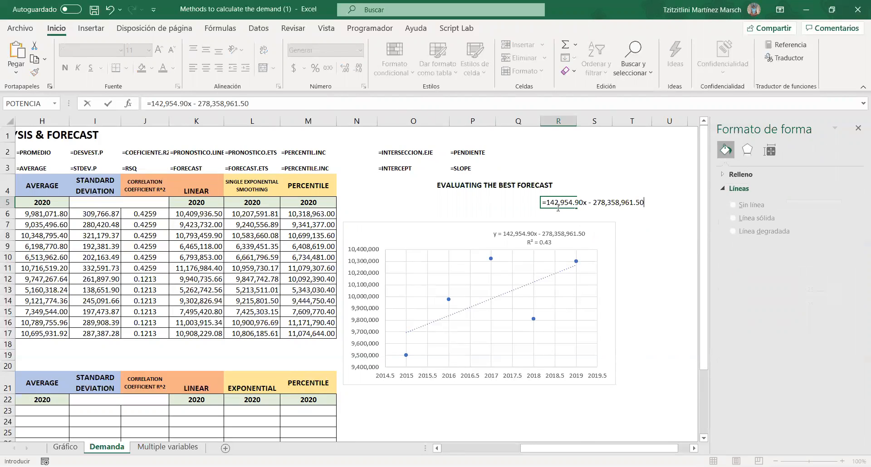
Edit R5's formula to =(142,954.90*K5) - 278,358,961.50 and try to confirm it.
{"action": "left_click", "coordinate": [191, 103]}
{"action": "key", "text": "BackSpace"}
{"action": "type", "text": "*"}
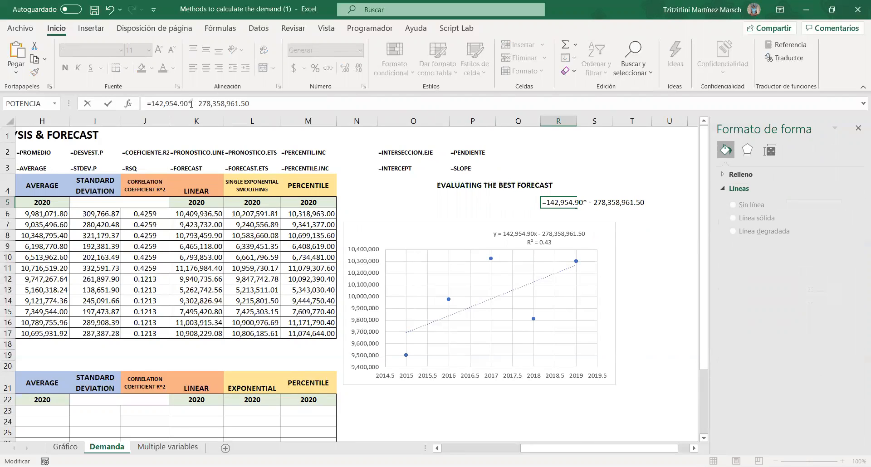
{"action": "left_click", "coordinate": [181, 203]}
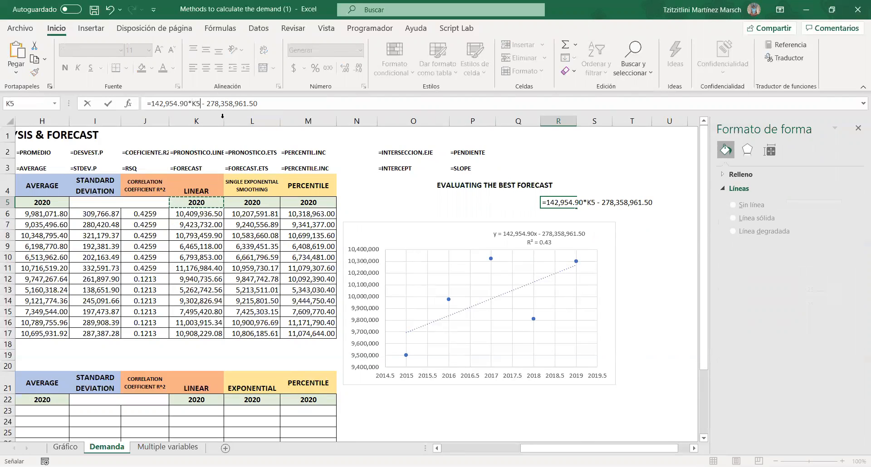
{"action": "type", "text": ")"}
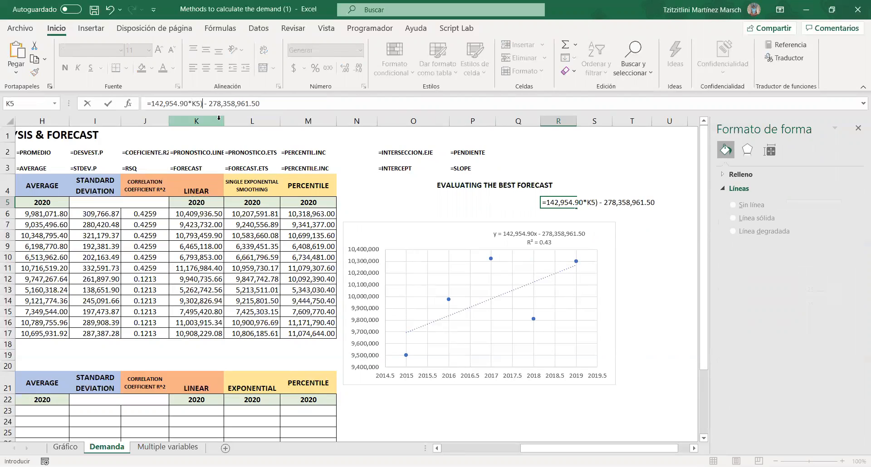
{"action": "left_click", "coordinate": [152, 103]}
{"action": "type", "text": "("}
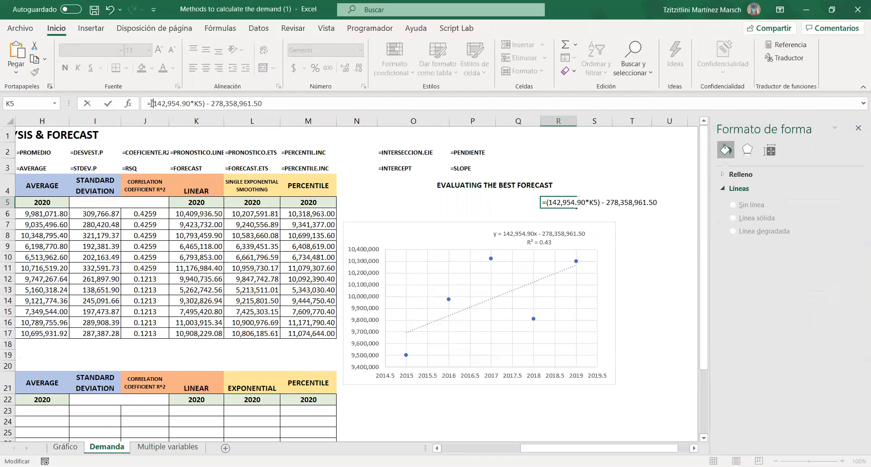
{"action": "key", "text": "Return"}
{"action": "key", "text": "Return"}
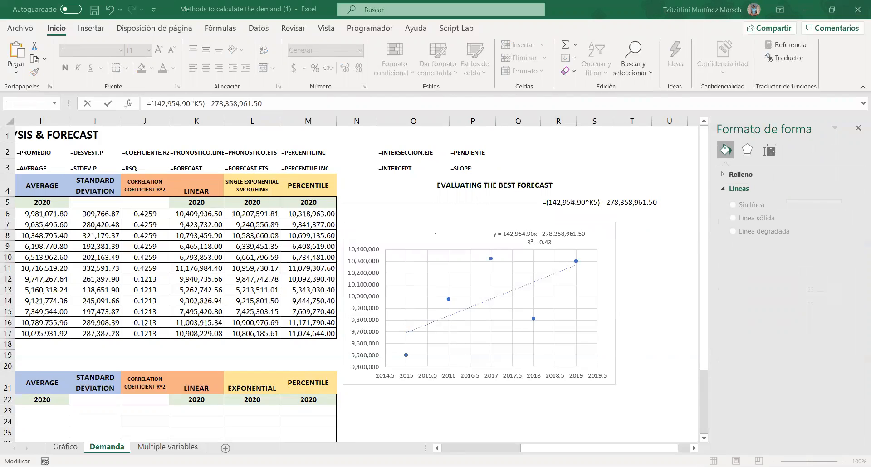
{"action": "left_click", "coordinate": [270, 103]}
{"action": "key", "text": "Return"}
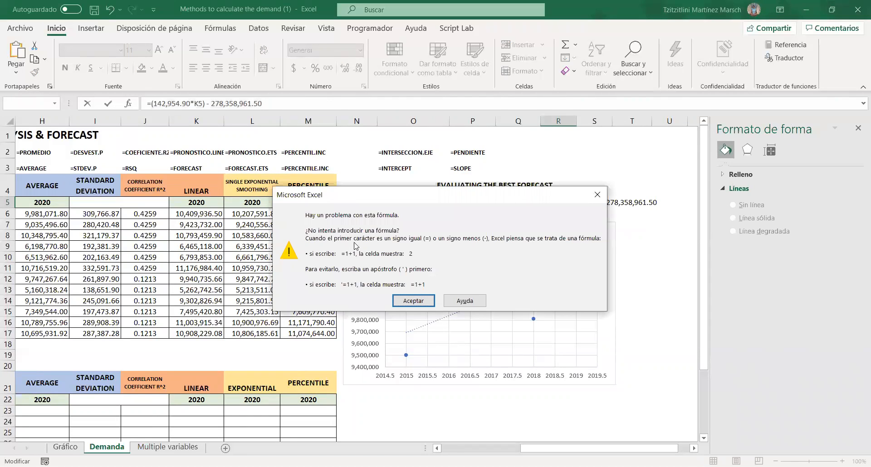
{"action": "left_click", "coordinate": [407, 301]}
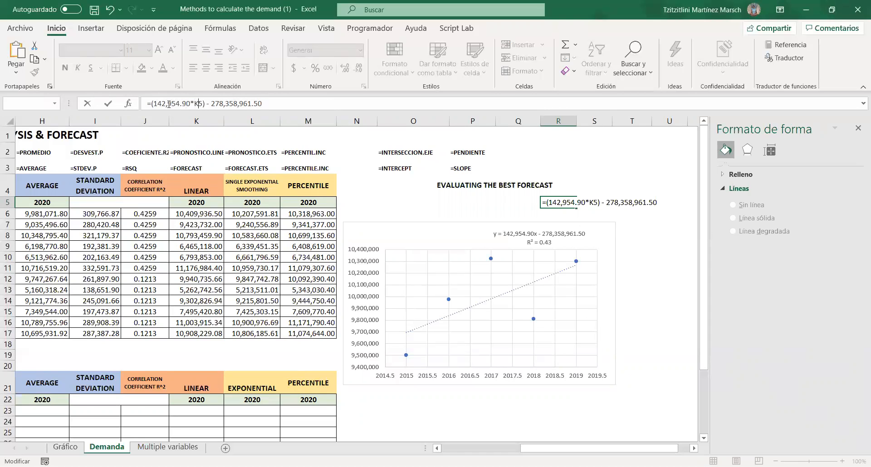
Replace the K5 reference in R5's formula with 2020 and try to confirm it.
{"action": "key", "text": "BackSpace"}
{"action": "key", "text": "BackSpace"}
{"action": "type", "text": "2020"}
{"action": "key", "text": "Return"}
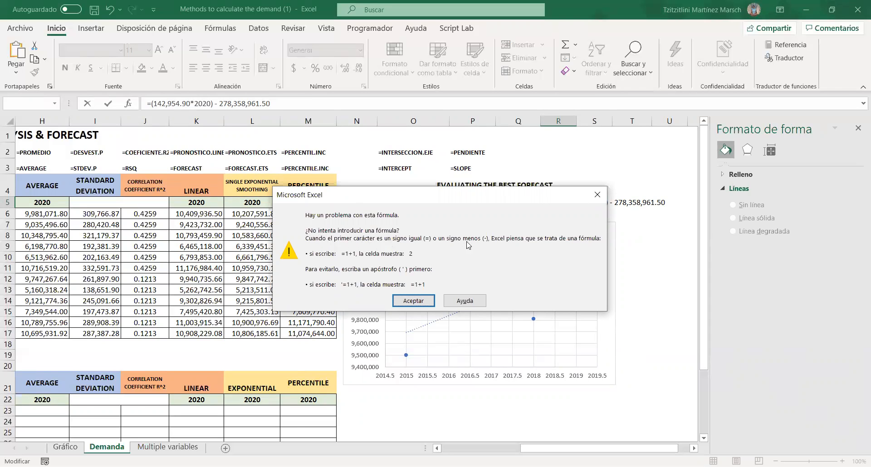
{"action": "left_click", "coordinate": [475, 298]}
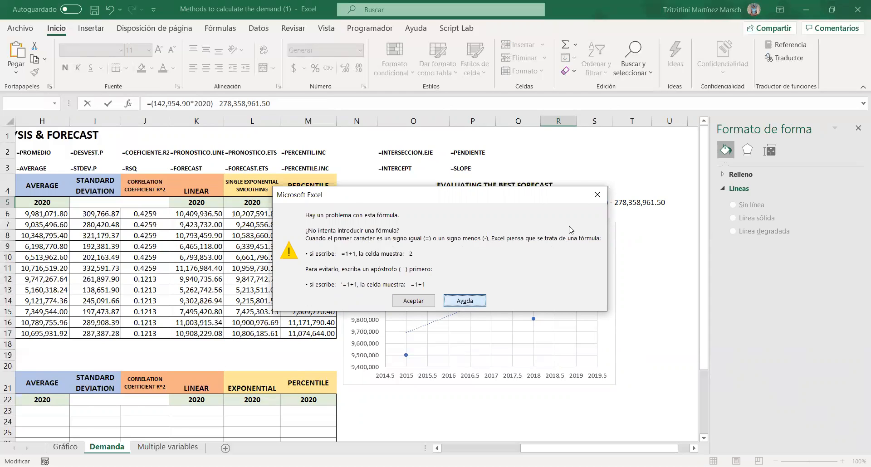
{"action": "left_click", "coordinate": [591, 202]}
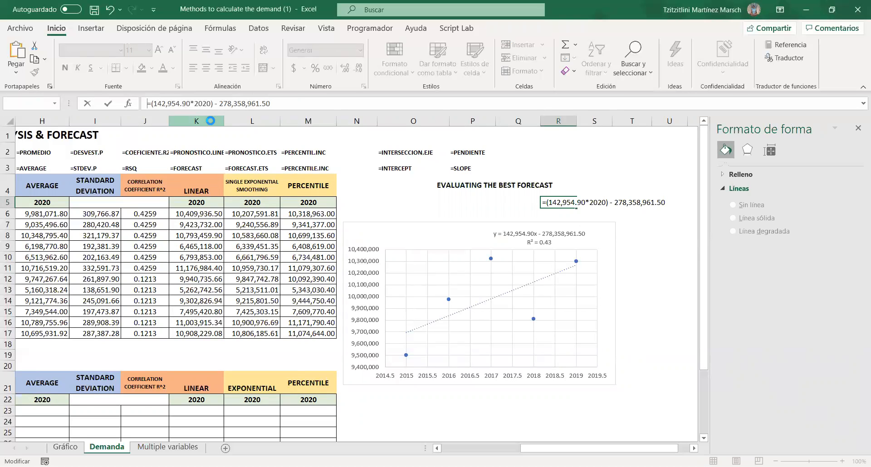
Transfer the formula =(142,954.90*2020) - 278,358,961.50 from R5 to R6, remove the duplicate equals sign and try to confirm it.
{"action": "left_click", "coordinate": [293, 101]}
{"action": "left_click_drag", "start_coordinate": [293, 104], "coordinate": [149, 104]}
{"action": "key", "text": "ctrl+c"}
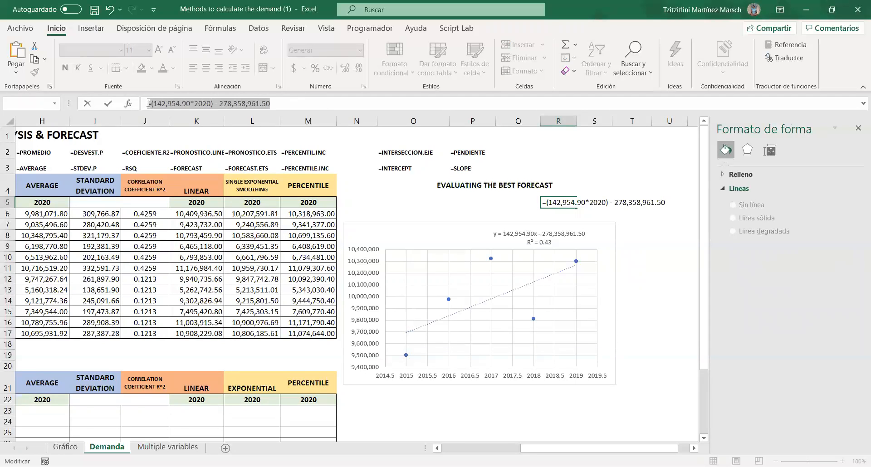
{"action": "key", "text": "Delete"}
{"action": "key", "text": "Return"}
{"action": "type", "text": "="}
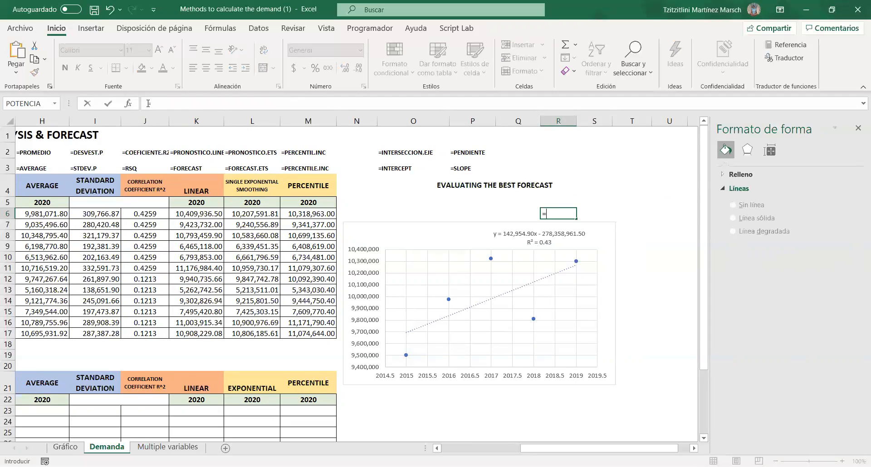
{"action": "key", "text": "ctrl+v"}
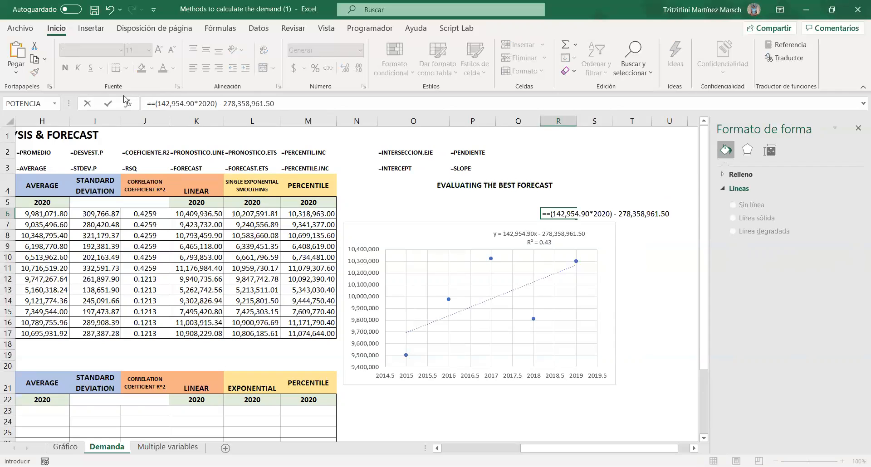
{"action": "left_click", "coordinate": [153, 104]}
{"action": "key", "text": "BackSpace"}
{"action": "key", "text": "Return"}
{"action": "key", "text": "Return"}
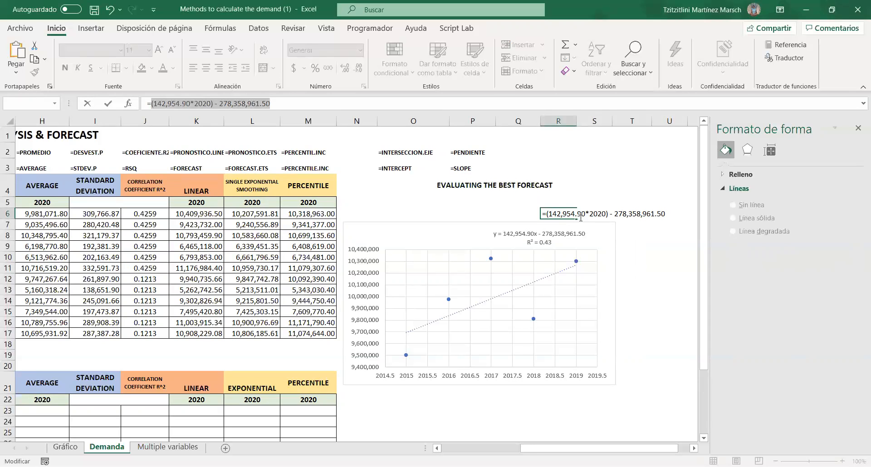
Remove the thousands commas from R6's formula, making it =(142954.90*2020) - 278358961.50, and confirm it.
{"action": "left_click", "coordinate": [562, 215]}
{"action": "key", "text": "BackSpace"}
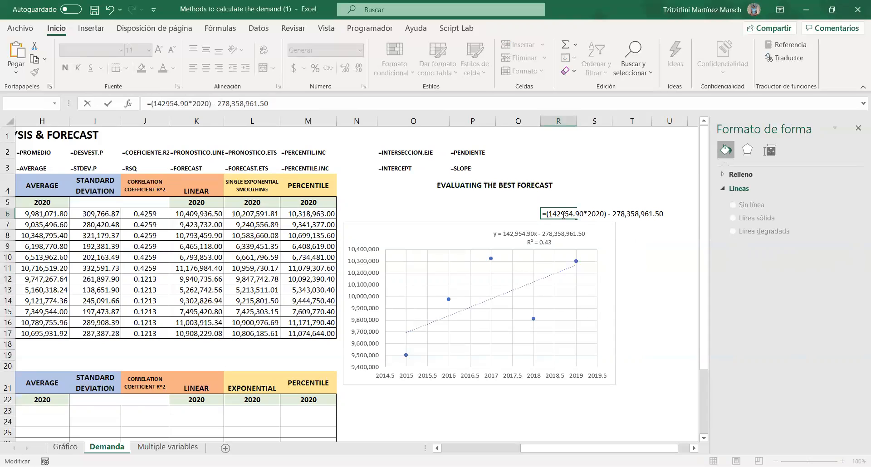
{"action": "key", "text": "BackSpace"}
{"action": "key", "text": "BackSpace"}
{"action": "key", "text": "Return"}
Show R6's result with two decimals and compare it with the linear forecast in K6.
{"action": "left_click", "coordinate": [566, 213]}
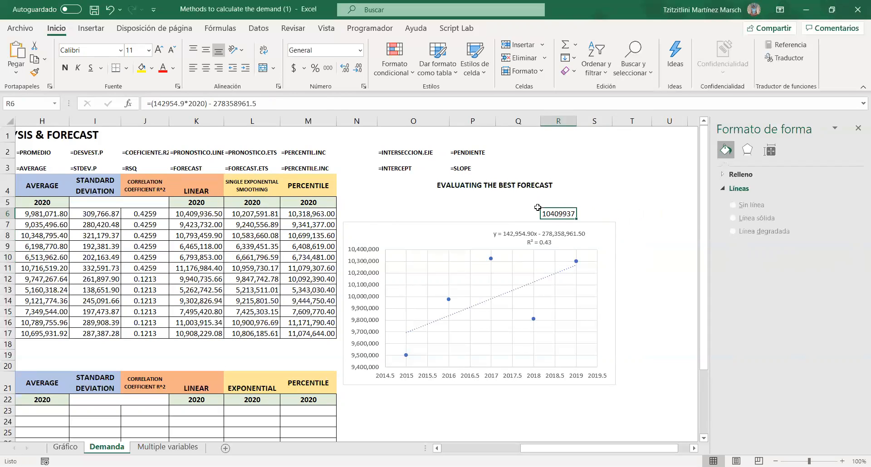
{"action": "left_click", "coordinate": [358, 71]}
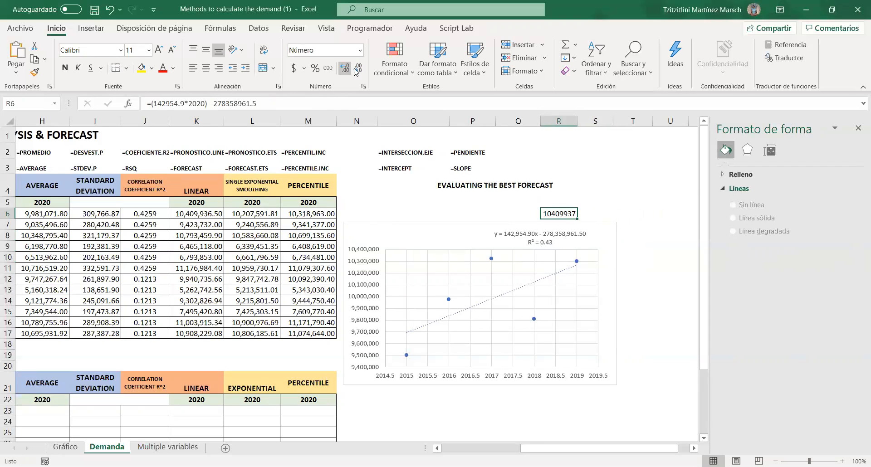
{"action": "left_click", "coordinate": [345, 69]}
{"action": "left_click", "coordinate": [345, 69]}
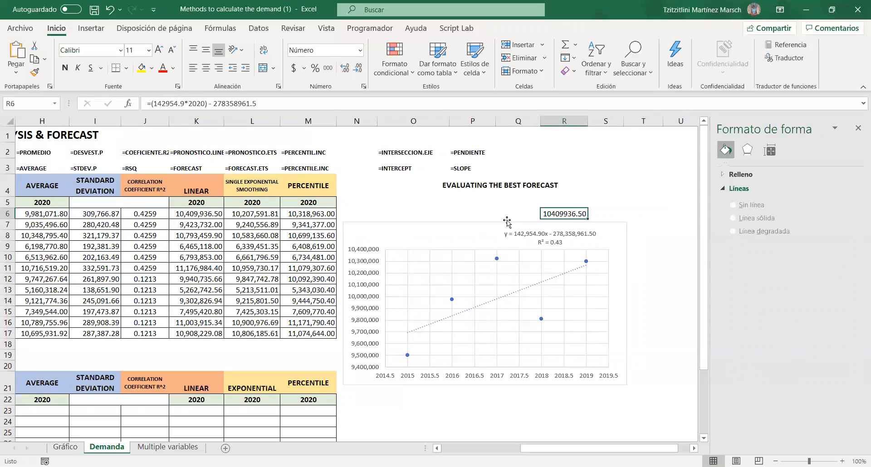
{"action": "left_click", "coordinate": [211, 216]}
{"action": "left_click", "coordinate": [558, 212]}
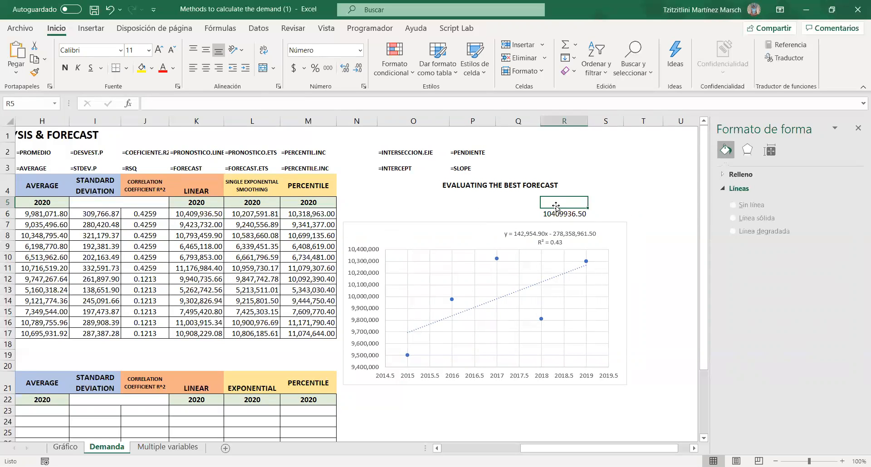
Clear the check formula from R6 and move the scatter chart lower so row 6 is free beneath the heading.
{"action": "key", "text": "Delete"}
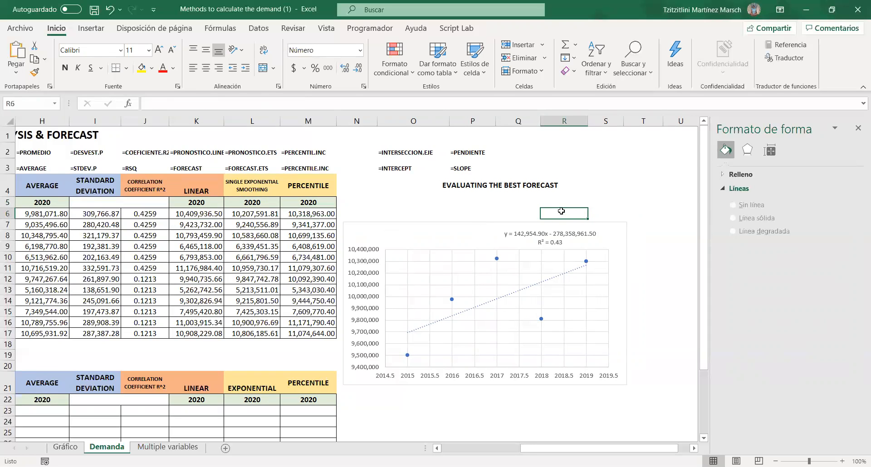
{"action": "left_click_drag", "start_coordinate": [449, 236], "coordinate": [457, 221]}
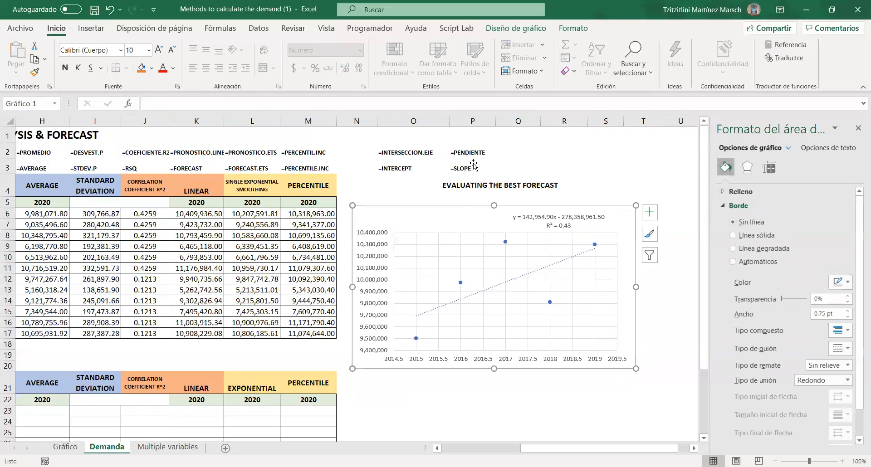
{"action": "left_click_drag", "start_coordinate": [396, 218], "coordinate": [400, 253]}
Start a formula in O6 with an opening parenthesis and the slope function, =(PENDIENTE(.
{"action": "left_click", "coordinate": [393, 213]}
{"action": "type", "text": "="}
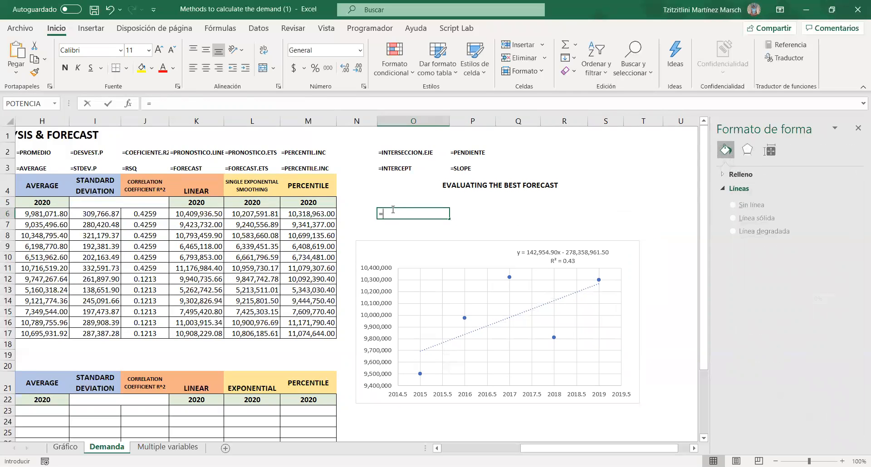
{"action": "type", "text": "("}
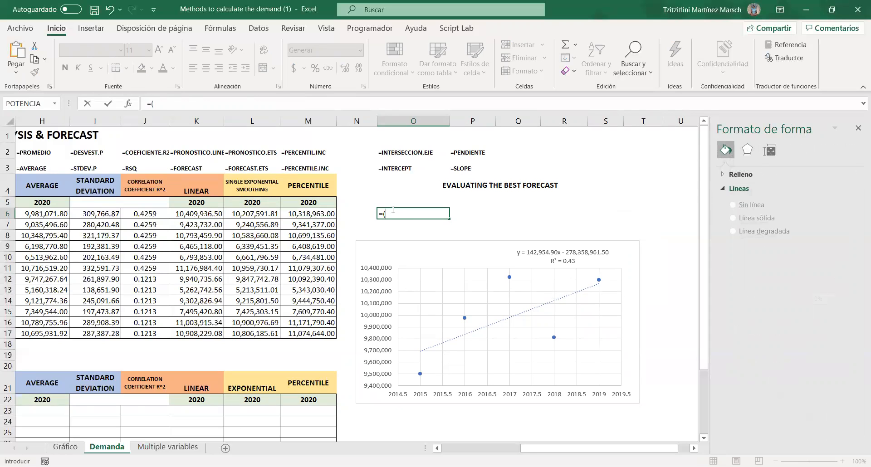
{"action": "type", "text": "pendientr"}
{"action": "key", "text": "BackSpace"}
{"action": "type", "text": "e"}
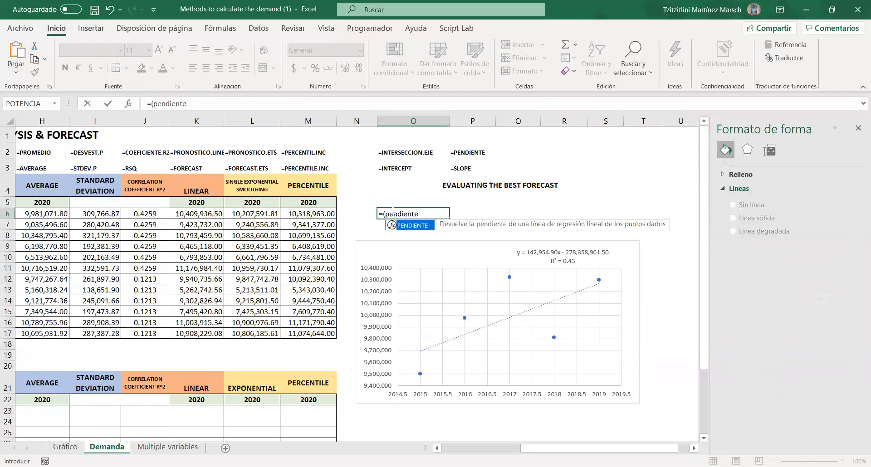
{"action": "type", "text": "("}
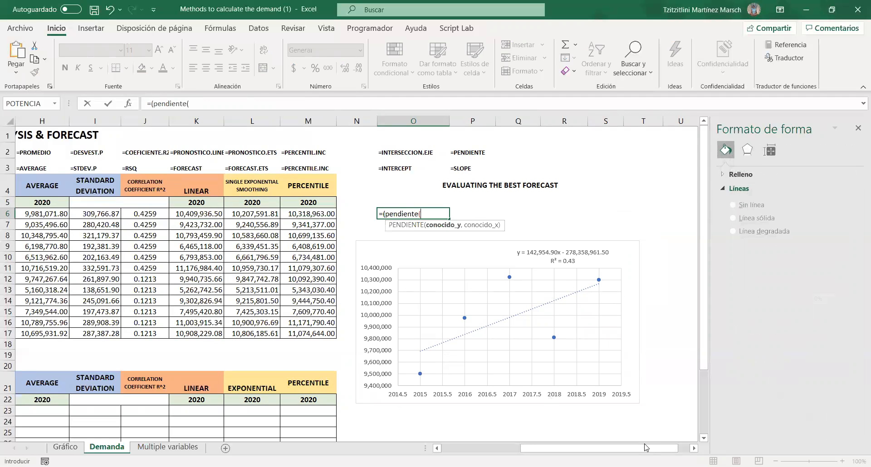
Give PENDIENTE the January sales B6:F6 as known y values and the years B5:F5 as known x values.
{"action": "scroll", "coordinate": [127, 248], "scroll_direction": "left", "scroll_amount": 3}
{"action": "left_click", "coordinate": [104, 211]}
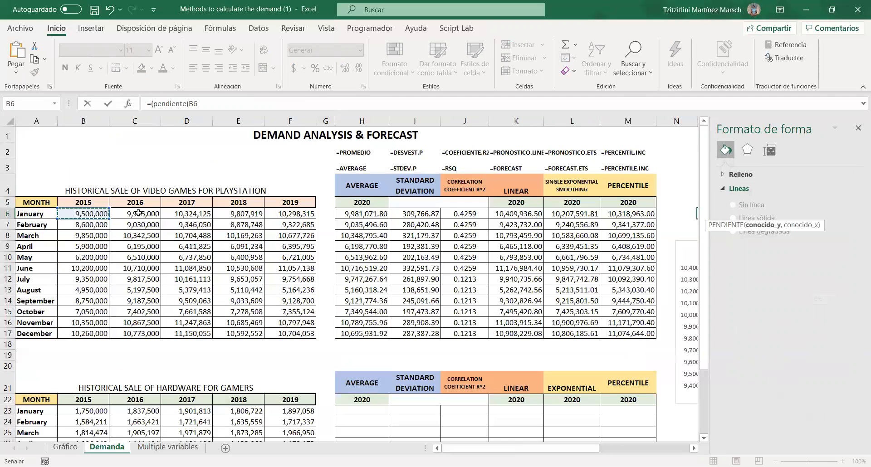
{"action": "left_click_drag", "start_coordinate": [138, 212], "coordinate": [298, 215]}
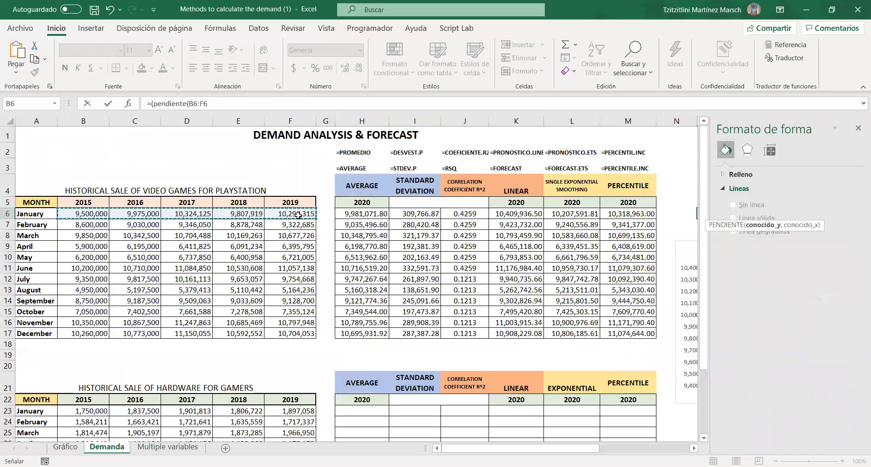
{"action": "type", "text": ","}
{"action": "left_click", "coordinate": [291, 203]}
{"action": "left_click_drag", "start_coordinate": [236, 208], "coordinate": [91, 205]}
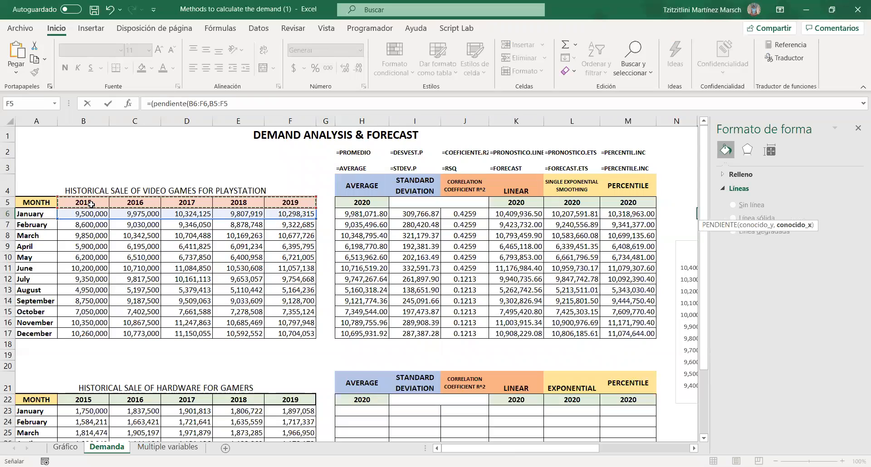
Multiply the slope by the year 2020 in K5 and add the INTERSECCION.EJE function to the formula.
{"action": "type", "text": ")*"}
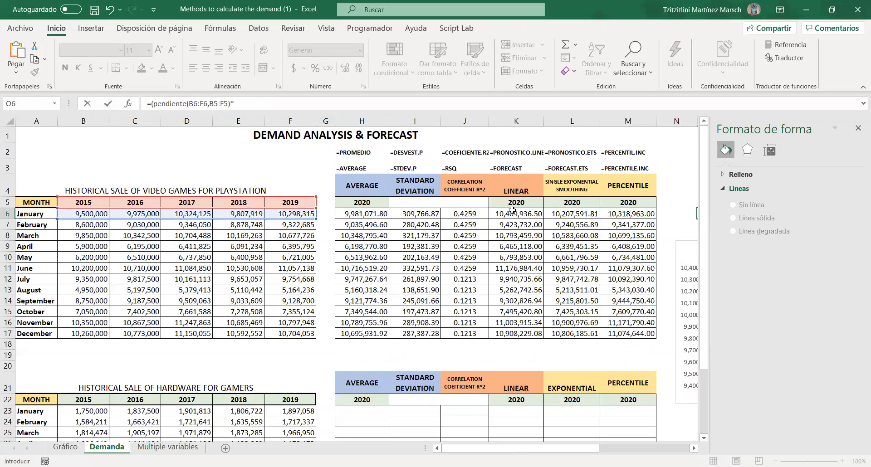
{"action": "left_click", "coordinate": [517, 204]}
{"action": "type", "text": "+"}
{"action": "left_click_drag", "start_coordinate": [584, 449], "coordinate": [644, 449]}
{"action": "left_click", "coordinate": [291, 99]}
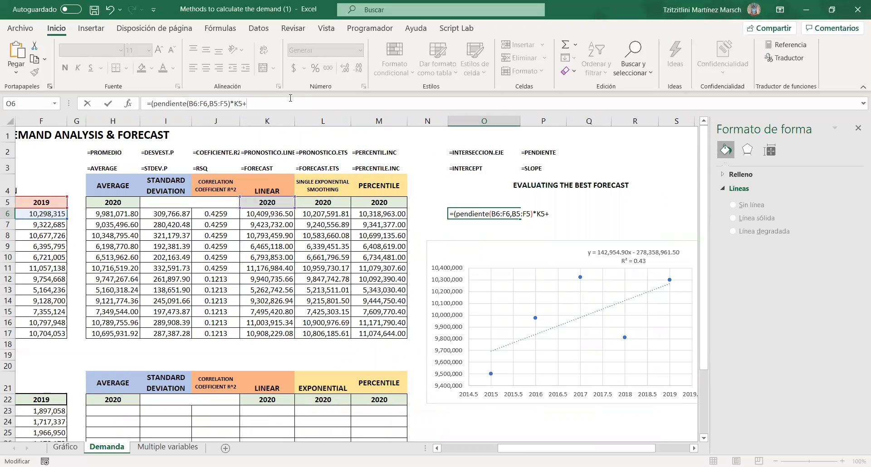
{"action": "type", "text": "inter"}
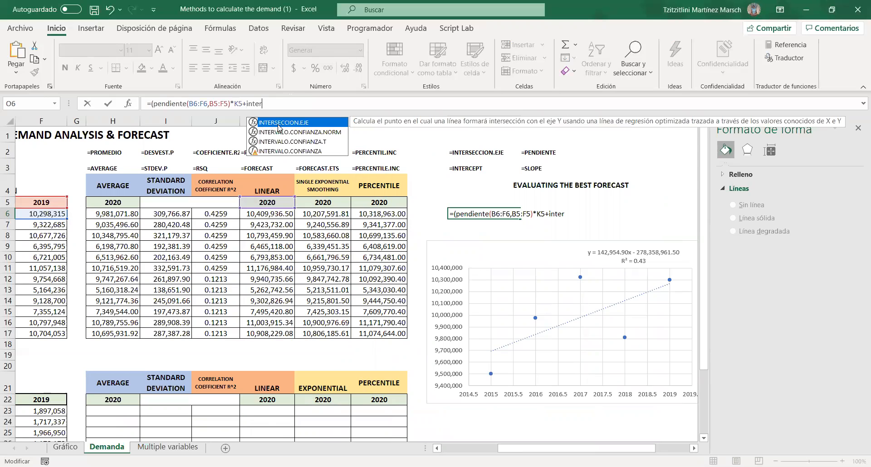
{"action": "key", "text": "Tab"}
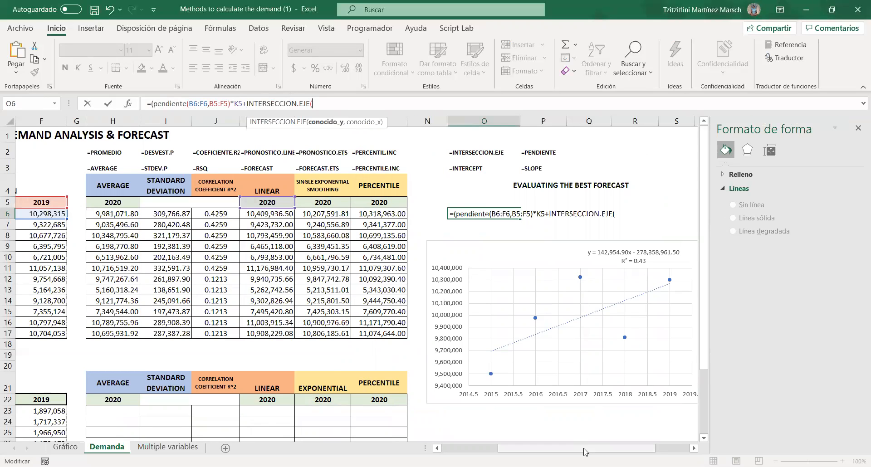
Complete INTERSECCION.EJE with B6:F6 and B5:F5, confirm the formula and accept the proposed parenthesis correction.
{"action": "left_click_drag", "start_coordinate": [585, 452], "coordinate": [530, 452]}
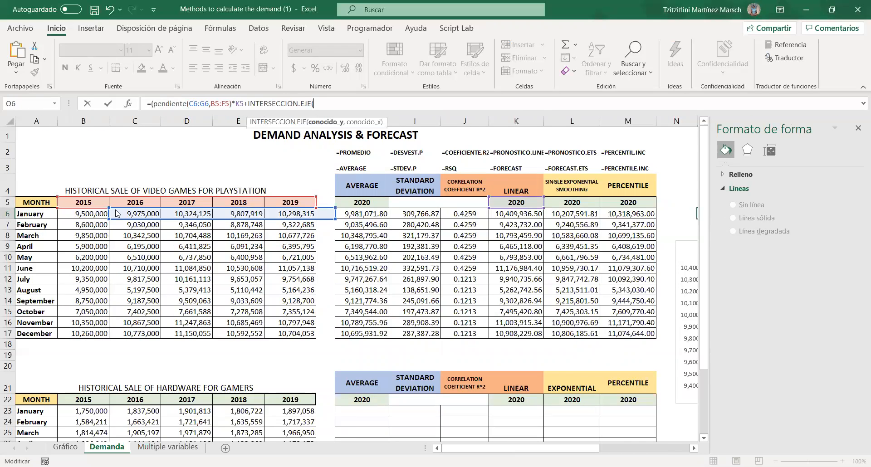
{"action": "left_click", "coordinate": [107, 213]}
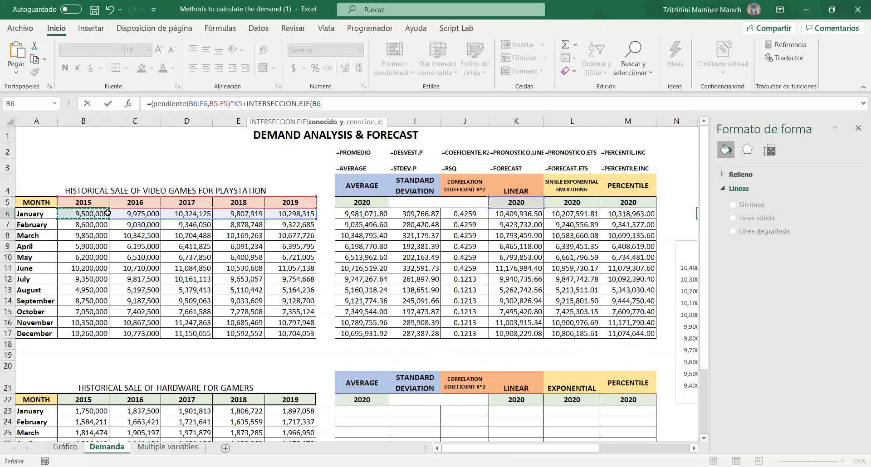
{"action": "left_click_drag", "start_coordinate": [108, 213], "coordinate": [299, 214]}
{"action": "type", "text": ","}
{"action": "left_click", "coordinate": [311, 203]}
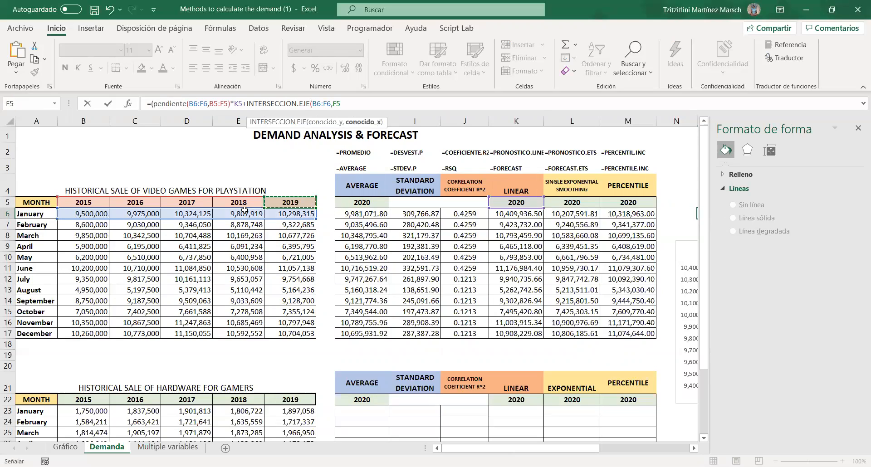
{"action": "left_click", "coordinate": [95, 202], "text": "shift"}
{"action": "key", "text": "Return"}
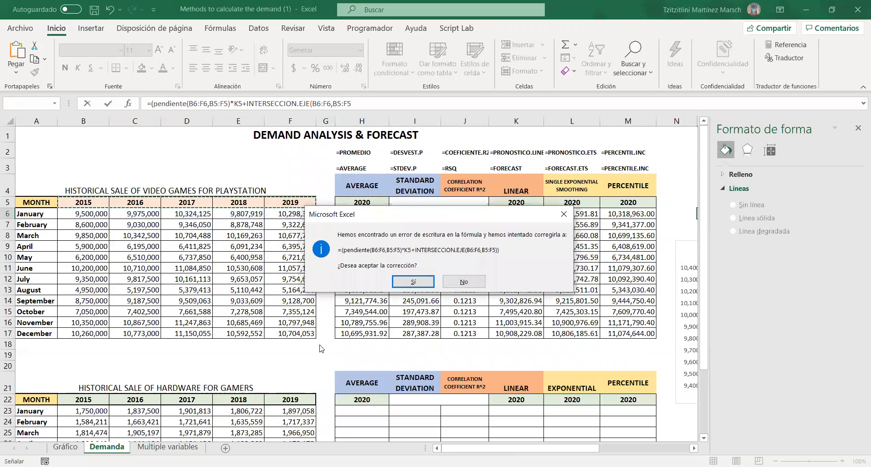
{"action": "left_click", "coordinate": [411, 281]}
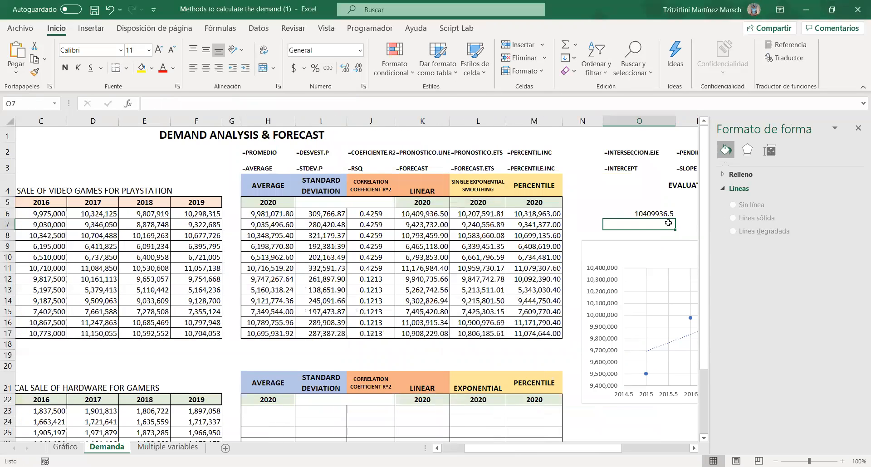
Compare the slope-and-intercept result in O6 with January's linear forecast in K6.
{"action": "left_click", "coordinate": [649, 217]}
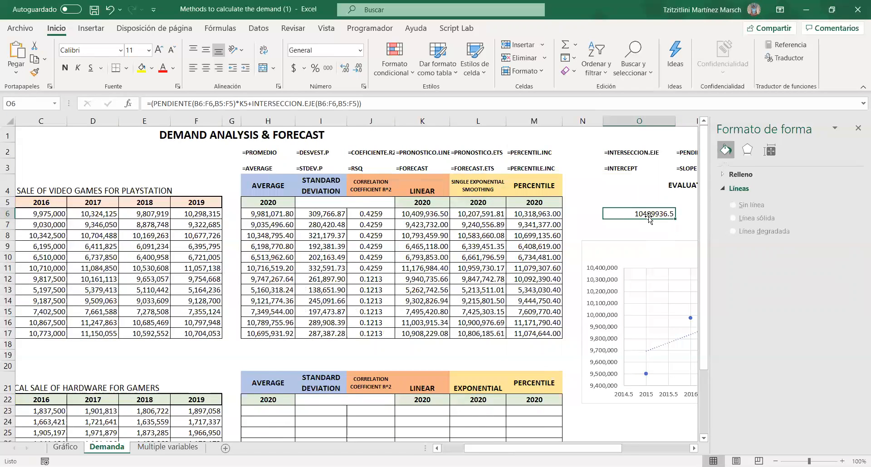
{"action": "scroll", "coordinate": [649, 217], "scroll_direction": "right", "scroll_amount": 2}
{"action": "left_click", "coordinate": [649, 217]}
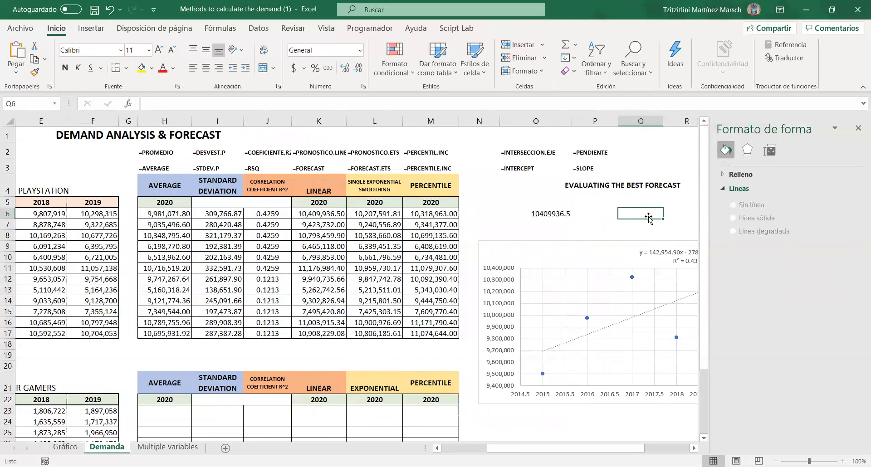
{"action": "left_click", "coordinate": [551, 218]}
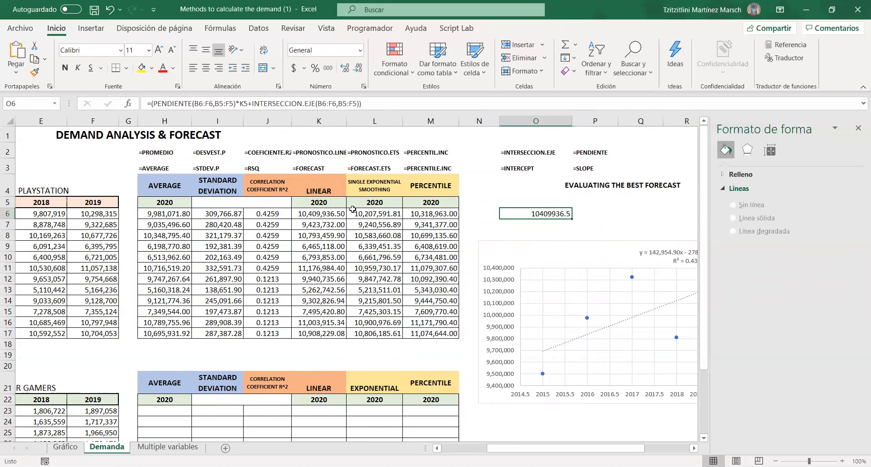
{"action": "left_click", "coordinate": [301, 218]}
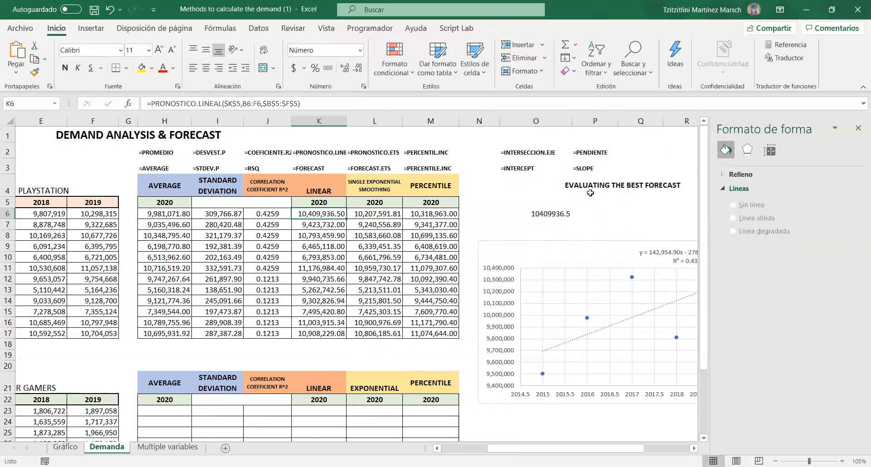
Clear the check formula from O6 and move the scatter chart back up beneath the heading.
{"action": "left_click", "coordinate": [571, 218]}
{"action": "key", "text": "Delete"}
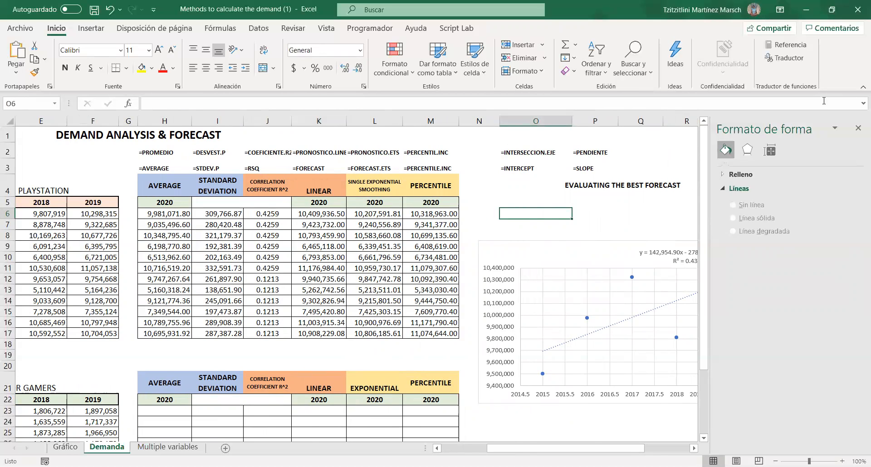
{"action": "left_click", "coordinate": [858, 128]}
{"action": "left_click_drag", "start_coordinate": [610, 252], "coordinate": [606, 212]}
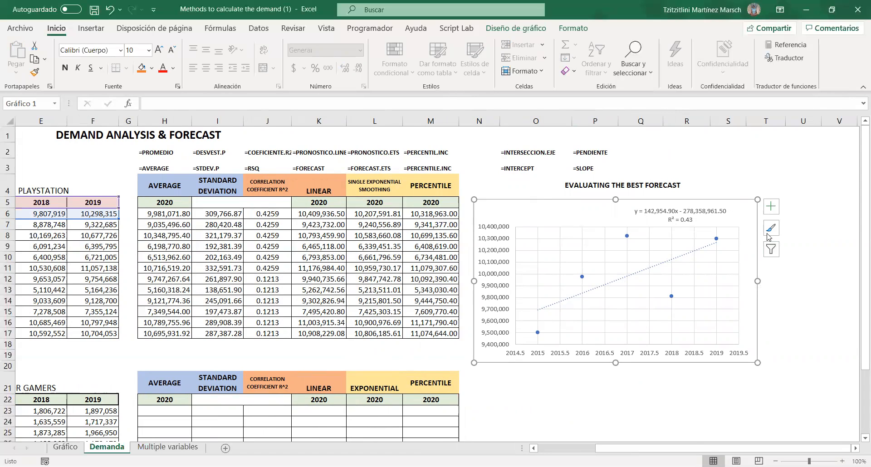
Change the chart's trendline type to Exponential and move the chart so it is fully visible beside the format options.
{"action": "right_click", "coordinate": [726, 221]}
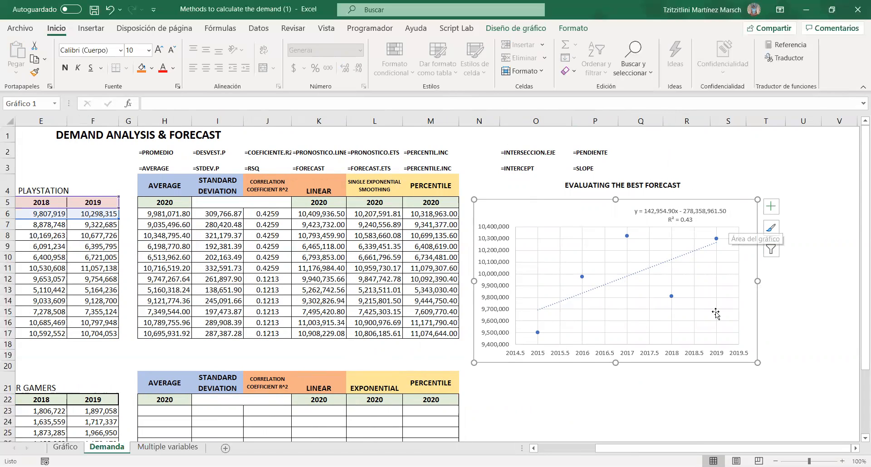
{"action": "left_click", "coordinate": [687, 382]}
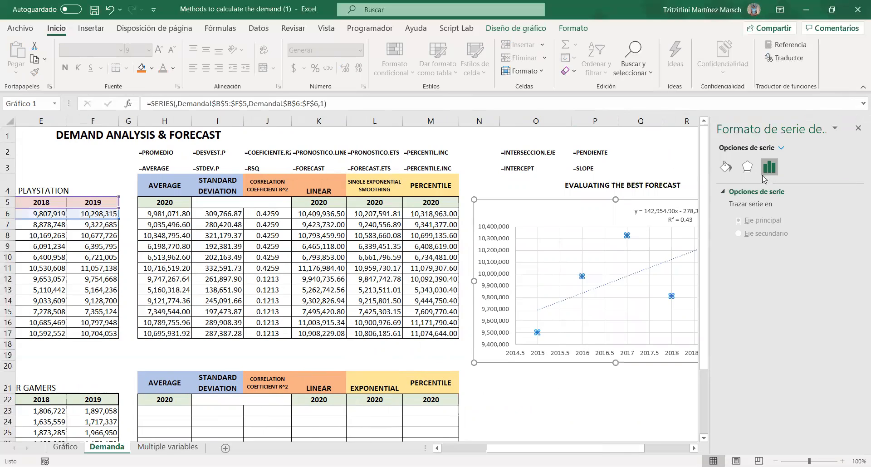
{"action": "left_click", "coordinate": [653, 266]}
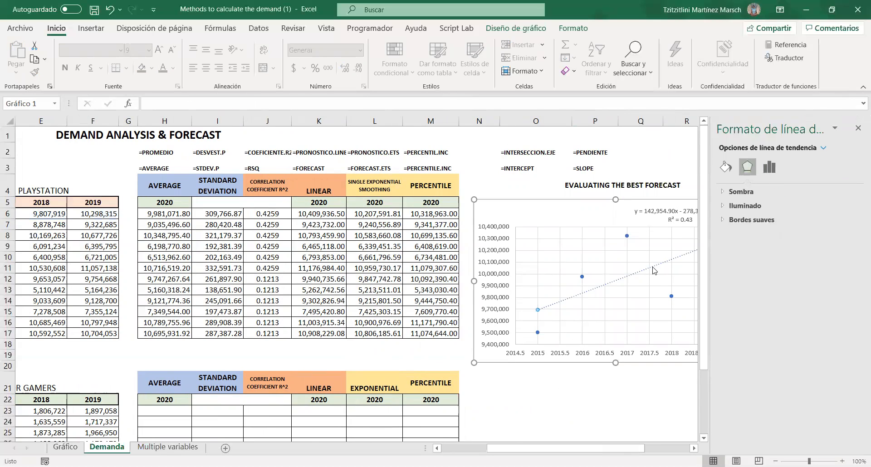
{"action": "left_click", "coordinate": [769, 167]}
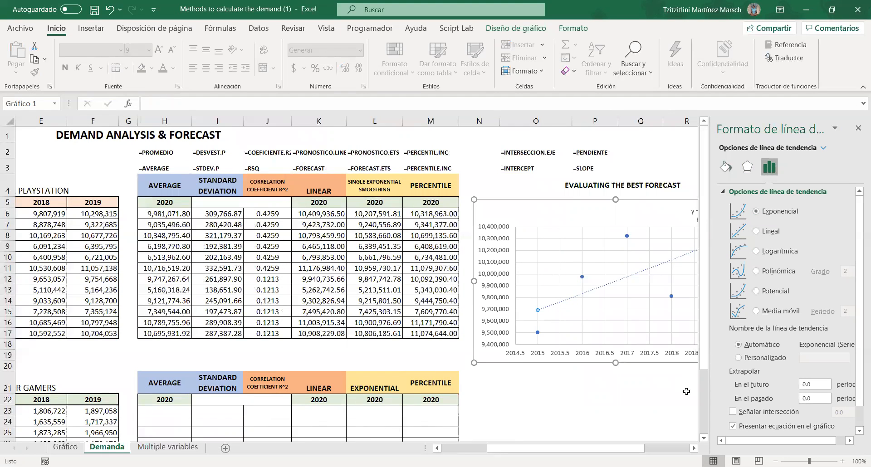
{"action": "left_click_drag", "start_coordinate": [637, 208], "coordinate": [543, 196]}
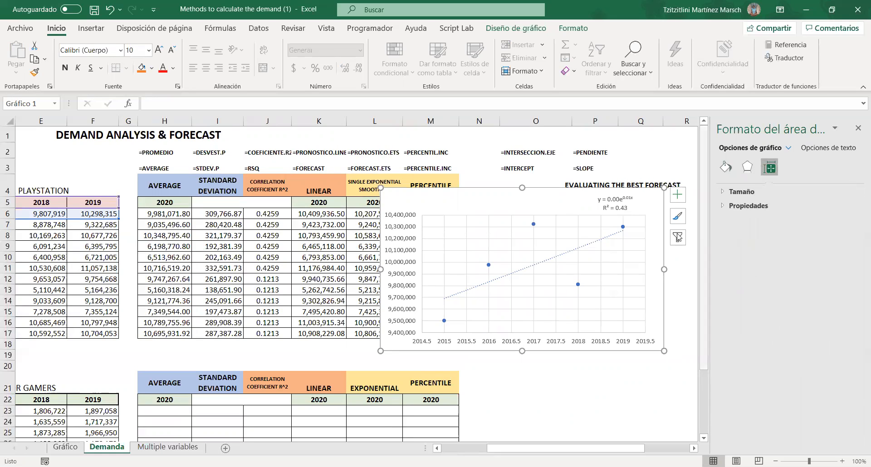
Extend the exponential trendline 2 periods into the future and increase the forward forecast to 6 periods.
{"action": "left_click", "coordinate": [618, 233]}
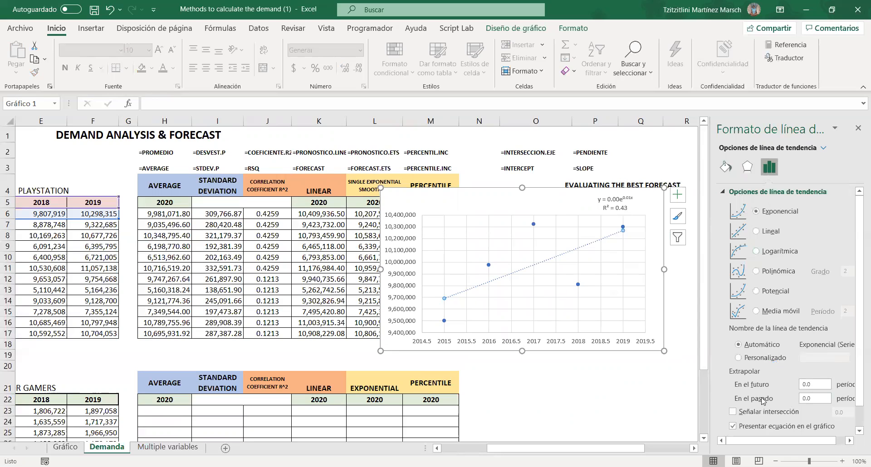
{"action": "left_click", "coordinate": [812, 386]}
{"action": "type", "text": "2"}
{"action": "key", "text": "Tab"}
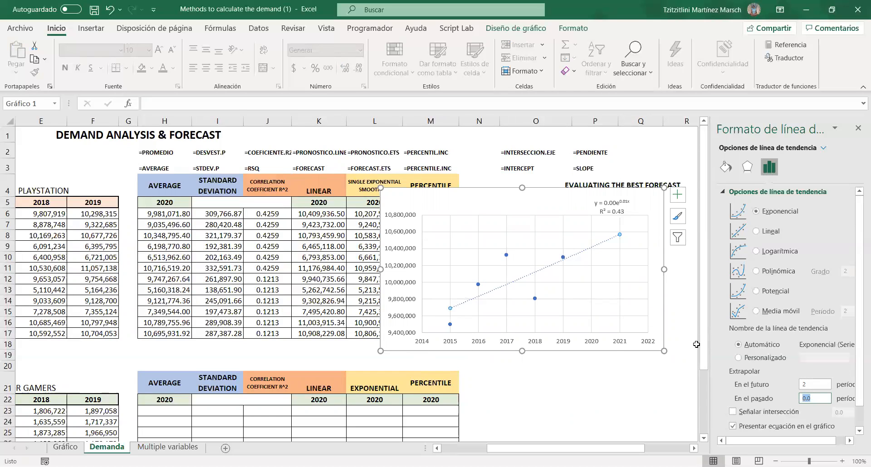
{"action": "left_click", "coordinate": [821, 386]}
{"action": "type", "text": "6"}
{"action": "key", "text": "Return"}
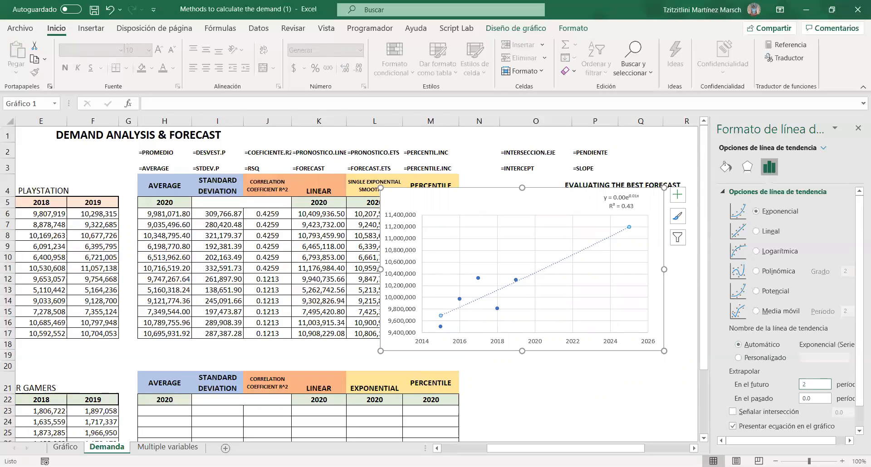
Reset the forward forecast to 0 and change the trendline to a polynomial of order 3.
{"action": "left_click", "coordinate": [756, 272]}
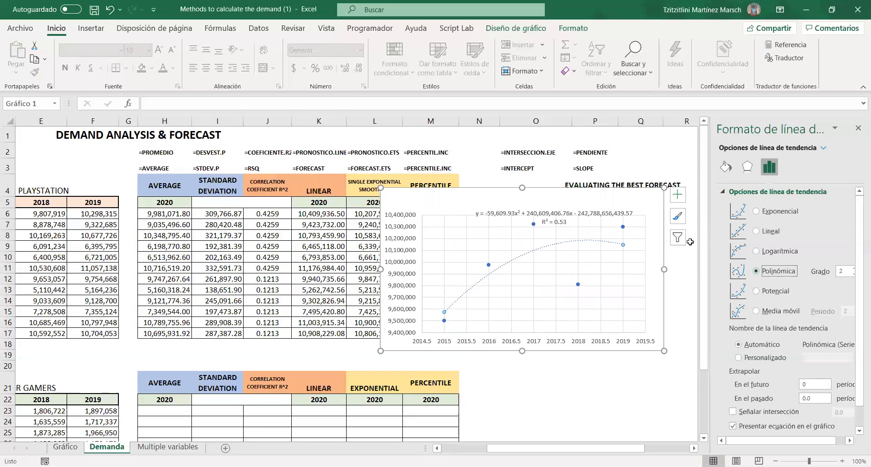
{"action": "left_click", "coordinate": [834, 272]}
{"action": "type", "text": "3"}
{"action": "key", "text": "Tab"}
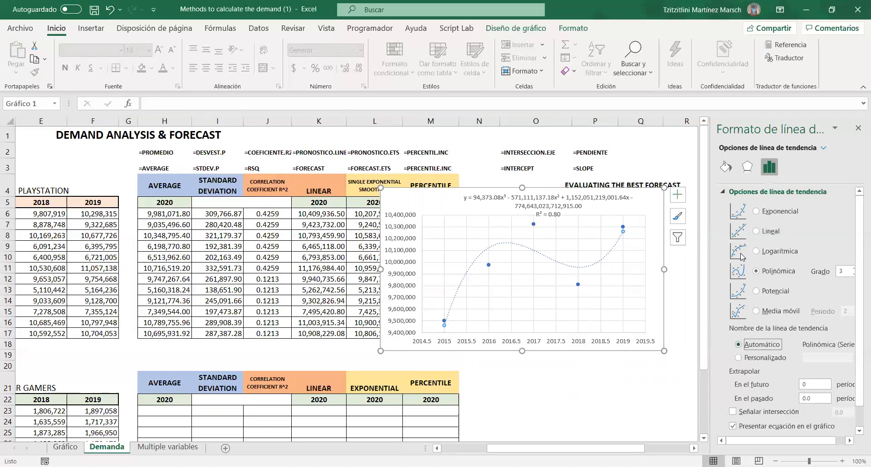
Extend the third-order polynomial trendline 2 periods into the future.
{"action": "double_click", "coordinate": [811, 383]}
{"action": "type", "text": "2"}
{"action": "key", "text": "Tab"}
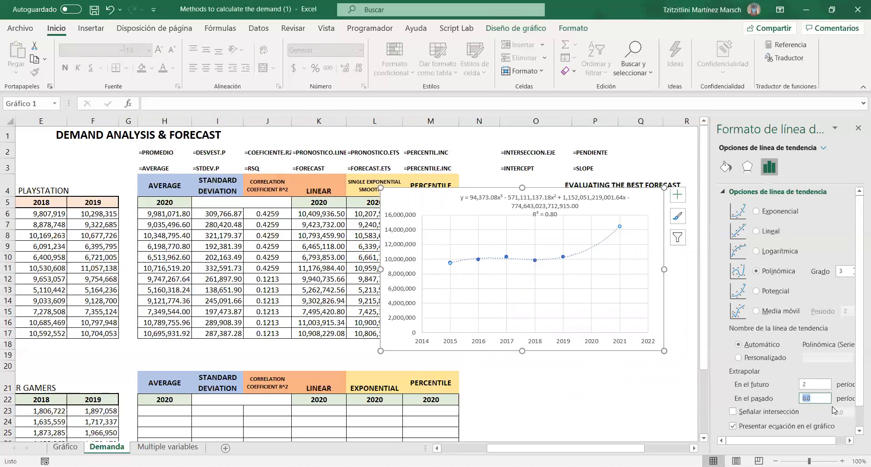
Reset the polynomial trendline's forward forecast to 0, close the format options, and move the chart beneath the EVALUATING THE BEST FORECAST heading.
{"action": "left_click_drag", "start_coordinate": [819, 384], "coordinate": [757, 375]}
{"action": "type", "text": "0"}
{"action": "key", "text": "Tab"}
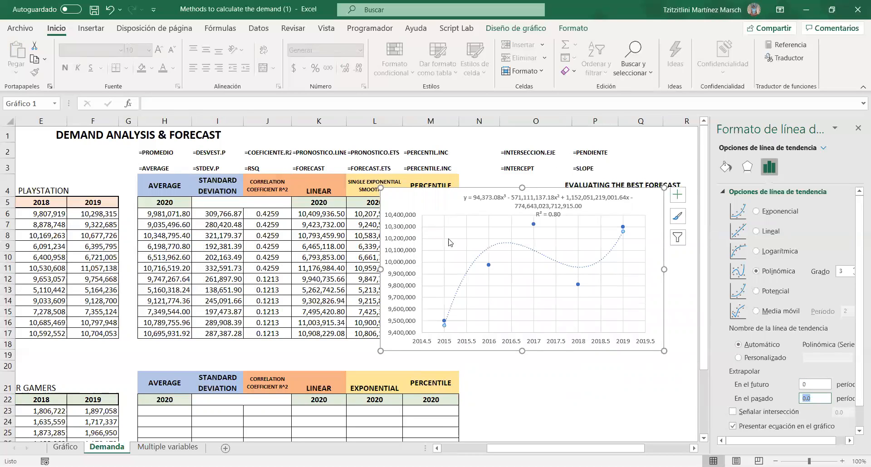
{"action": "left_click", "coordinate": [857, 128]}
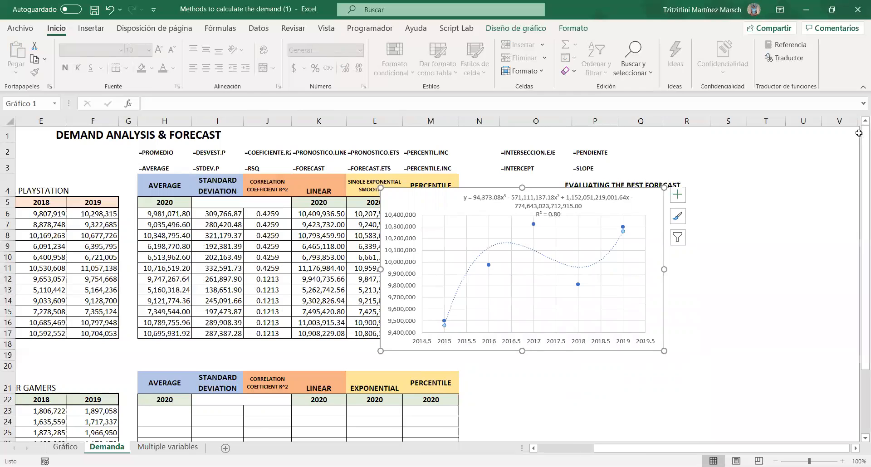
{"action": "left_click_drag", "start_coordinate": [644, 205], "coordinate": [778, 211]}
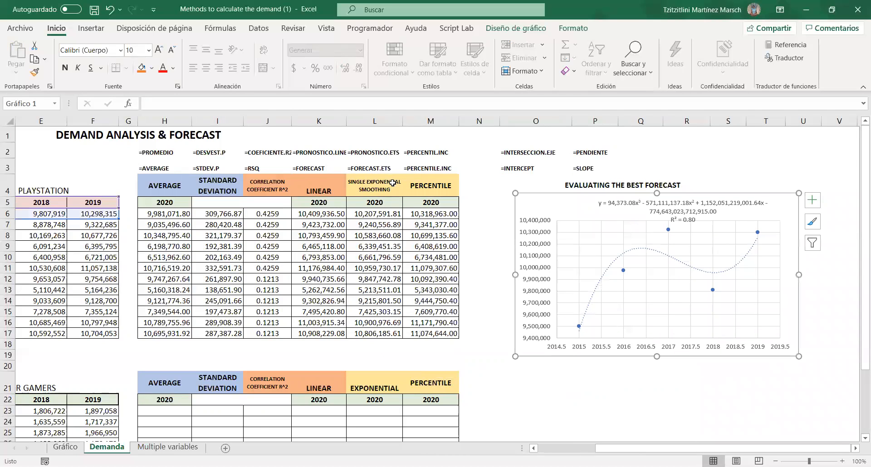
Total the percentile forecasts in cell M18 with a sum of M5:M17.
{"action": "left_click", "coordinate": [430, 345]}
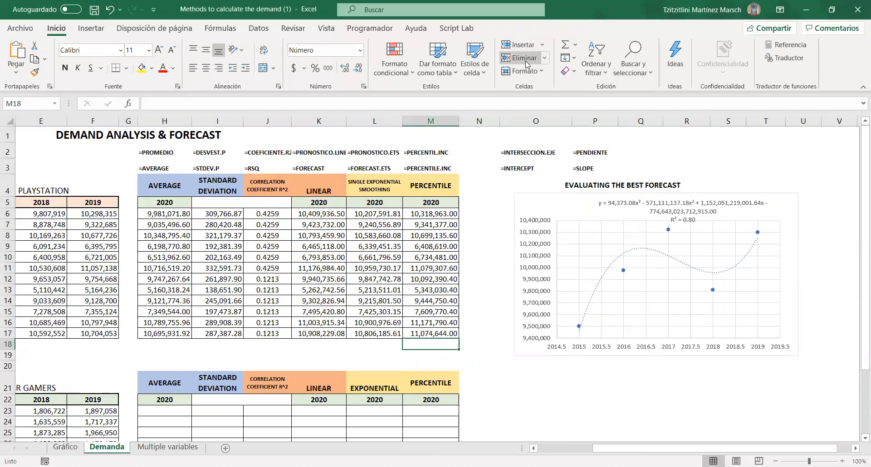
{"action": "left_click", "coordinate": [567, 46]}
{"action": "key", "text": "Escape"}
{"action": "left_click", "coordinate": [444, 343]}
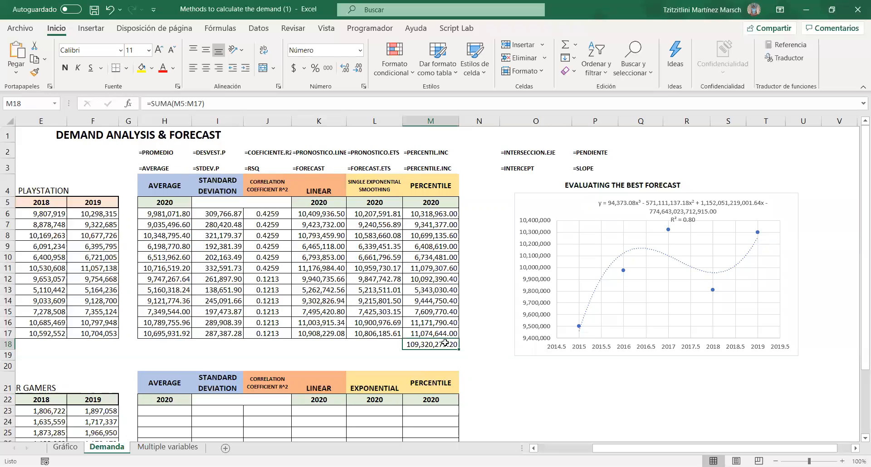
{"action": "key", "text": "Return"}
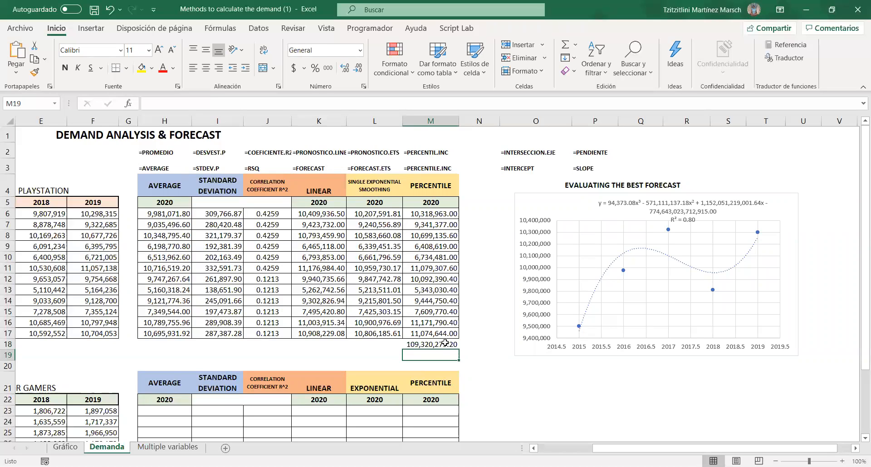
Calculate the 0.95 inclusive percentile of M6:M17 in cell M19 with PERCENTIL.INC and highlight the cell yellow.
{"action": "type", "text": "="}
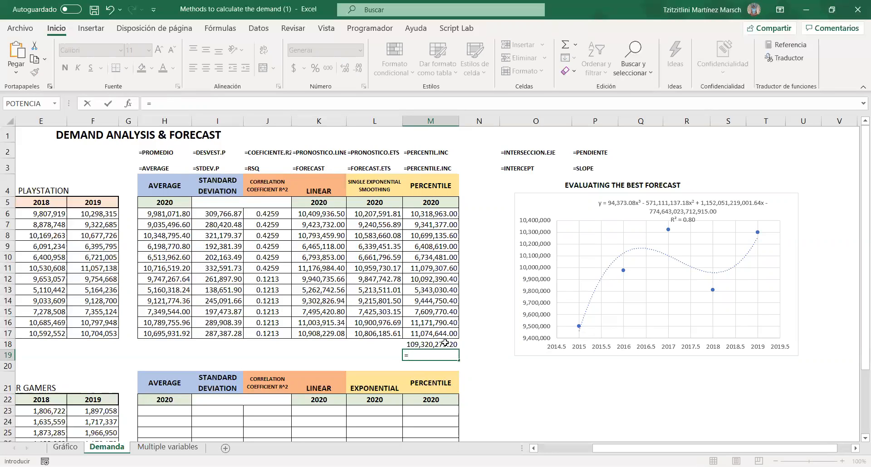
{"action": "type", "text": "per"}
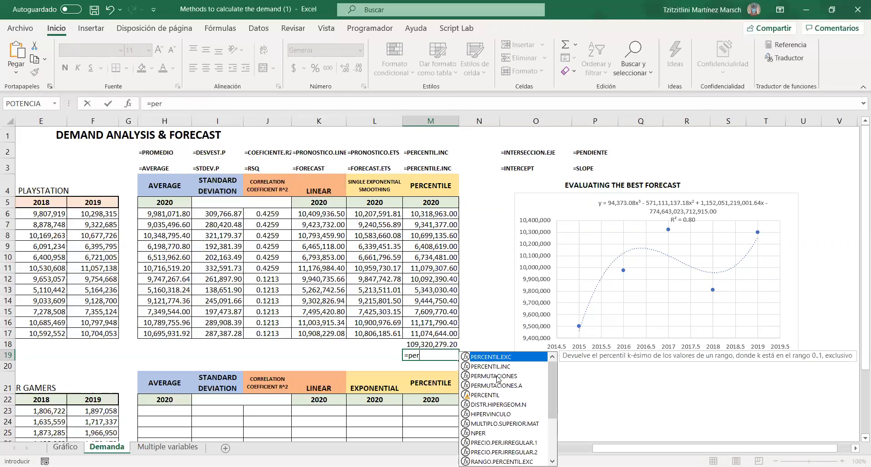
{"action": "left_click", "coordinate": [495, 366]}
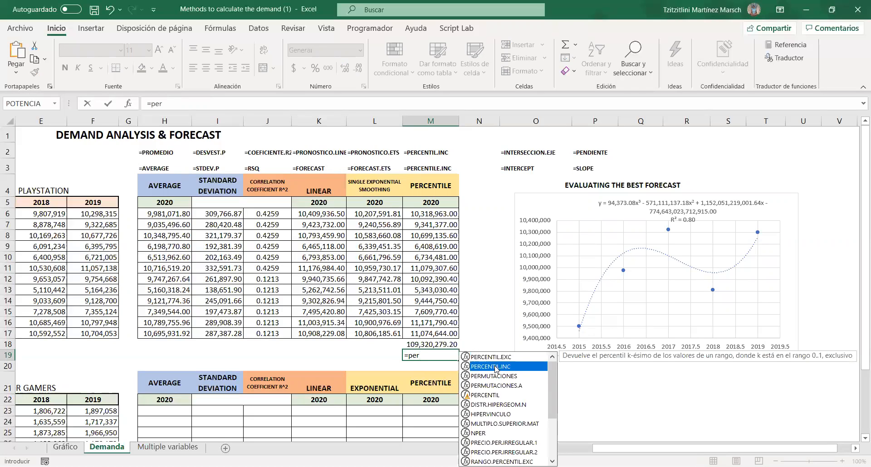
{"action": "double_click", "coordinate": [496, 366]}
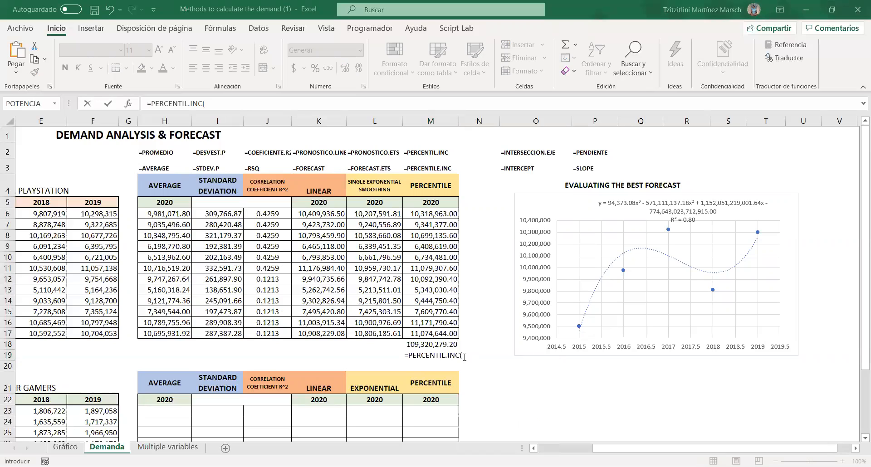
{"action": "left_click", "coordinate": [421, 333]}
{"action": "left_click_drag", "start_coordinate": [421, 333], "coordinate": [422, 213]}
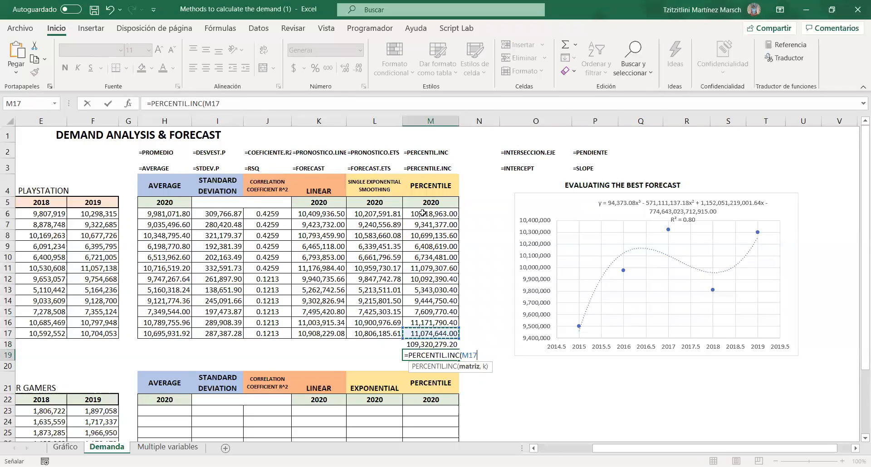
{"action": "type", "text": ",0.95"}
{"action": "key", "text": "Return"}
{"action": "left_click", "coordinate": [444, 357]}
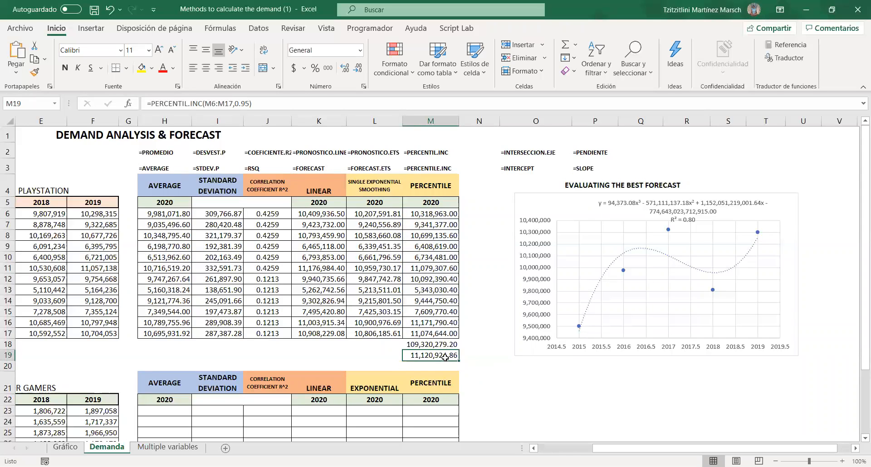
{"action": "left_click", "coordinate": [142, 68]}
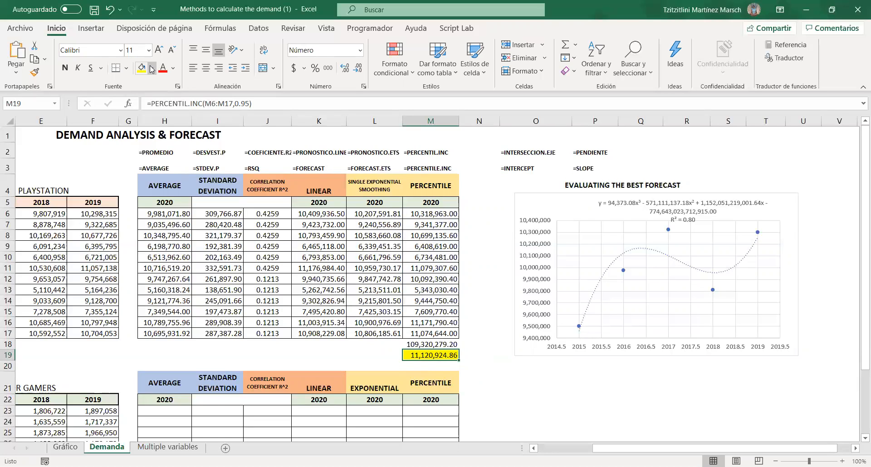
{"action": "left_click_drag", "start_coordinate": [442, 334], "coordinate": [438, 323]}
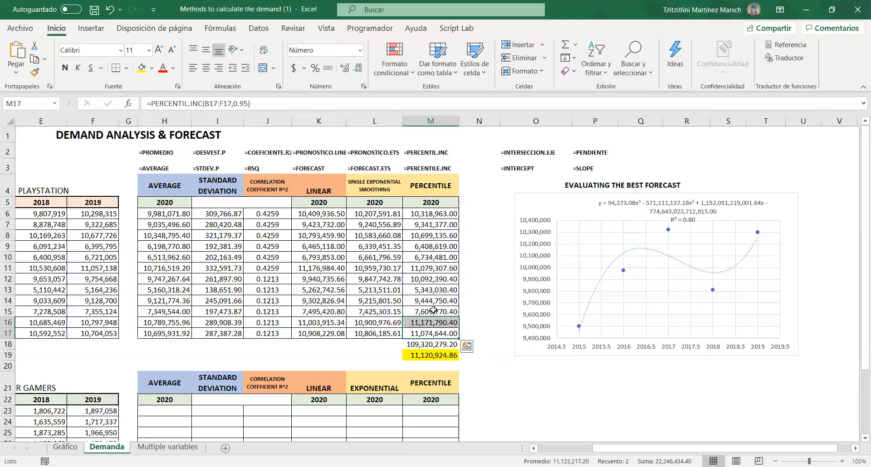
{"action": "left_click_drag", "start_coordinate": [433, 310], "coordinate": [431, 291]}
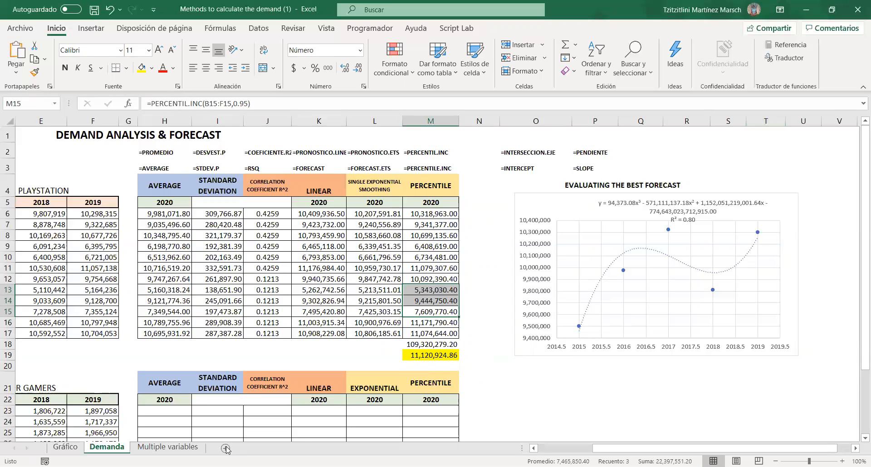
Open the Multiple variables sheet and examine the monthly Cost column against the A Made, B Made and C Made columns.
{"action": "left_click", "coordinate": [141, 449]}
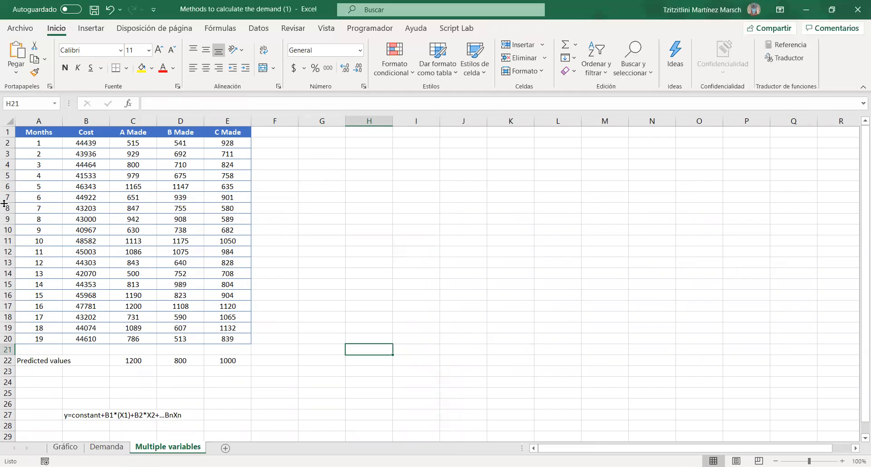
{"action": "left_click_drag", "start_coordinate": [83, 134], "coordinate": [79, 340]}
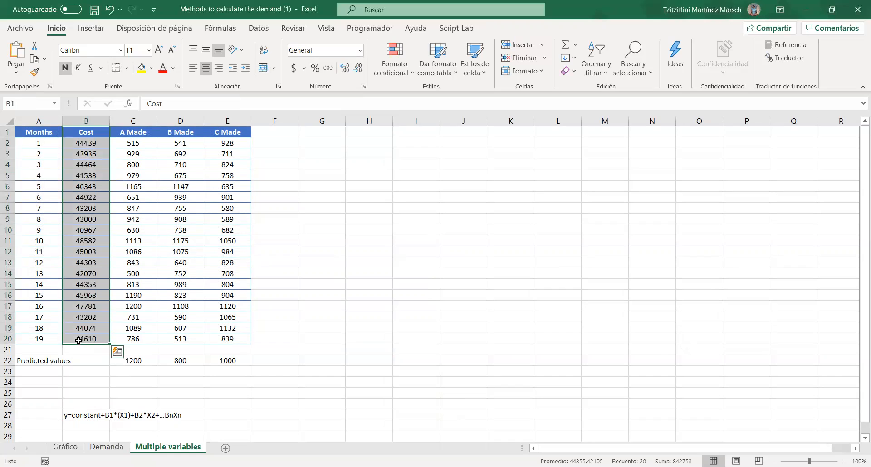
{"action": "left_click_drag", "start_coordinate": [133, 131], "coordinate": [234, 339]}
{"action": "left_click", "coordinate": [232, 339]}
{"action": "left_click_drag", "start_coordinate": [77, 340], "coordinate": [78, 132]}
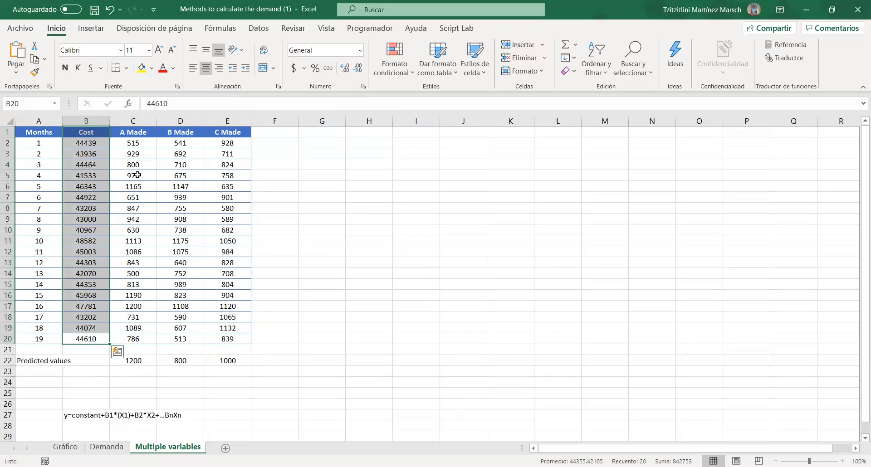
{"action": "left_click_drag", "start_coordinate": [134, 134], "coordinate": [213, 343]}
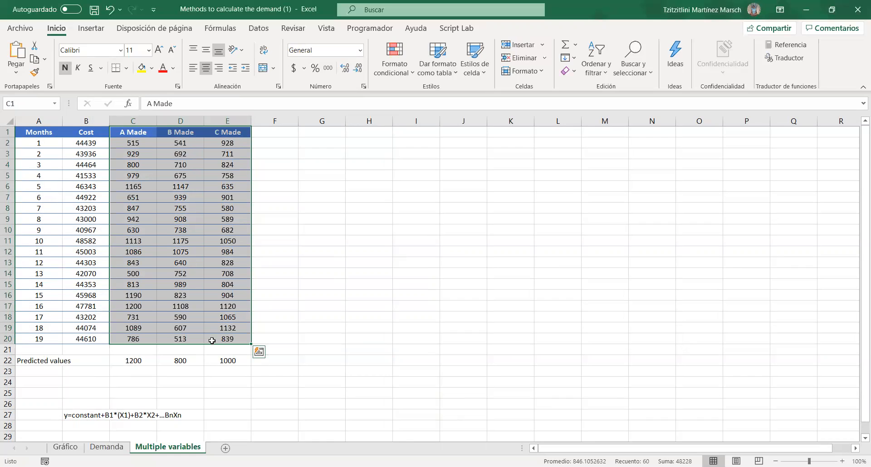
{"action": "left_click_drag", "start_coordinate": [75, 142], "coordinate": [70, 338]}
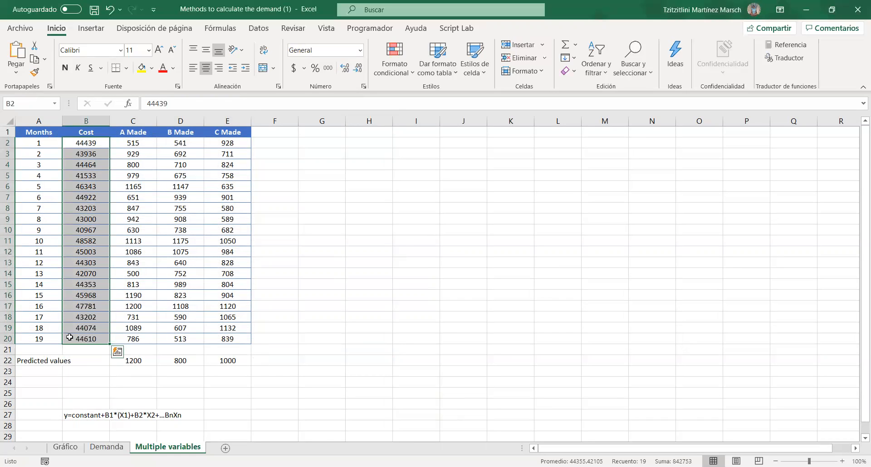
{"action": "left_click_drag", "start_coordinate": [25, 142], "coordinate": [204, 338]}
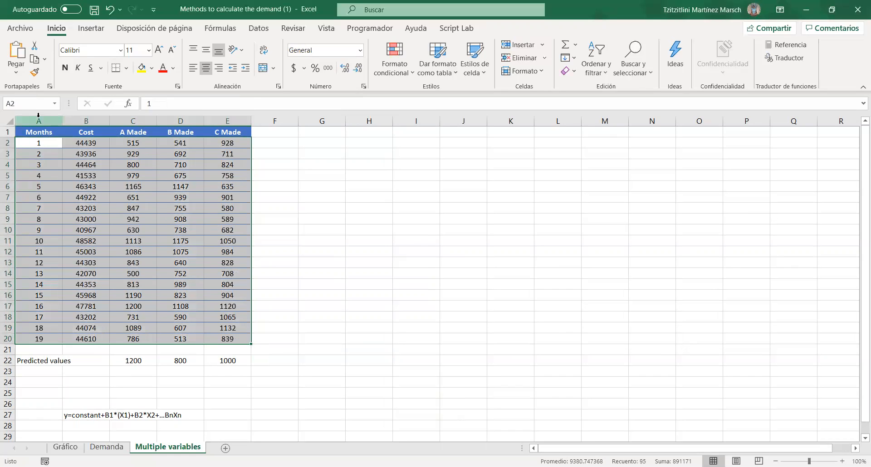
{"action": "left_click", "coordinate": [39, 165]}
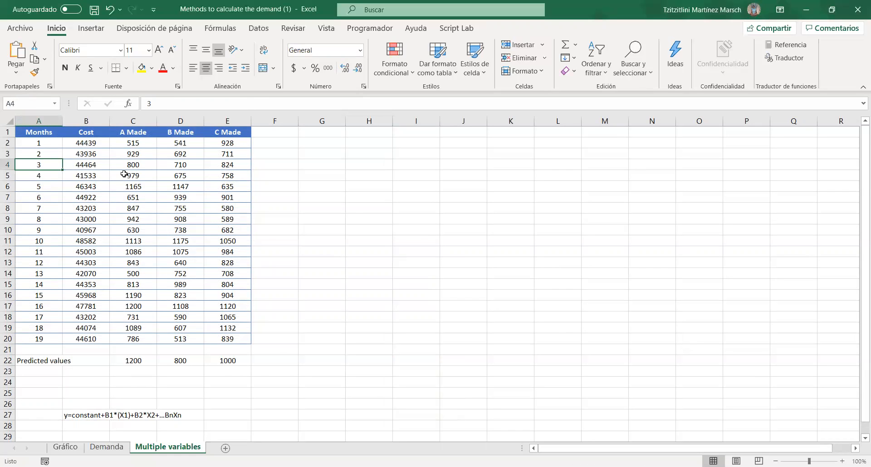
{"action": "left_click_drag", "start_coordinate": [141, 144], "coordinate": [239, 334]}
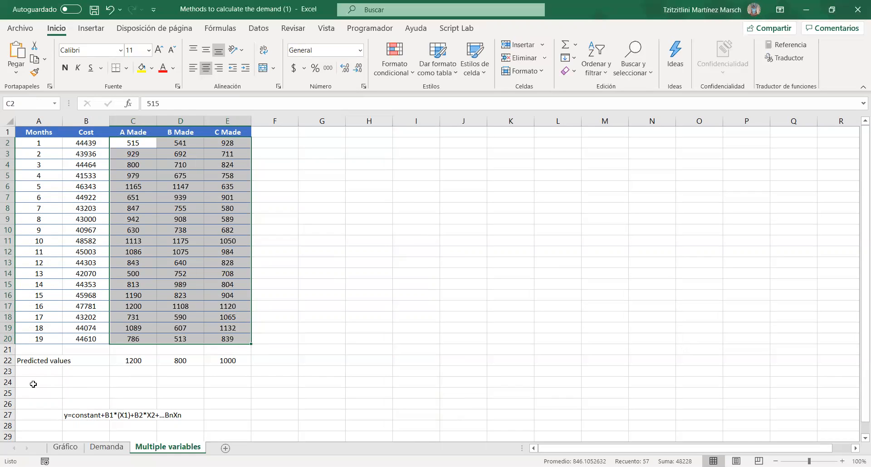
Review the A, B and C quantities in the Predicted values row.
{"action": "left_click", "coordinate": [134, 363]}
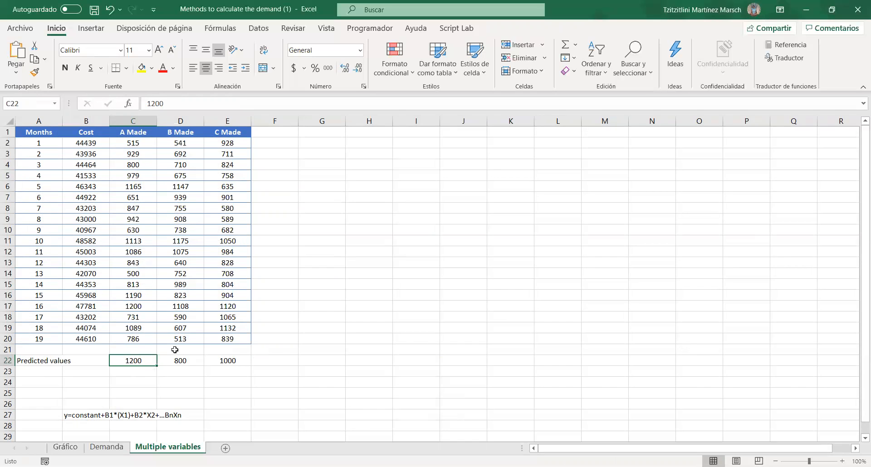
{"action": "left_click", "coordinate": [185, 364]}
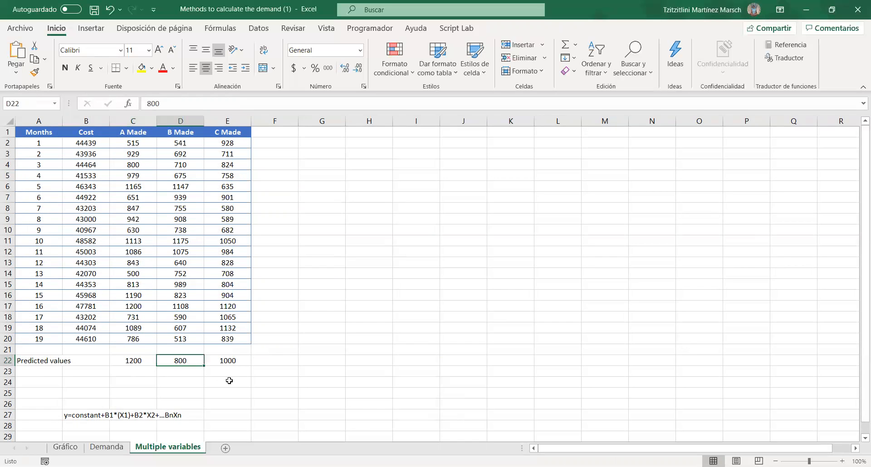
{"action": "left_click", "coordinate": [230, 357]}
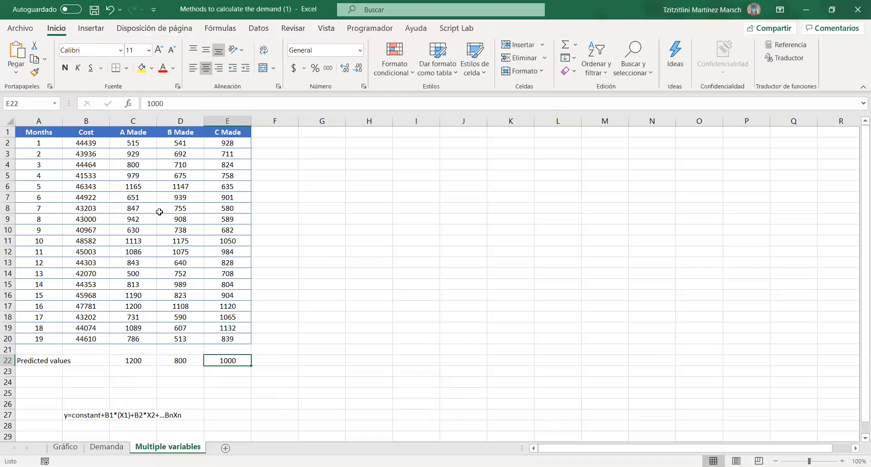
Start a Regression data analysis and set its Y input range to the Cost column including the header, B1:B20.
{"action": "left_click", "coordinate": [264, 30]}
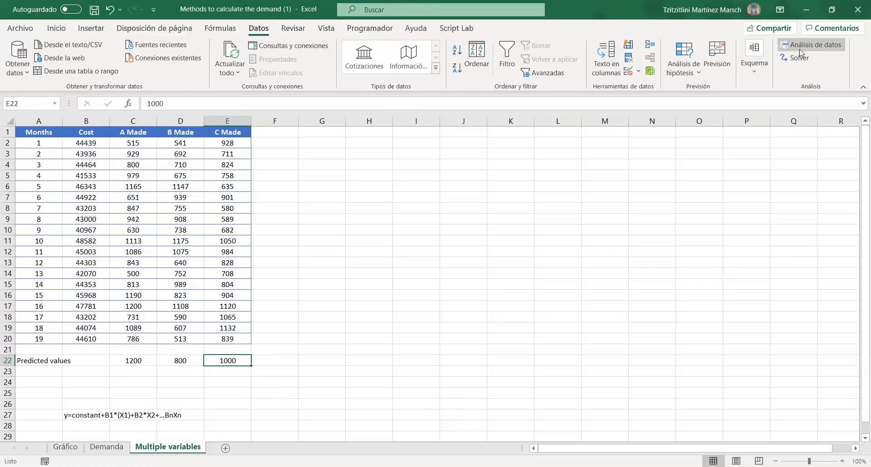
{"action": "left_click", "coordinate": [811, 45]}
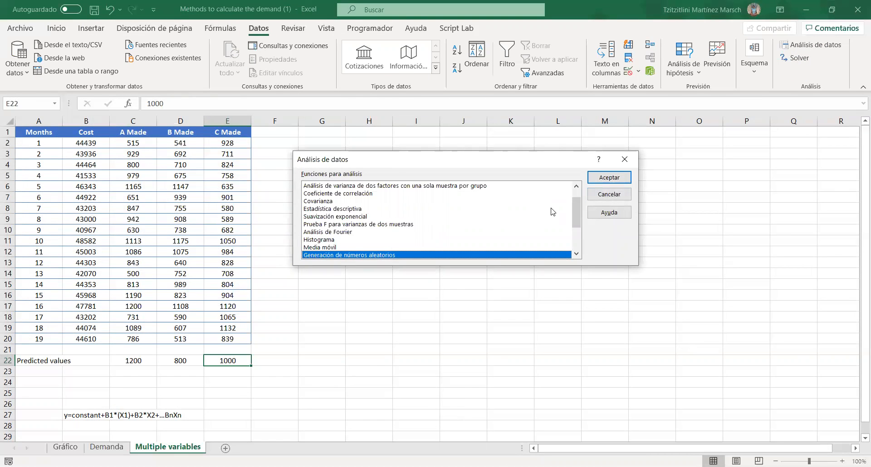
{"action": "left_click_drag", "start_coordinate": [580, 211], "coordinate": [580, 227]}
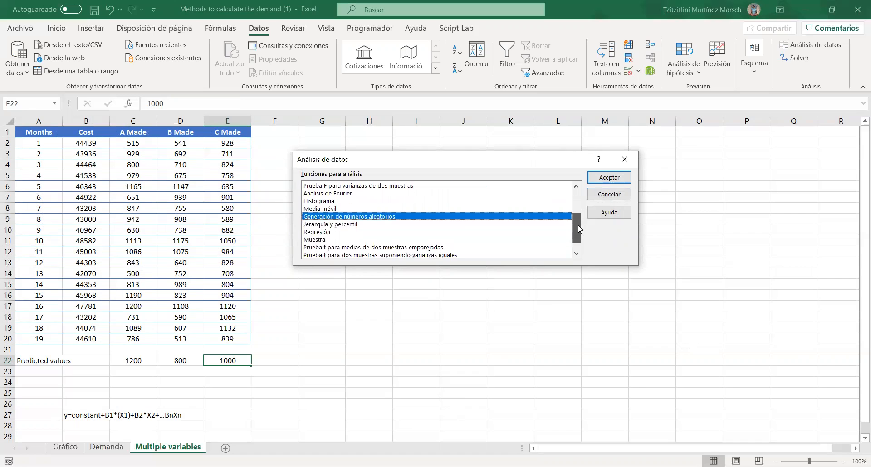
{"action": "left_click", "coordinate": [320, 232]}
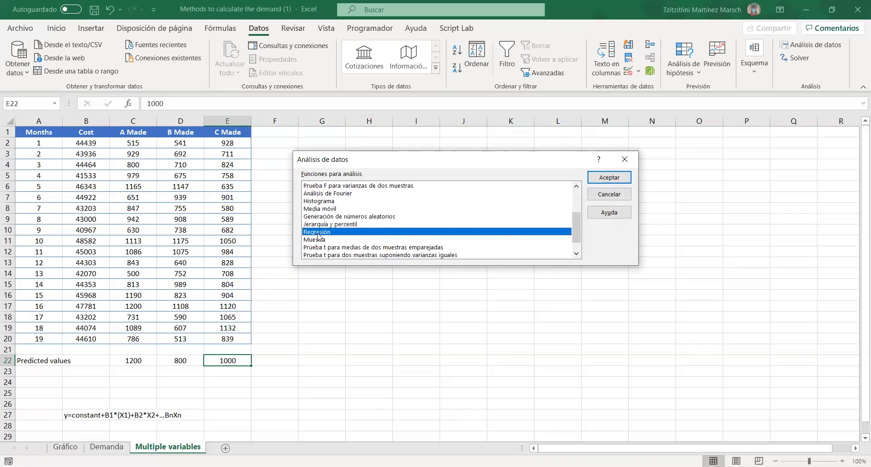
{"action": "left_click", "coordinate": [603, 177]}
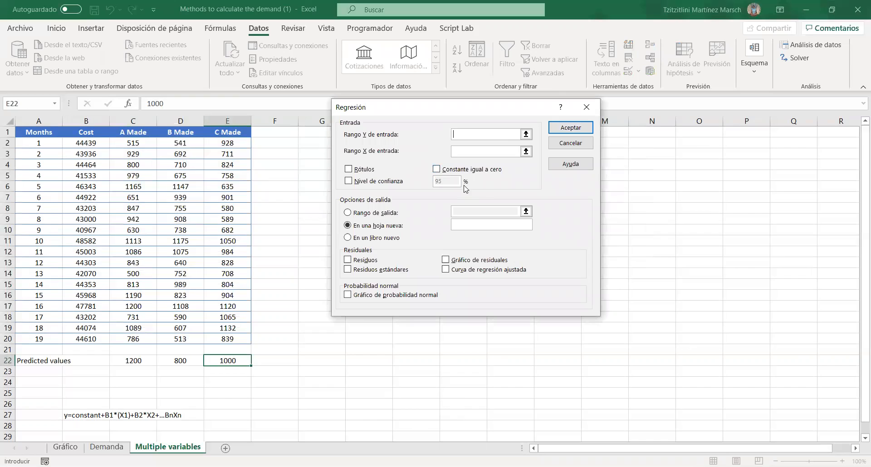
{"action": "left_click", "coordinate": [71, 131]}
{"action": "left_click_drag", "start_coordinate": [71, 132], "coordinate": [86, 339]}
Set the regression's X input range to C1:E20, covering A Made, B Made and C Made, and mark the ranges as having labels.
{"action": "left_click", "coordinate": [490, 151]}
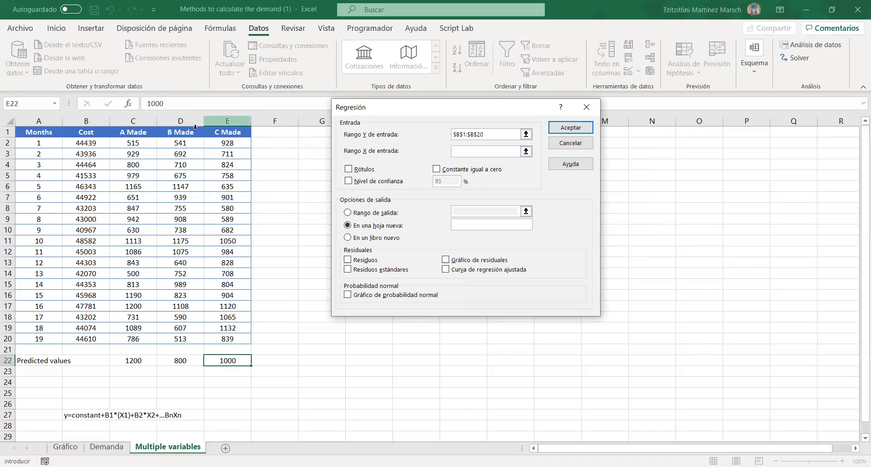
{"action": "left_click", "coordinate": [134, 132]}
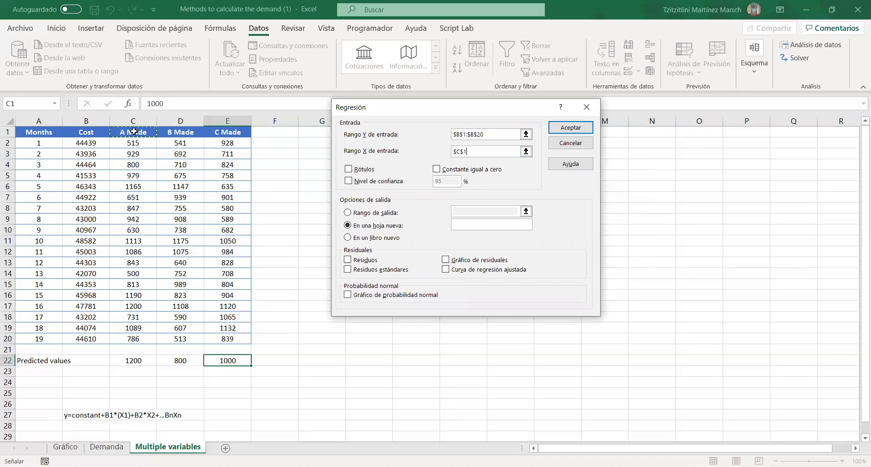
{"action": "left_click_drag", "start_coordinate": [134, 132], "coordinate": [227, 339]}
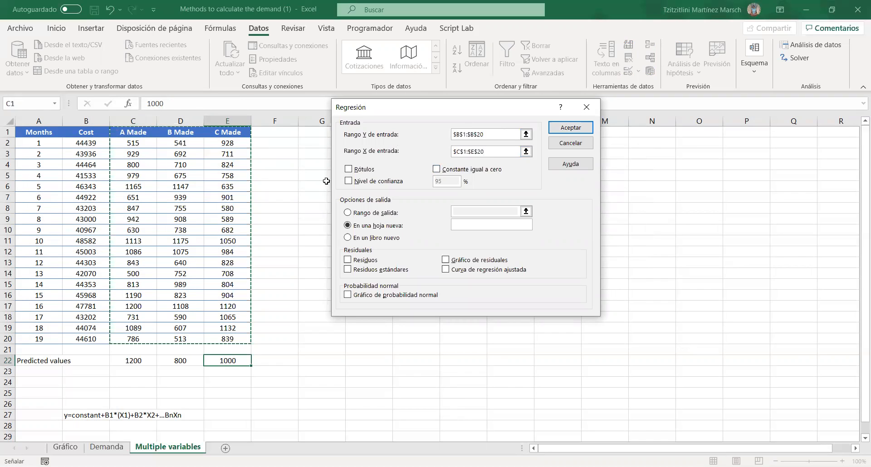
{"action": "left_click", "coordinate": [357, 170]}
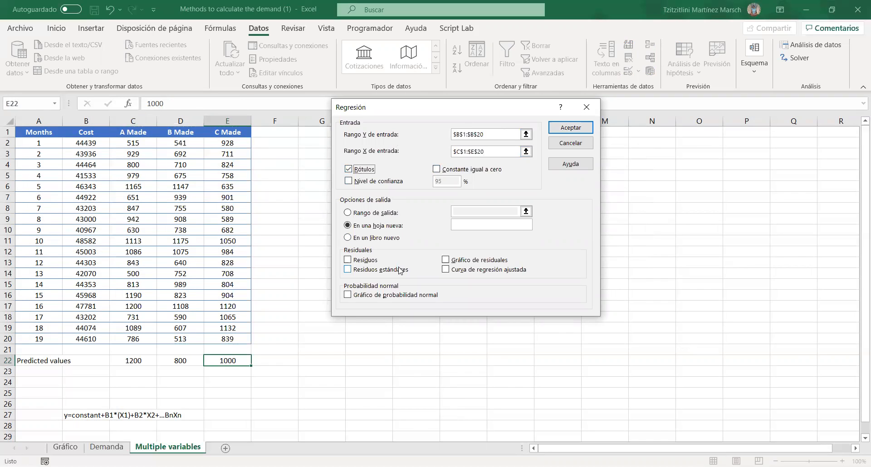
Send the regression output to cell G2 of the current sheet and run the analysis.
{"action": "left_click", "coordinate": [348, 213]}
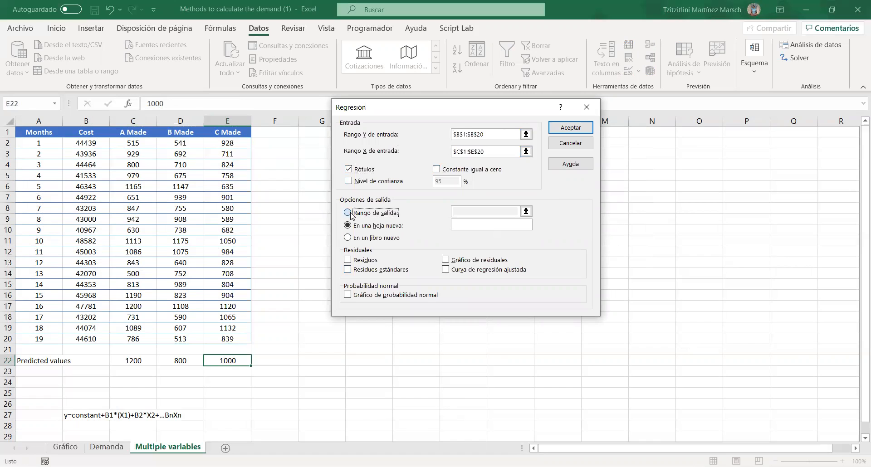
{"action": "left_click", "coordinate": [467, 209]}
{"action": "left_click", "coordinate": [308, 143]}
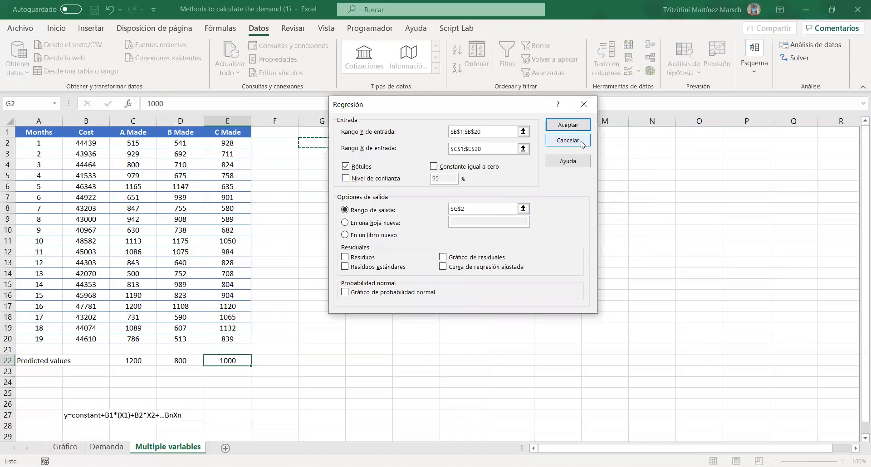
{"action": "left_click", "coordinate": [568, 124]}
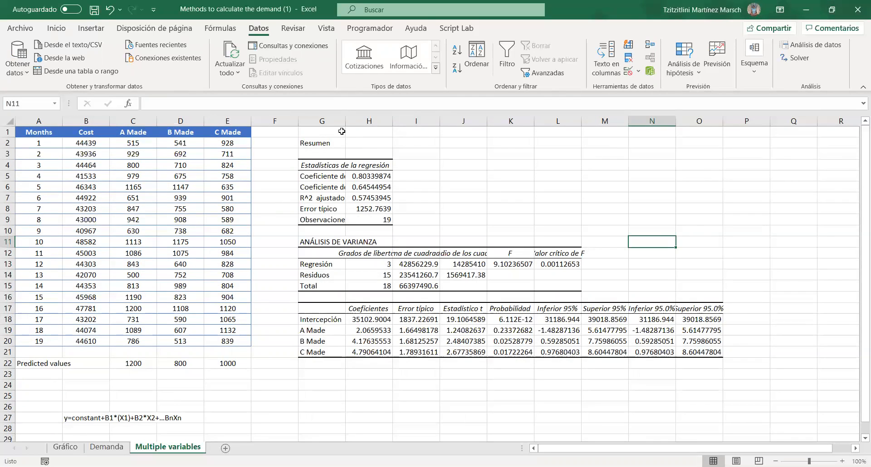
Check the intercept and coefficients of the regression output, and fill its Probabilidad column, K17:K21, with yellow.
{"action": "left_click", "coordinate": [367, 320]}
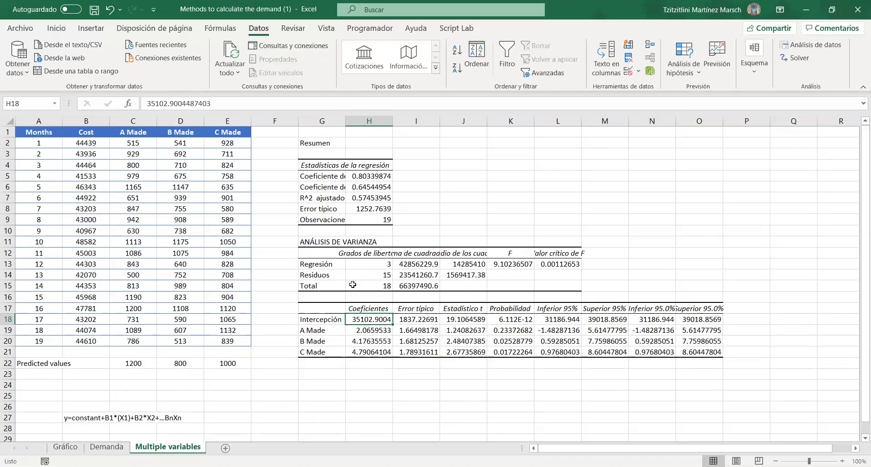
{"action": "left_click_drag", "start_coordinate": [383, 330], "coordinate": [385, 353]}
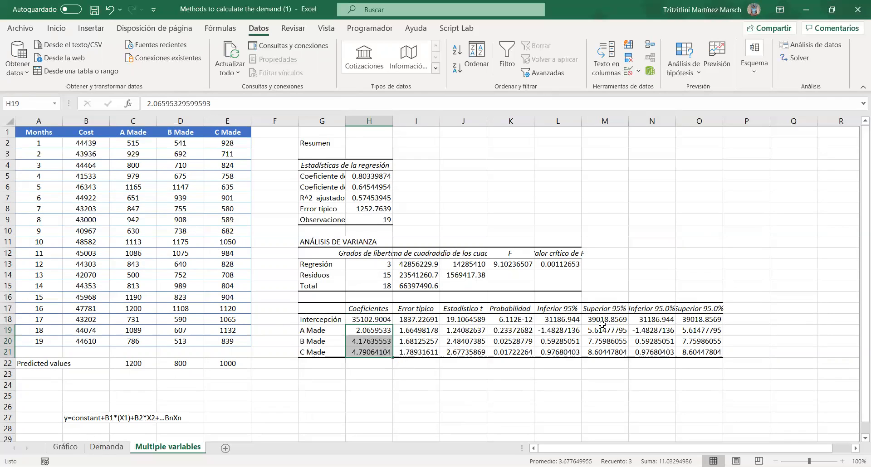
{"action": "left_click_drag", "start_coordinate": [510, 309], "coordinate": [515, 353]}
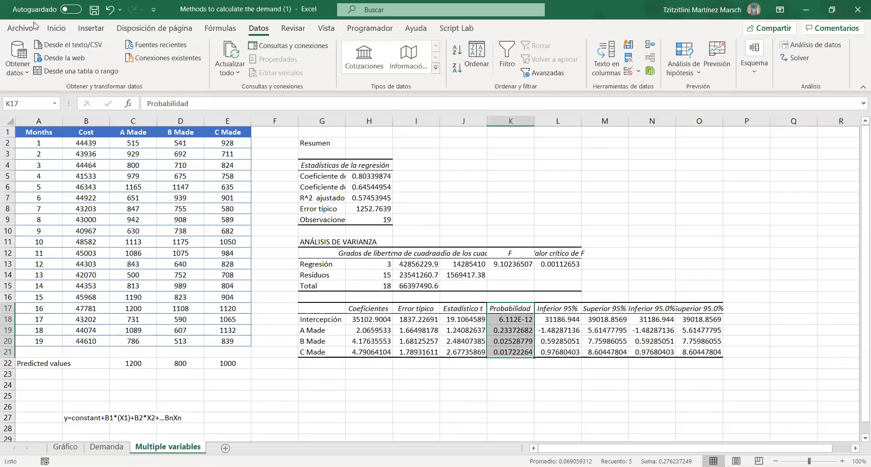
{"action": "left_click", "coordinate": [55, 29]}
{"action": "left_click", "coordinate": [141, 68]}
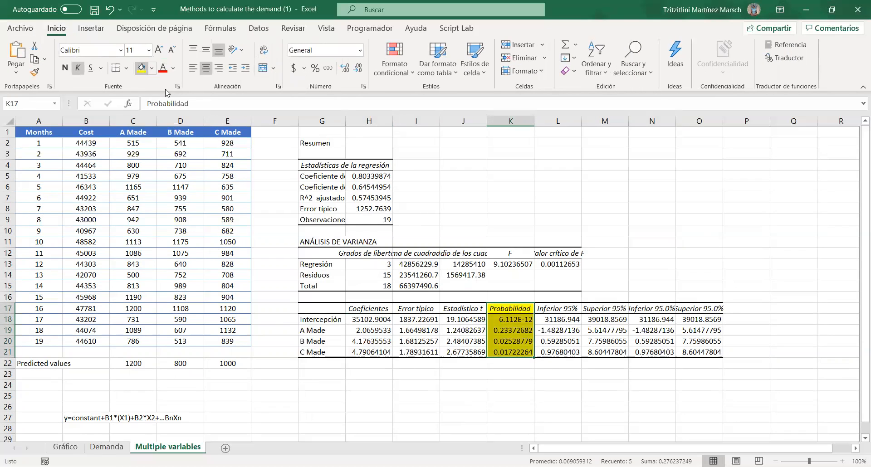
Examine the probability values of A Made, B Made and C Made to judge which variables are significant.
{"action": "left_click", "coordinate": [511, 334]}
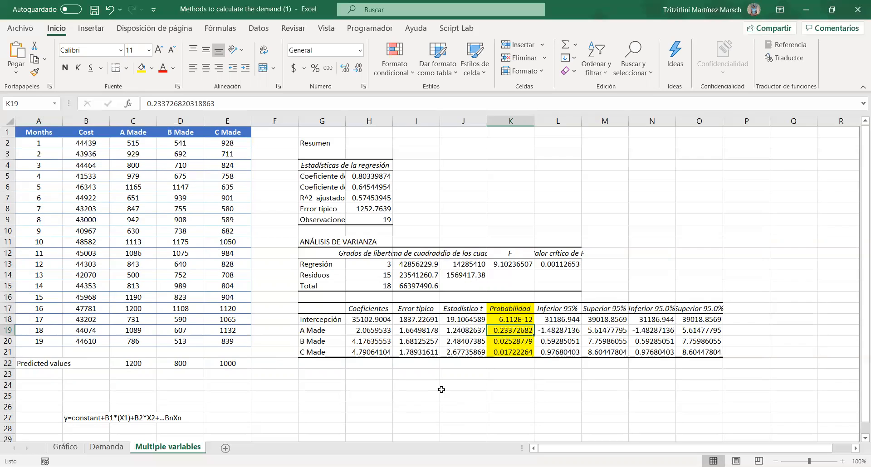
{"action": "left_click", "coordinate": [515, 345]}
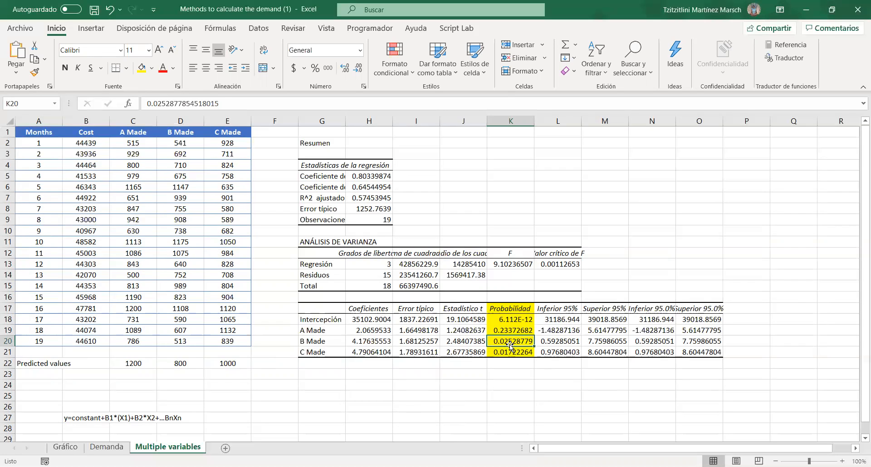
{"action": "left_click", "coordinate": [507, 352]}
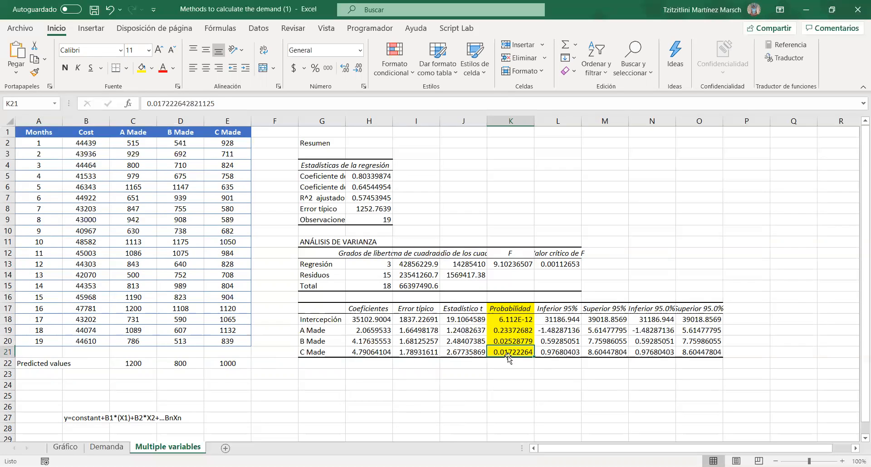
{"action": "left_click_drag", "start_coordinate": [504, 341], "coordinate": [509, 352]}
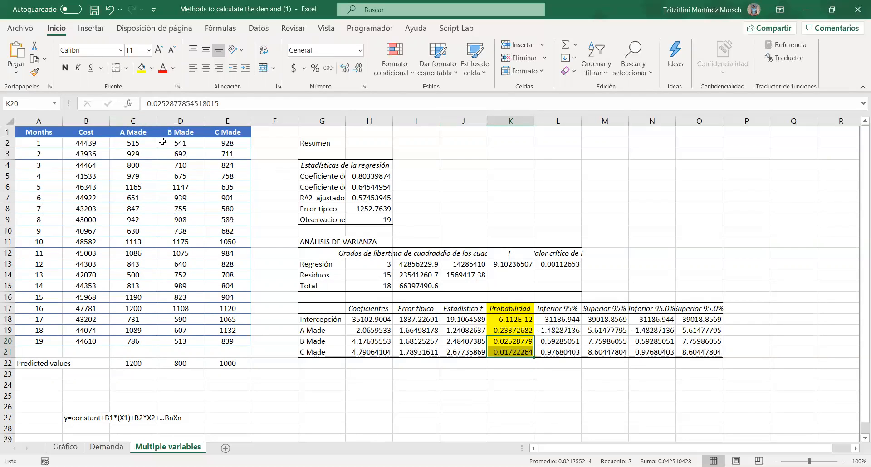
{"action": "left_click", "coordinate": [321, 187]}
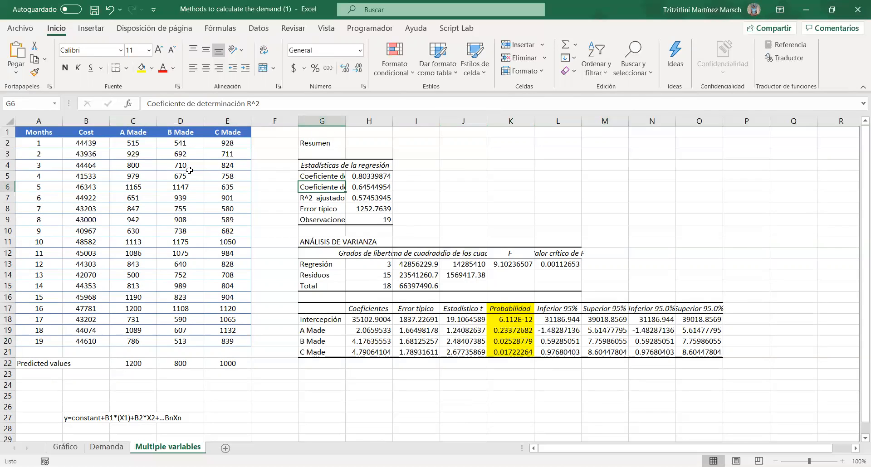
Run the regression again with X input range D1:E20, covering only B Made and C Made, and output range G25.
{"action": "left_click", "coordinate": [259, 28]}
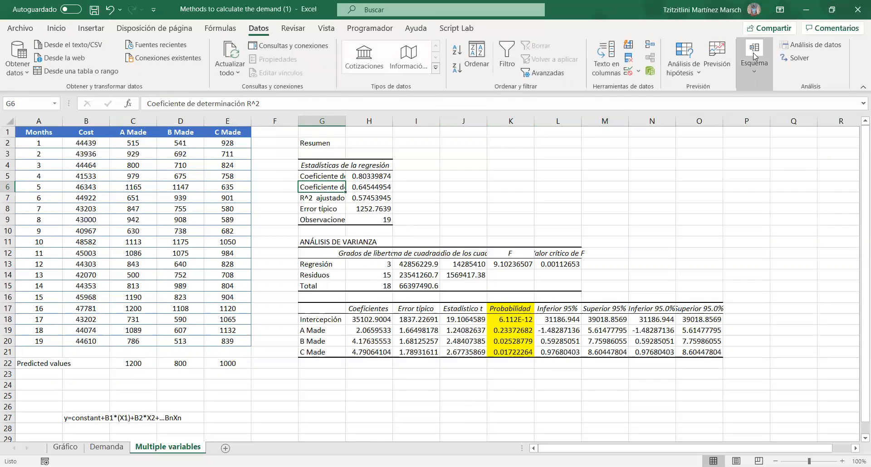
{"action": "left_click", "coordinate": [806, 47]}
{"action": "left_click", "coordinate": [624, 178]}
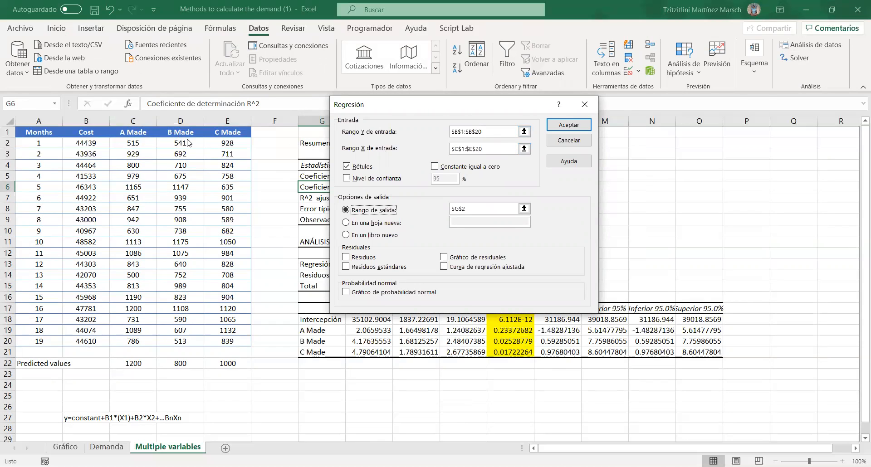
{"action": "left_click", "coordinate": [456, 148]}
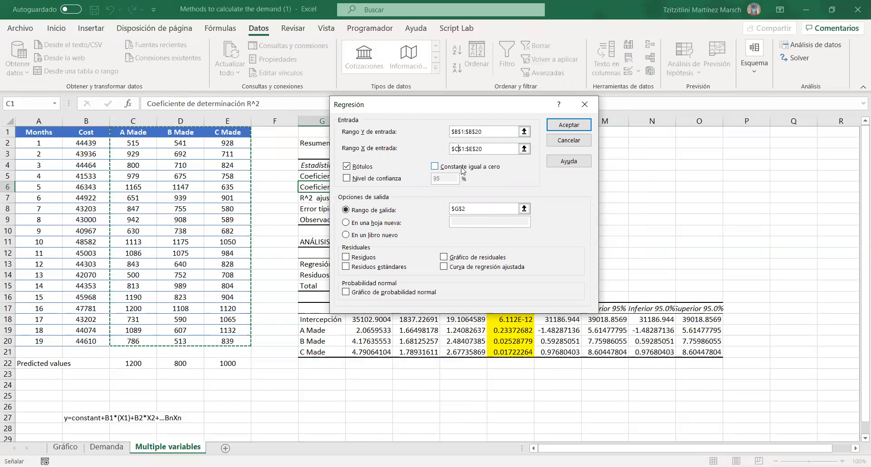
{"action": "left_click", "coordinate": [478, 210]}
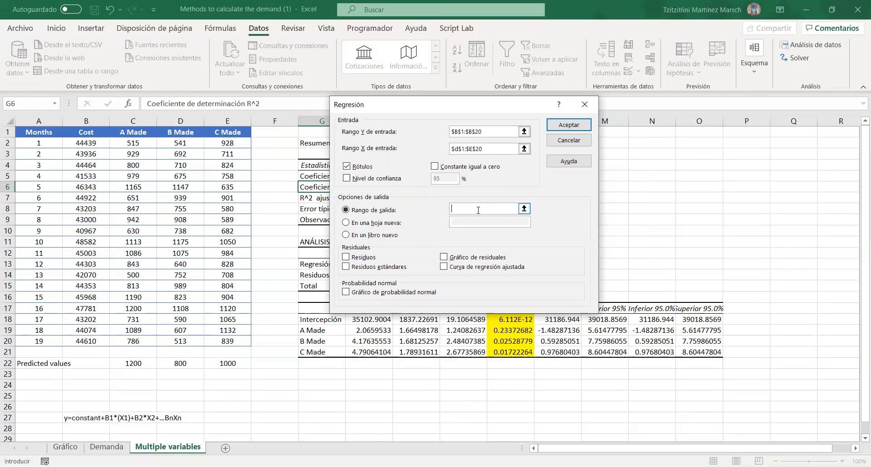
{"action": "left_click", "coordinate": [568, 124]}
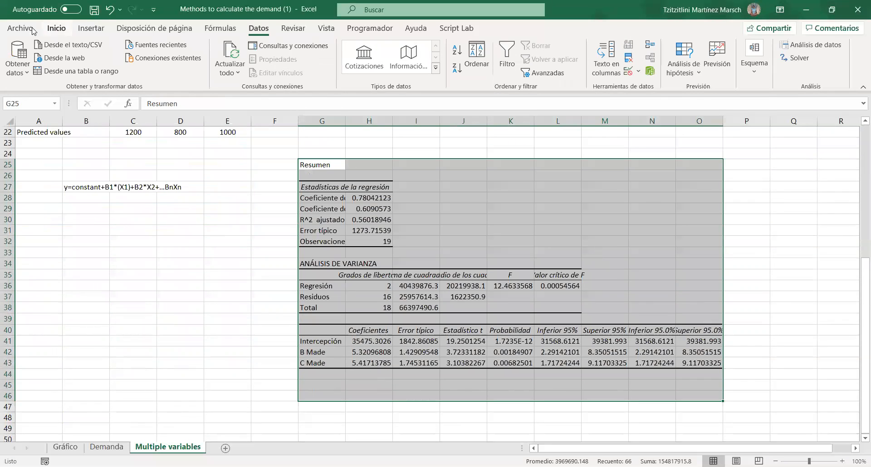
Check the new intercept and the B and C coefficients, and fill the second Probabilidad column, K40:K43, with yellow.
{"action": "left_click", "coordinate": [382, 342]}
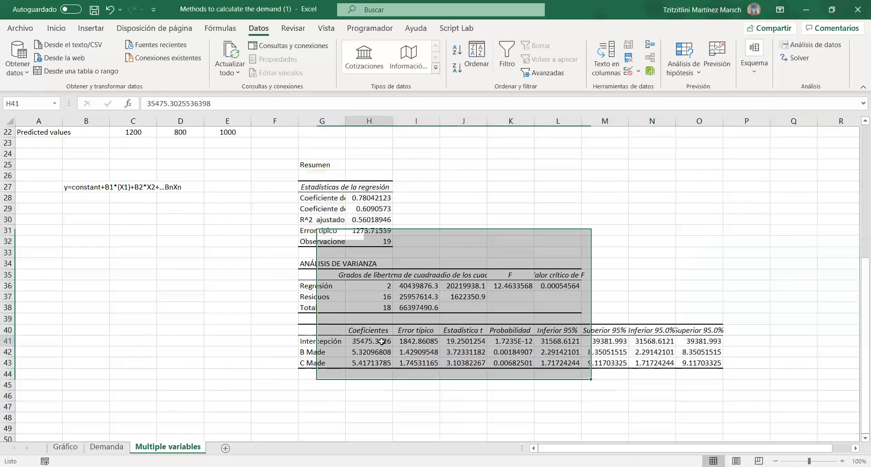
{"action": "left_click_drag", "start_coordinate": [380, 352], "coordinate": [380, 363]}
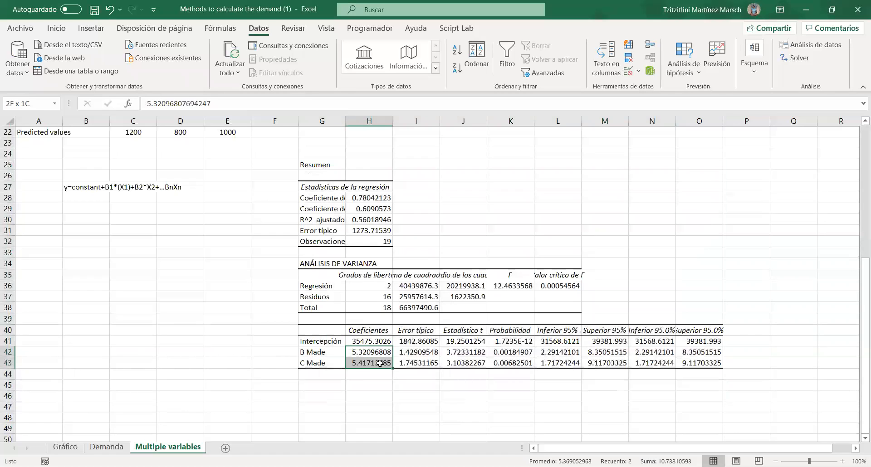
{"action": "left_click", "coordinate": [309, 352]}
{"action": "left_click", "coordinate": [314, 363]}
{"action": "left_click_drag", "start_coordinate": [517, 330], "coordinate": [517, 362]}
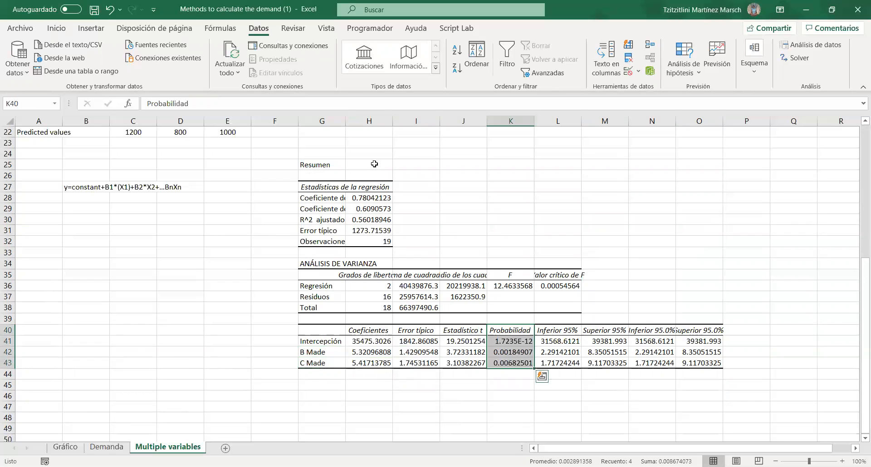
{"action": "left_click", "coordinate": [142, 68]}
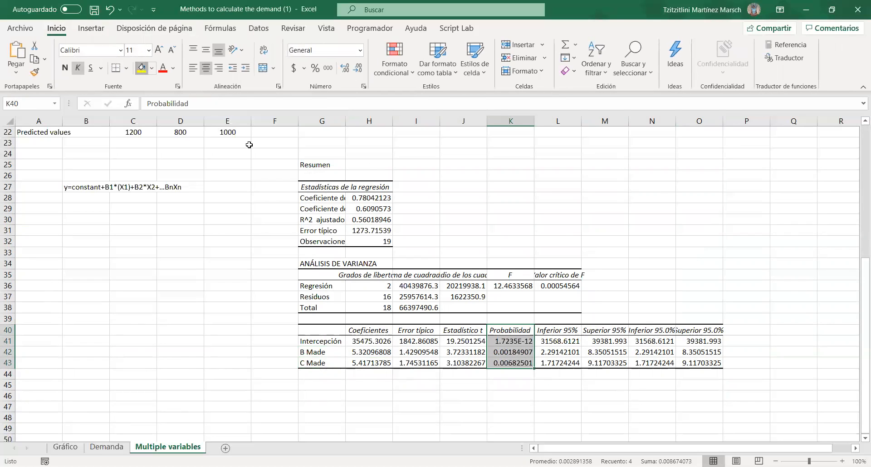
Review the probability values and coefficients of B Made and C Made in the second regression.
{"action": "left_click_drag", "start_coordinate": [512, 352], "coordinate": [510, 364]}
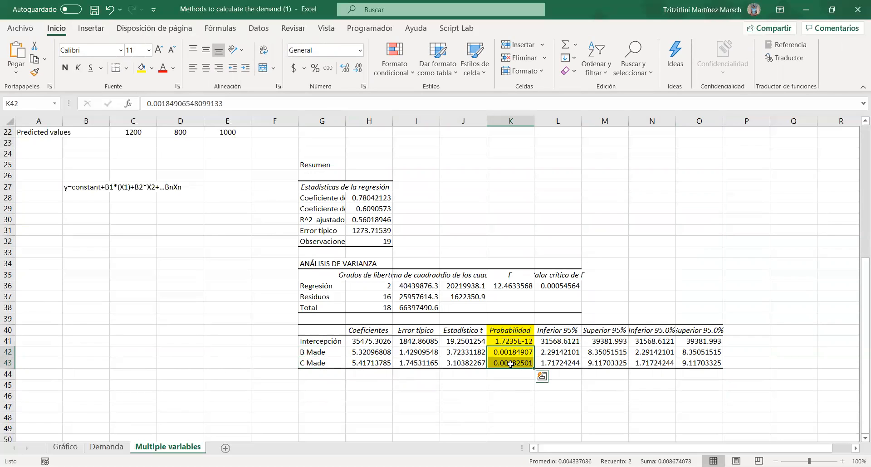
{"action": "left_click_drag", "start_coordinate": [358, 352], "coordinate": [366, 361]}
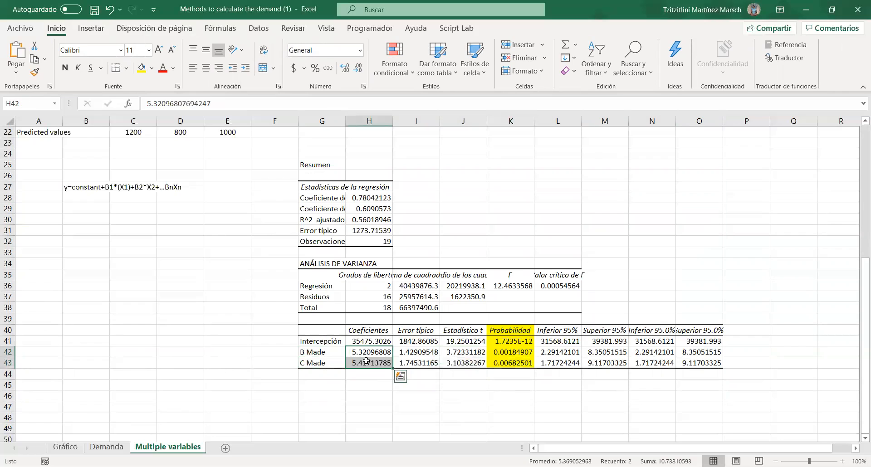
{"action": "left_click", "coordinate": [127, 265]}
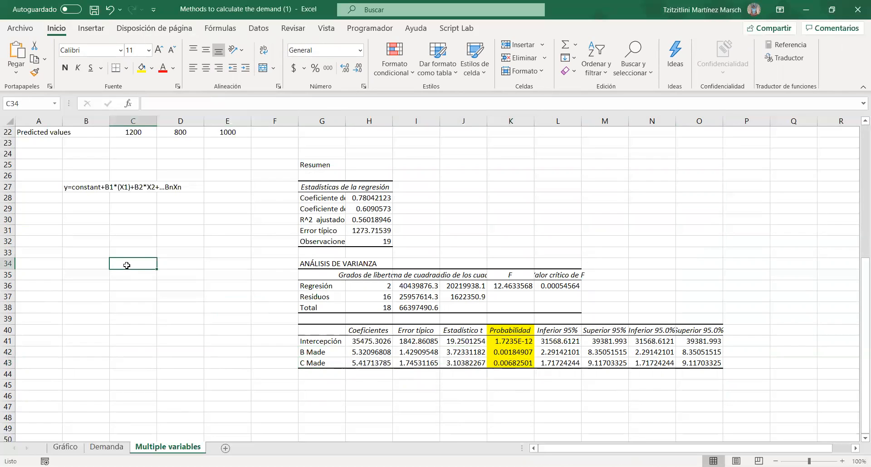
Begin the cost prediction formula in B29 with the intercept plus the B Made term, =H41+(H42*D22).
{"action": "left_click", "coordinate": [73, 214]}
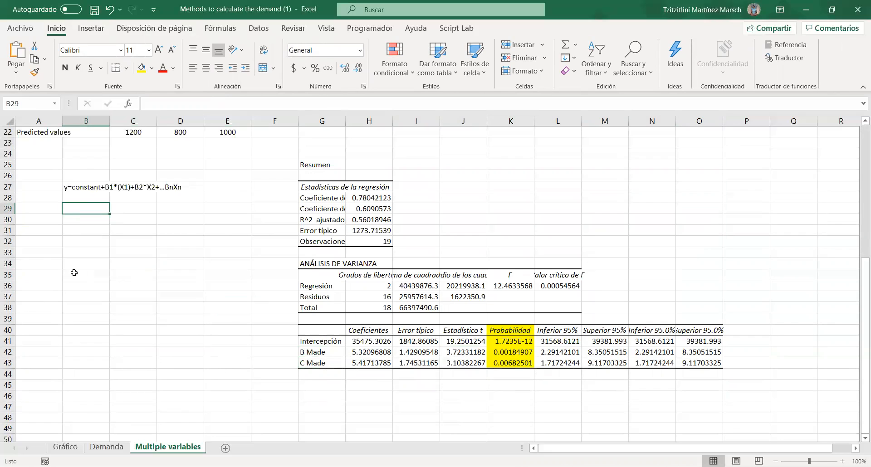
{"action": "type", "text": "="}
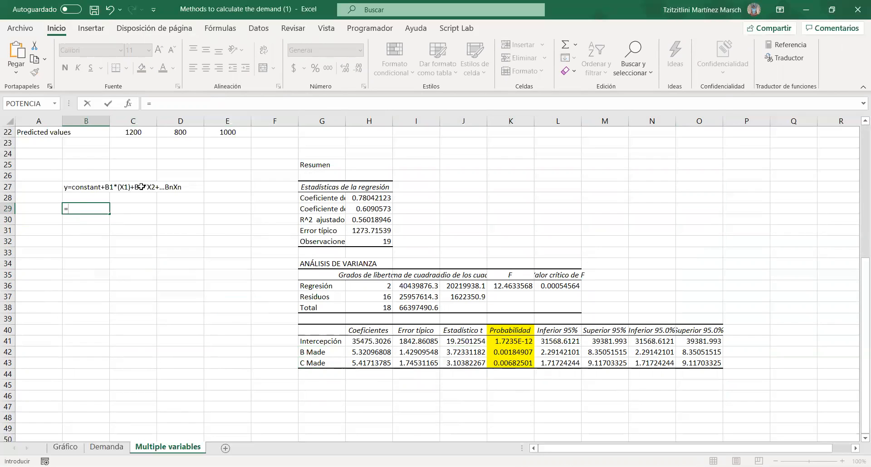
{"action": "left_click", "coordinate": [361, 342]}
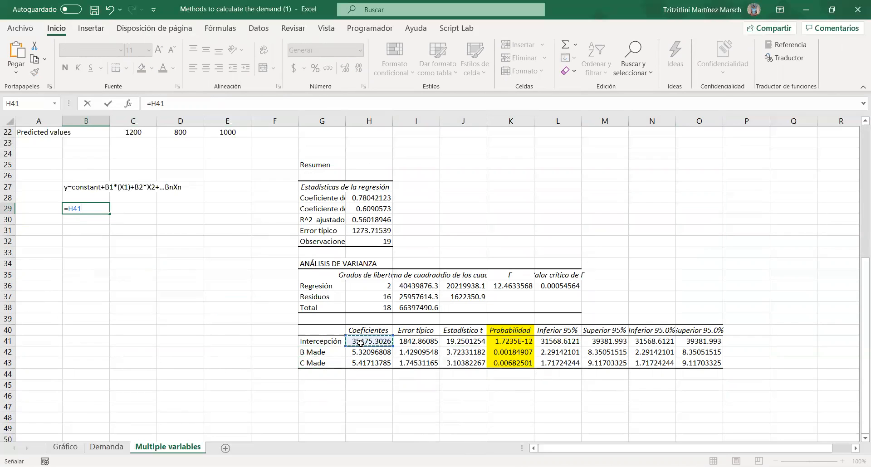
{"action": "type", "text": "+("}
{"action": "left_click", "coordinate": [380, 352]}
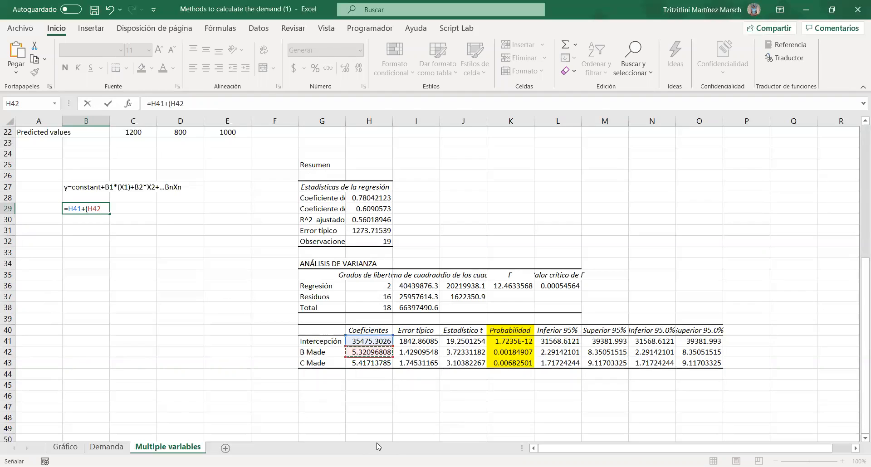
{"action": "type", "text": "*"}
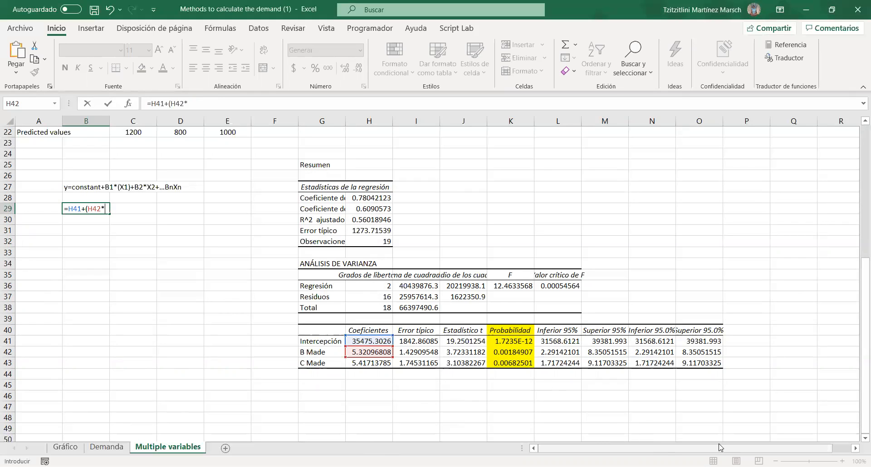
{"action": "scroll", "coordinate": [207, 159], "scroll_direction": "up", "scroll_amount": 2}
{"action": "left_click", "coordinate": [183, 200]}
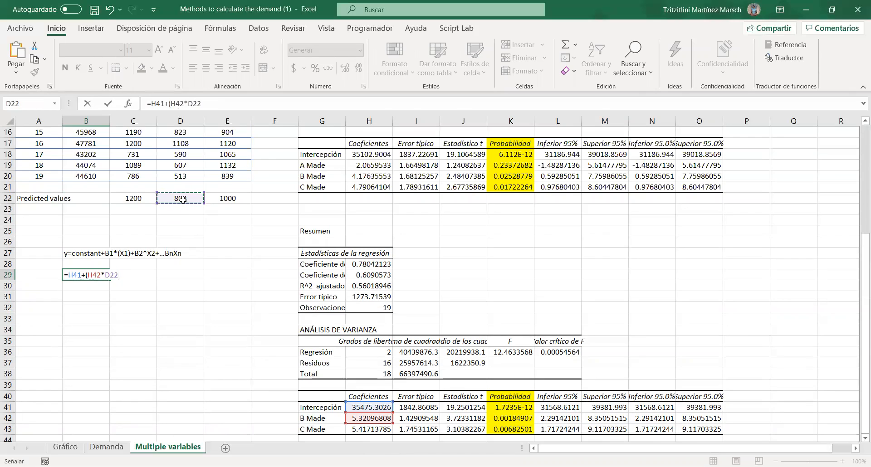
{"action": "type", "text": ")"}
Complete the B29 formula by adding the C Made term, +(H43*E22), and enter it.
{"action": "type", "text": "+"}
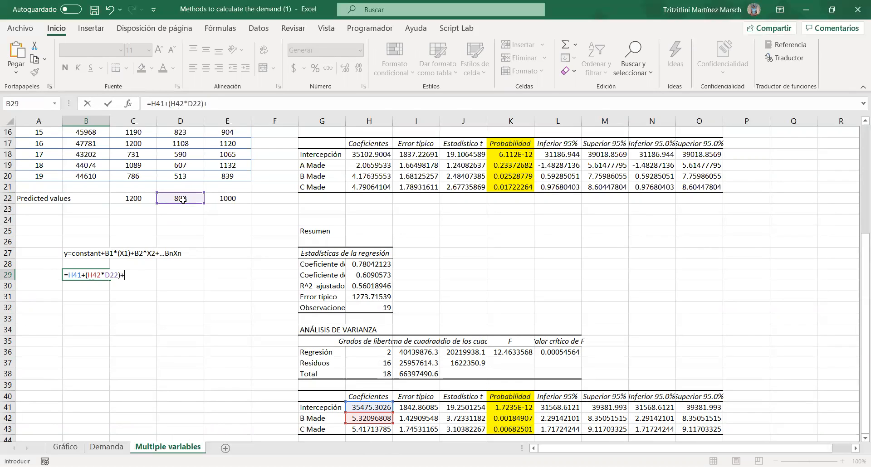
{"action": "type", "text": "("}
{"action": "left_click", "coordinate": [380, 426]}
{"action": "type", "text": "*"}
{"action": "left_click", "coordinate": [227, 199]}
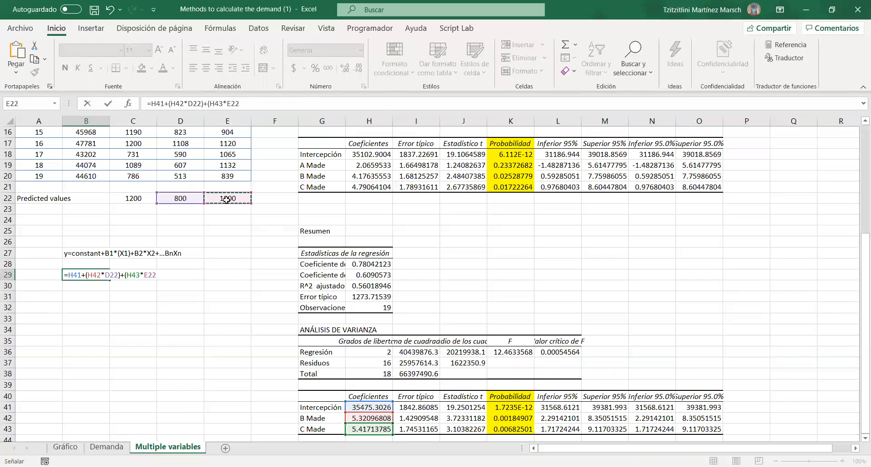
{"action": "type", "text": ")"}
{"action": "key", "text": "Return"}
Display the predicted cost in B29 with two decimal places.
{"action": "key", "text": "Up"}
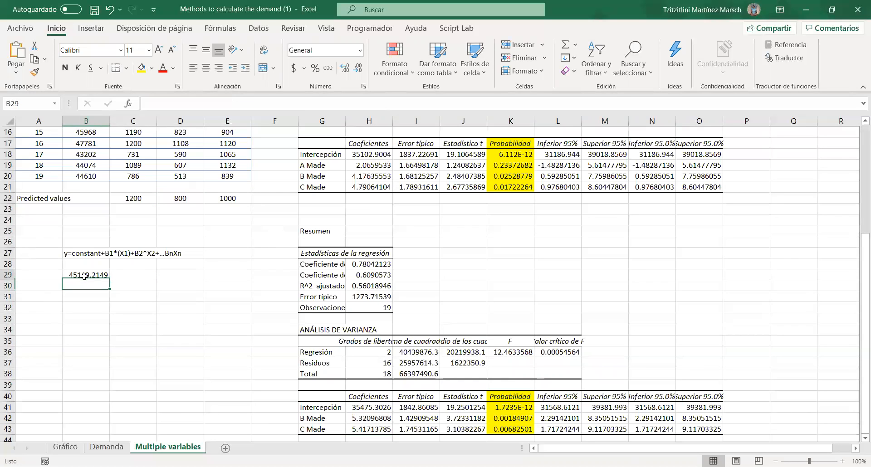
{"action": "left_click", "coordinate": [357, 68]}
{"action": "left_click", "coordinate": [358, 68]}
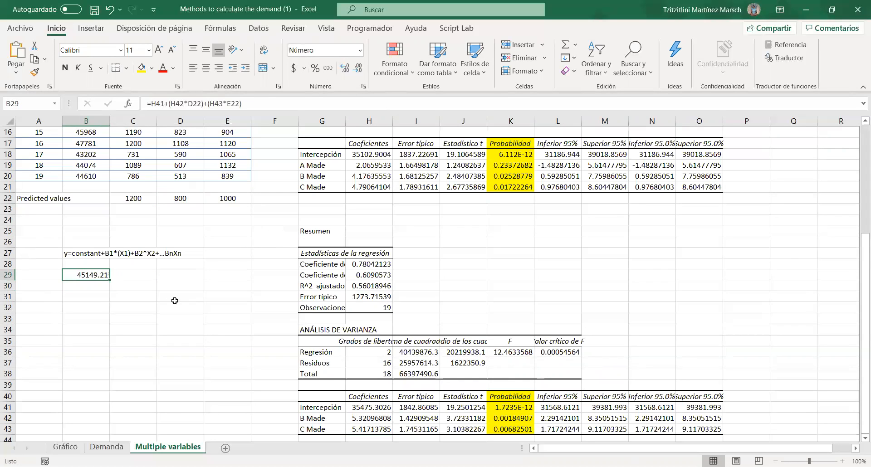
Label the predicted cost as "Month 20" in cell A29 and return to the monthly data table.
{"action": "left_click", "coordinate": [33, 278]}
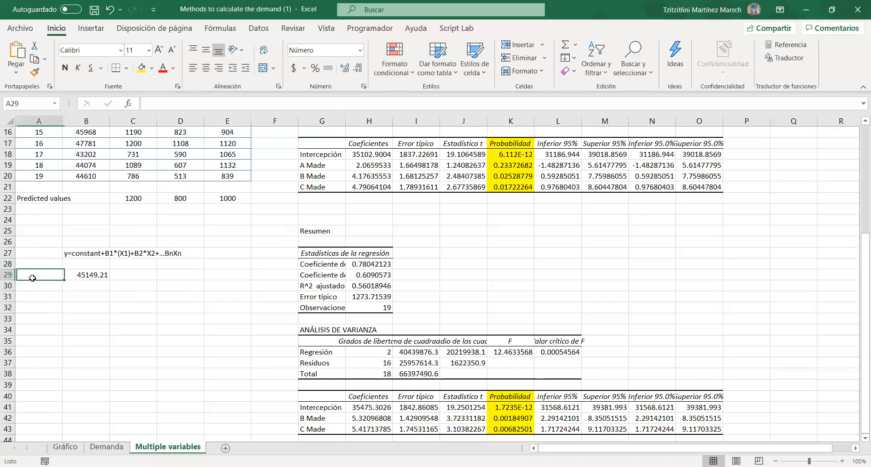
{"action": "type", "text": "Month 20"}
{"action": "left_click", "coordinate": [99, 272]}
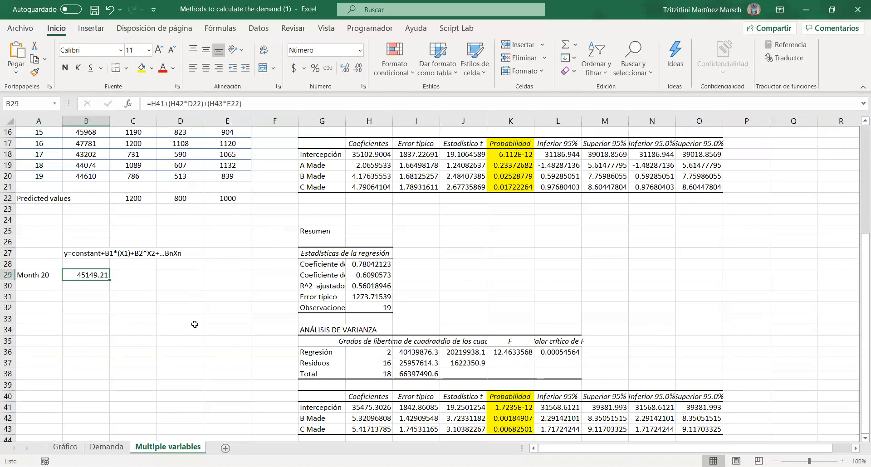
{"action": "scroll", "coordinate": [195, 324], "scroll_direction": "up", "scroll_amount": 5}
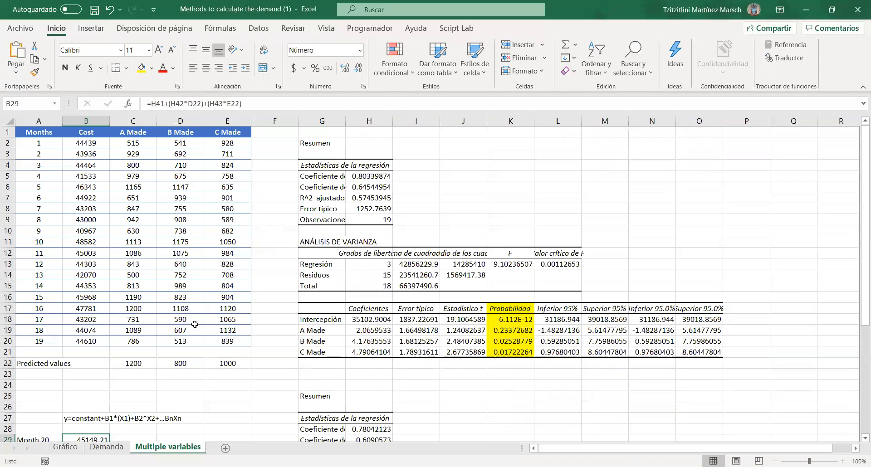